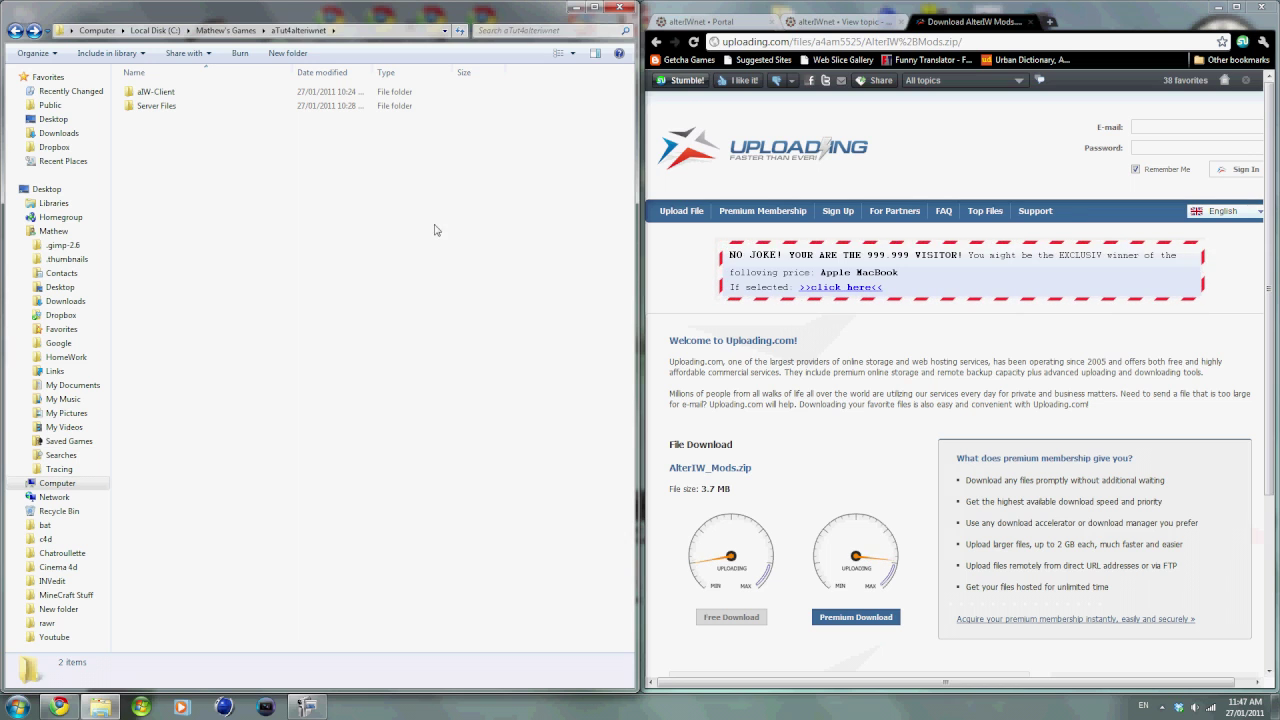
Switch to the alterIWnet Portal tab, dismiss the performance notice, and open the Downloads topic.
click(705, 21)
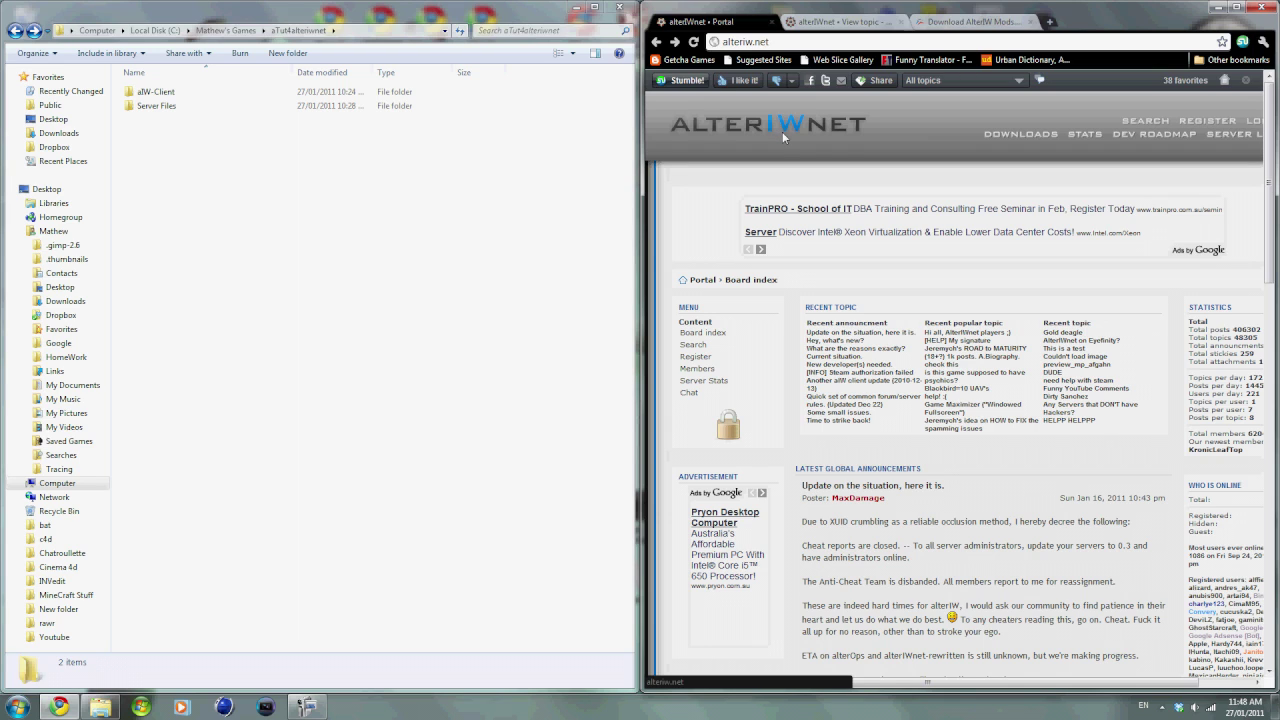
drag(1020, 684, 1072, 684)
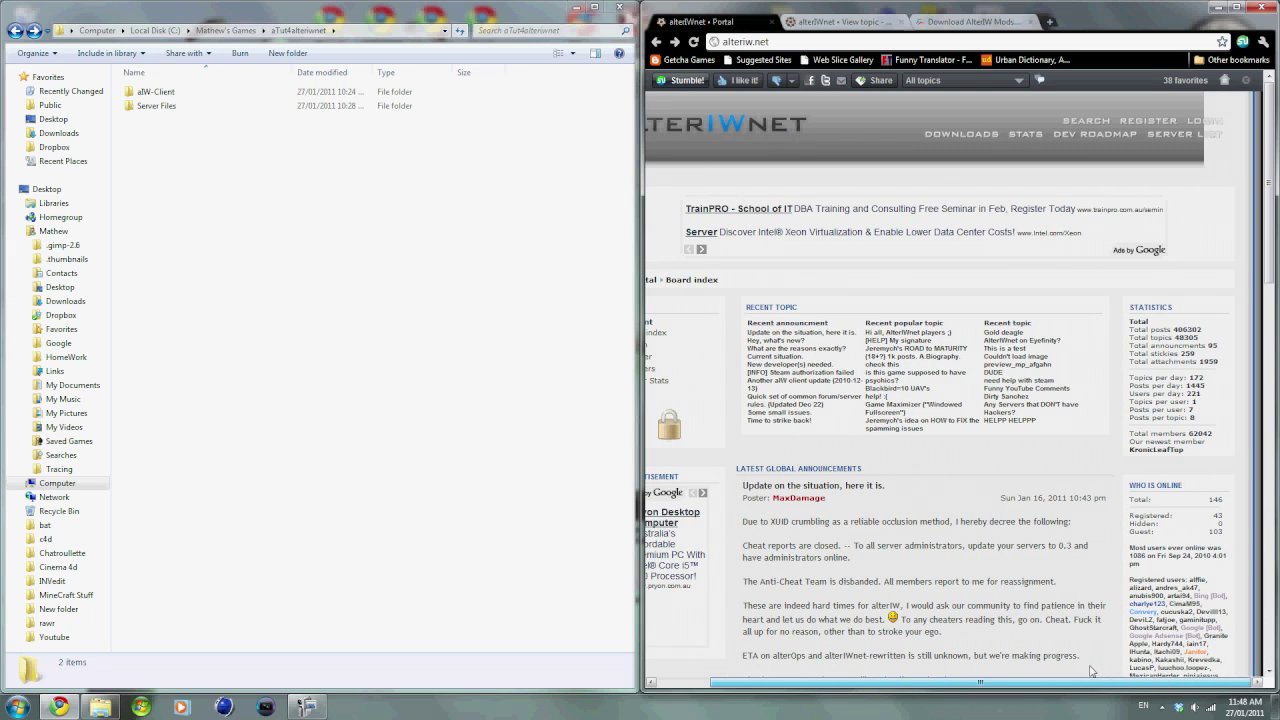
mouse_move(1021, 683)
mouse_down()
mouse_move(884, 683)
mouse_move(1010, 682)
mouse_up()
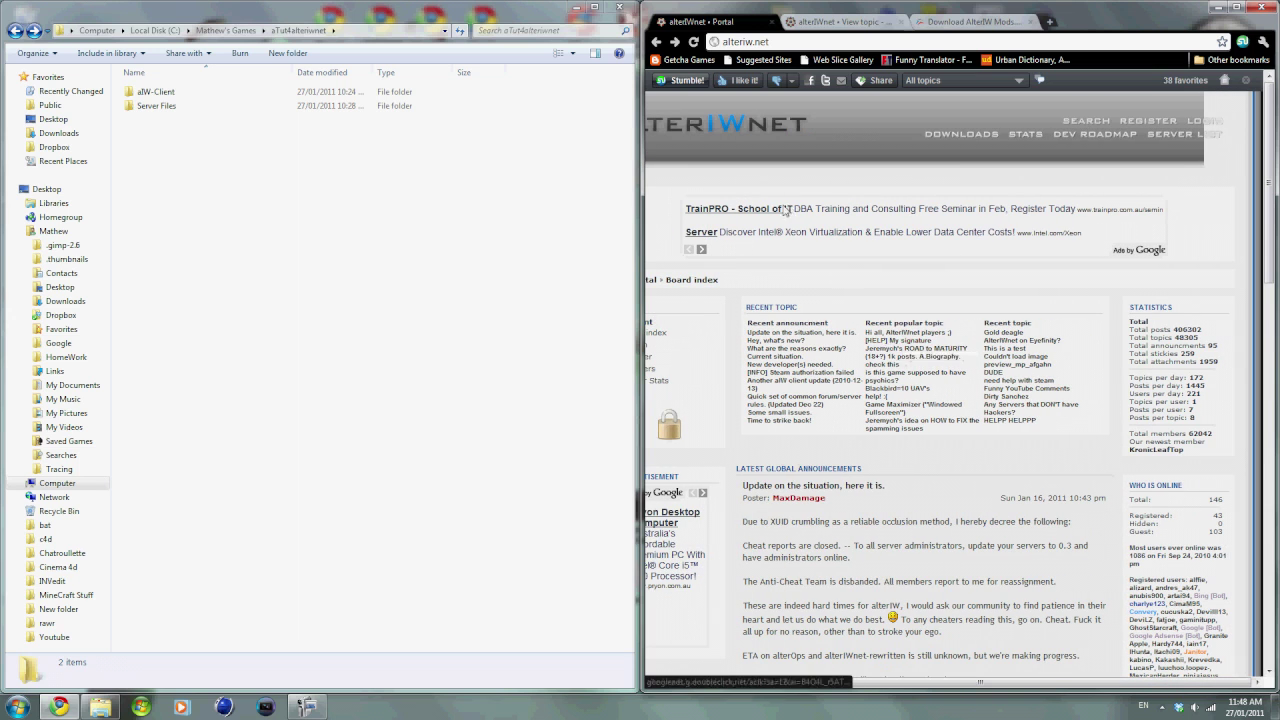
drag(850, 684, 826, 686)
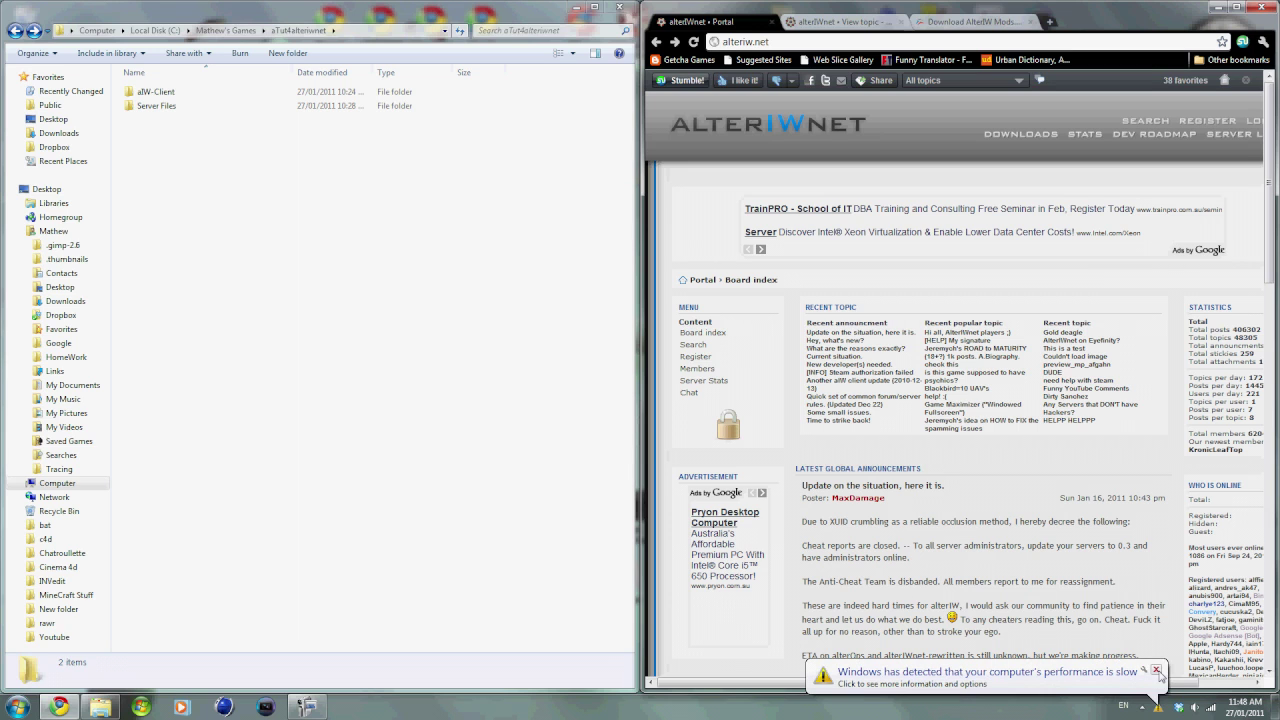
click(1157, 670)
drag(1020, 688, 1041, 690)
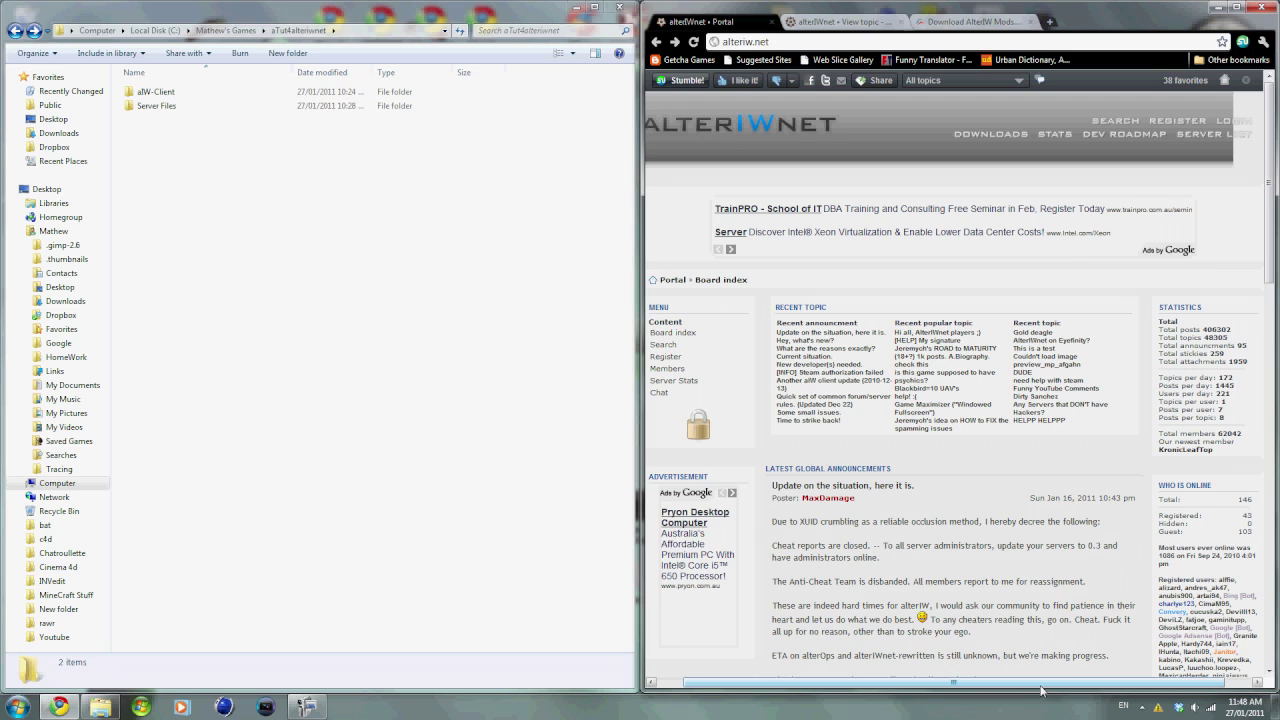
click(955, 134)
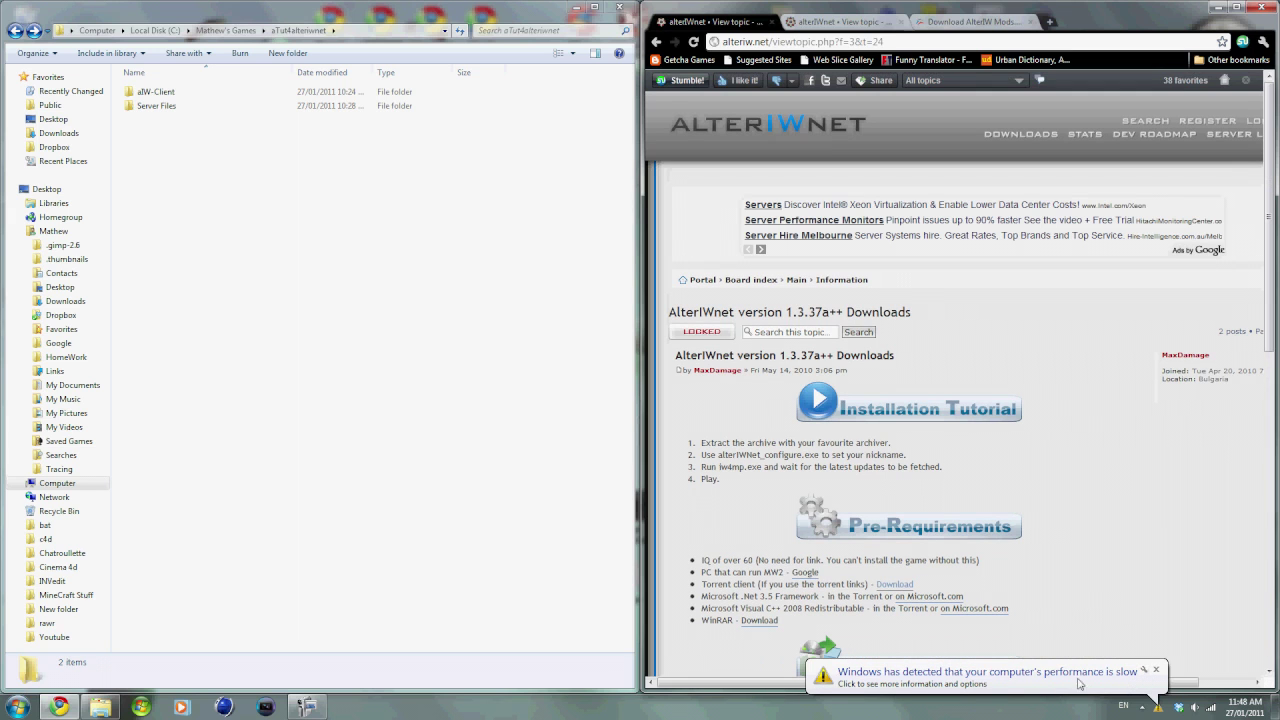
Review the topic's 6.76 GB MP Rip torrent and aIW-37a-10802.zip bootstrap update links.
click(1156, 670)
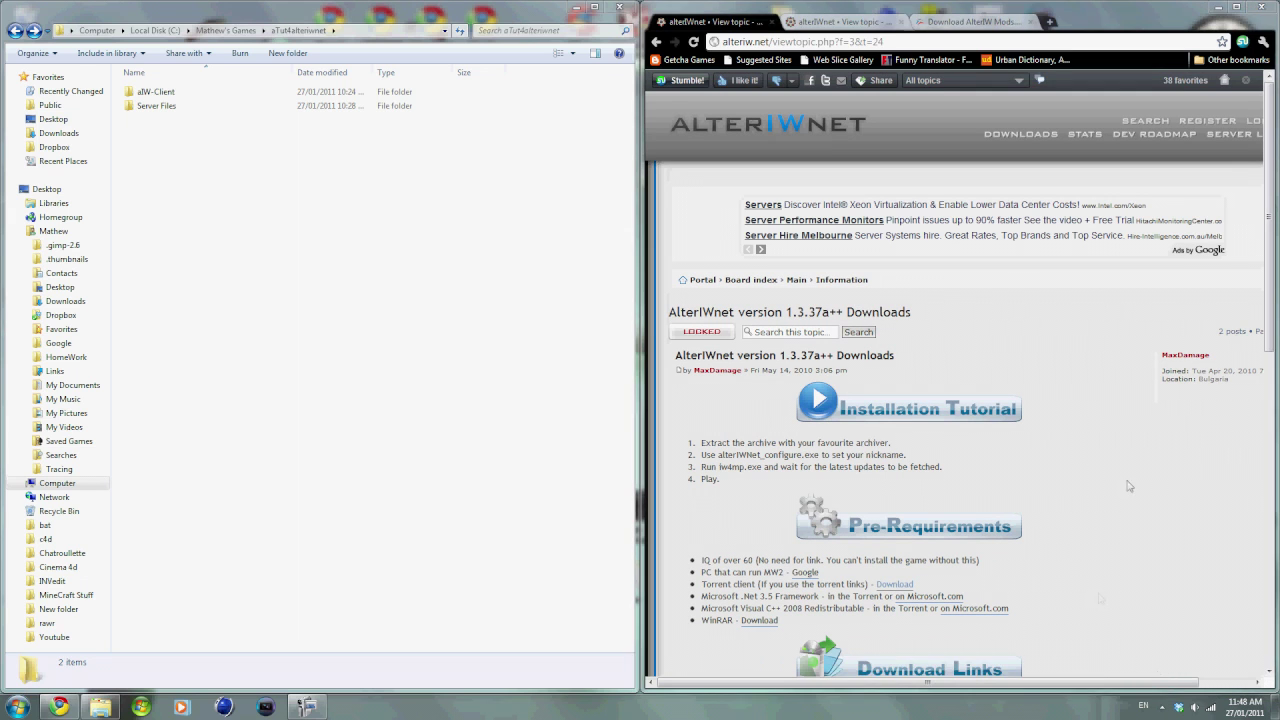
scroll(797, 455, down, 3)
scroll(797, 455, down, 1)
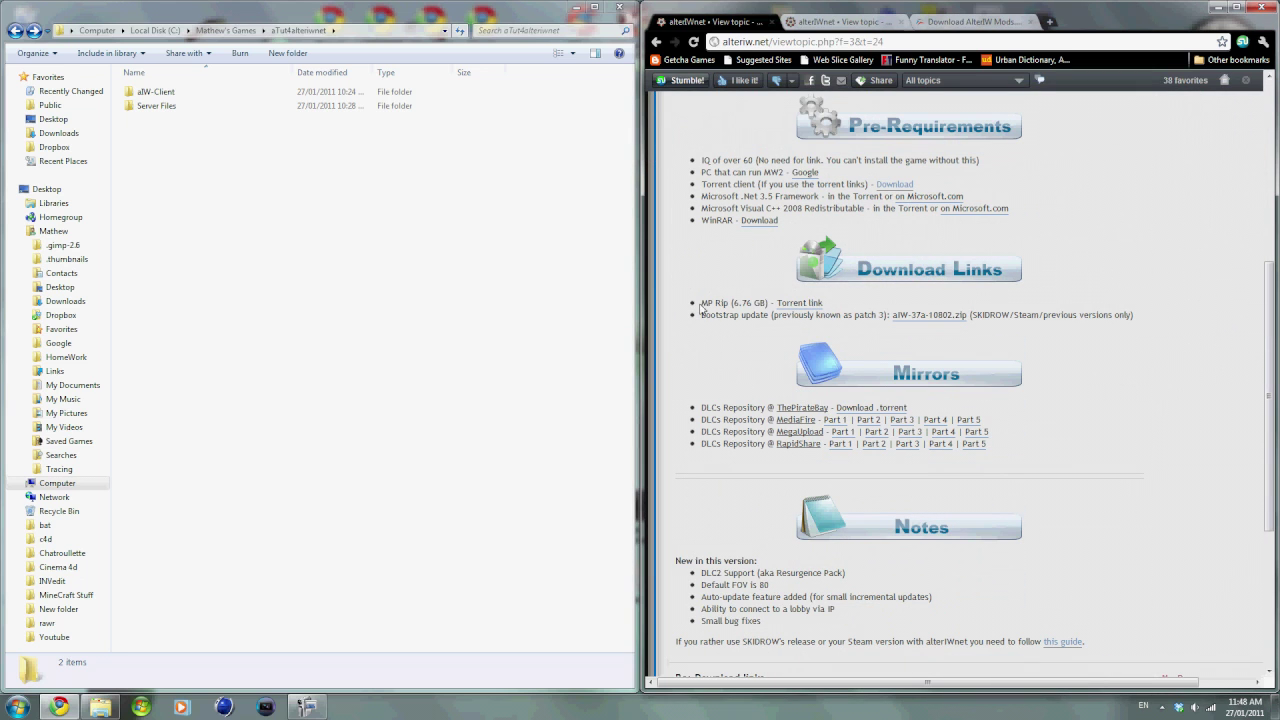
drag(700, 306, 838, 306)
click(862, 304)
drag(973, 318, 1046, 320)
click(1045, 337)
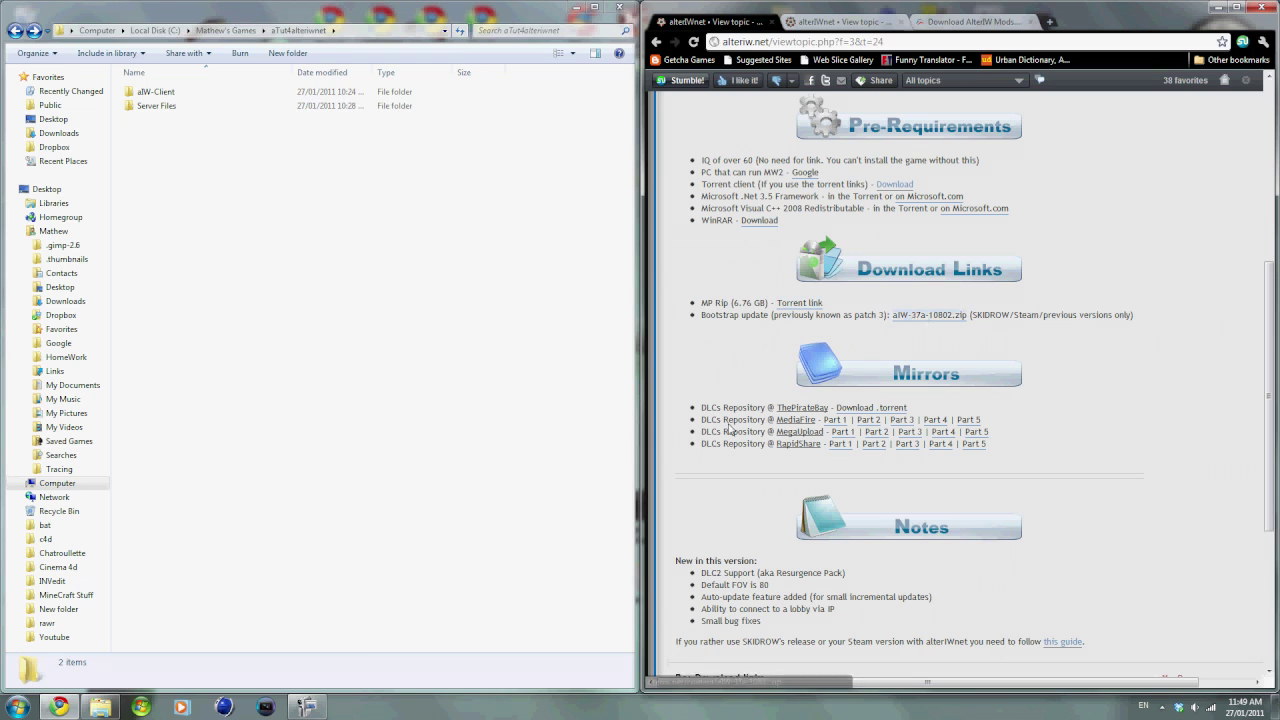
scroll(729, 420, down, 3)
scroll(729, 400, up, 8)
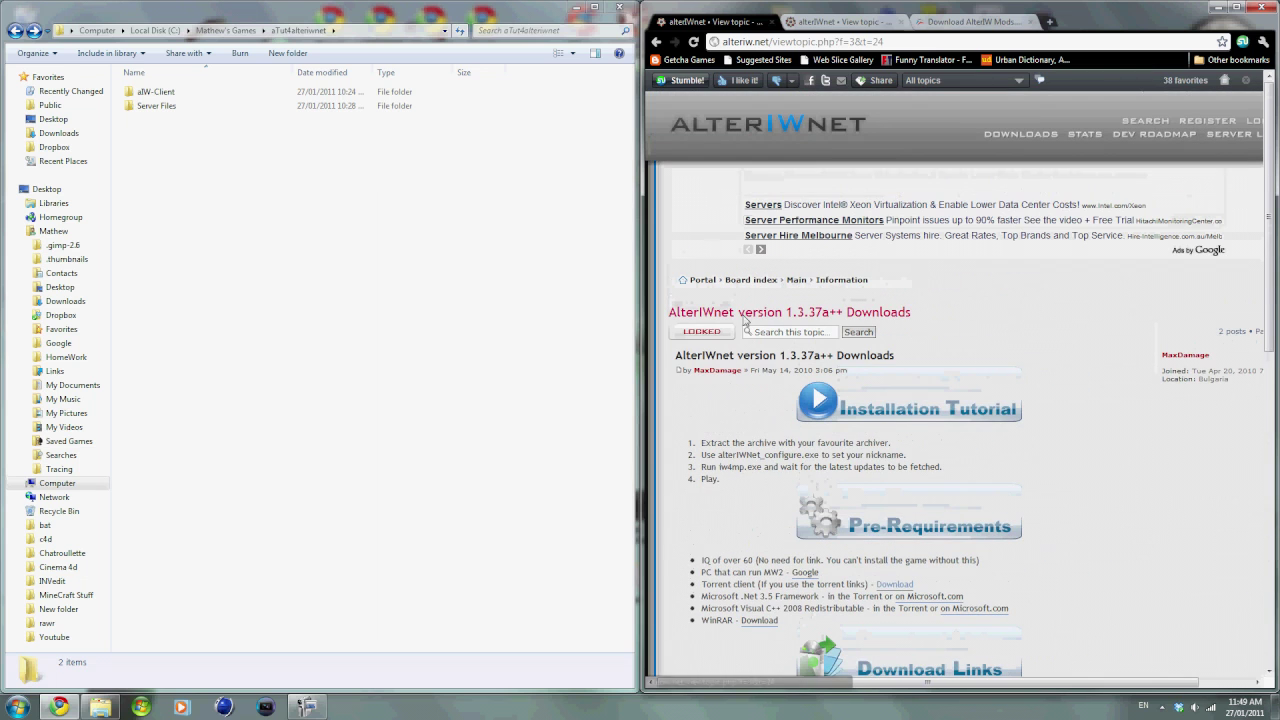
Open the dedicated server guide tab and highlight the v0.3b-RCONFIX server files note.
click(688, 84)
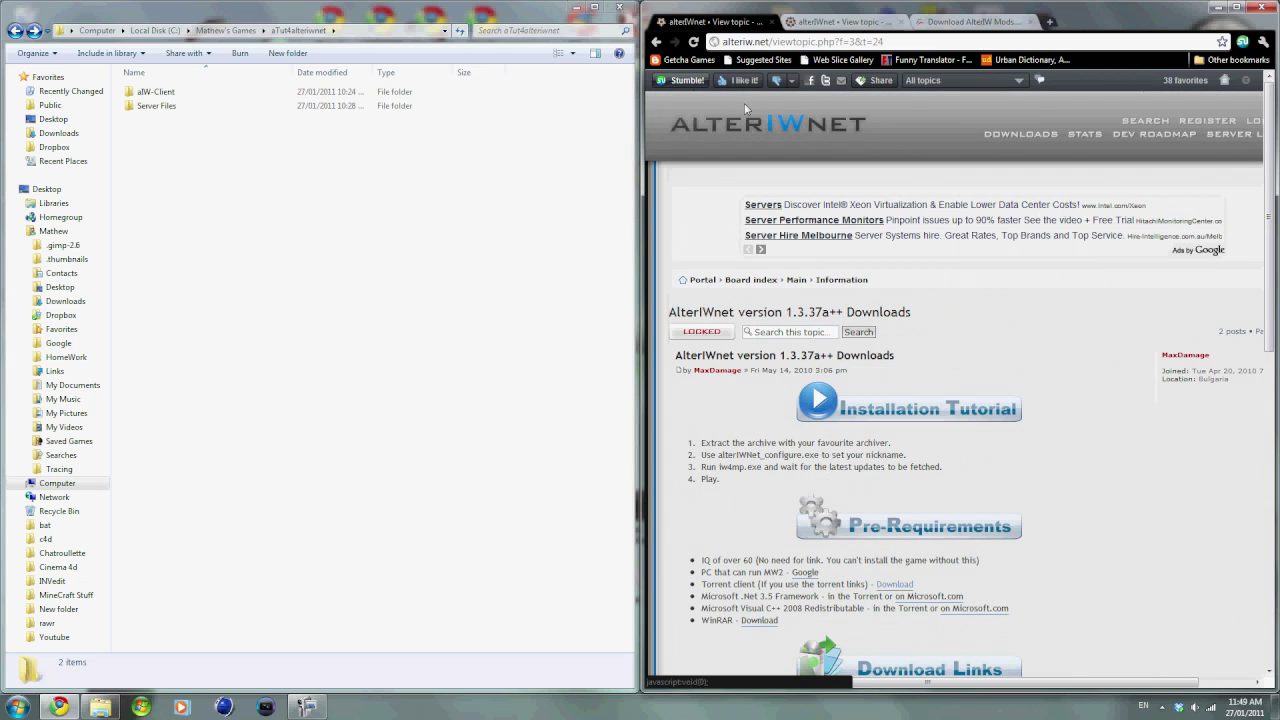
click(818, 14)
scroll(805, 200, up, 15)
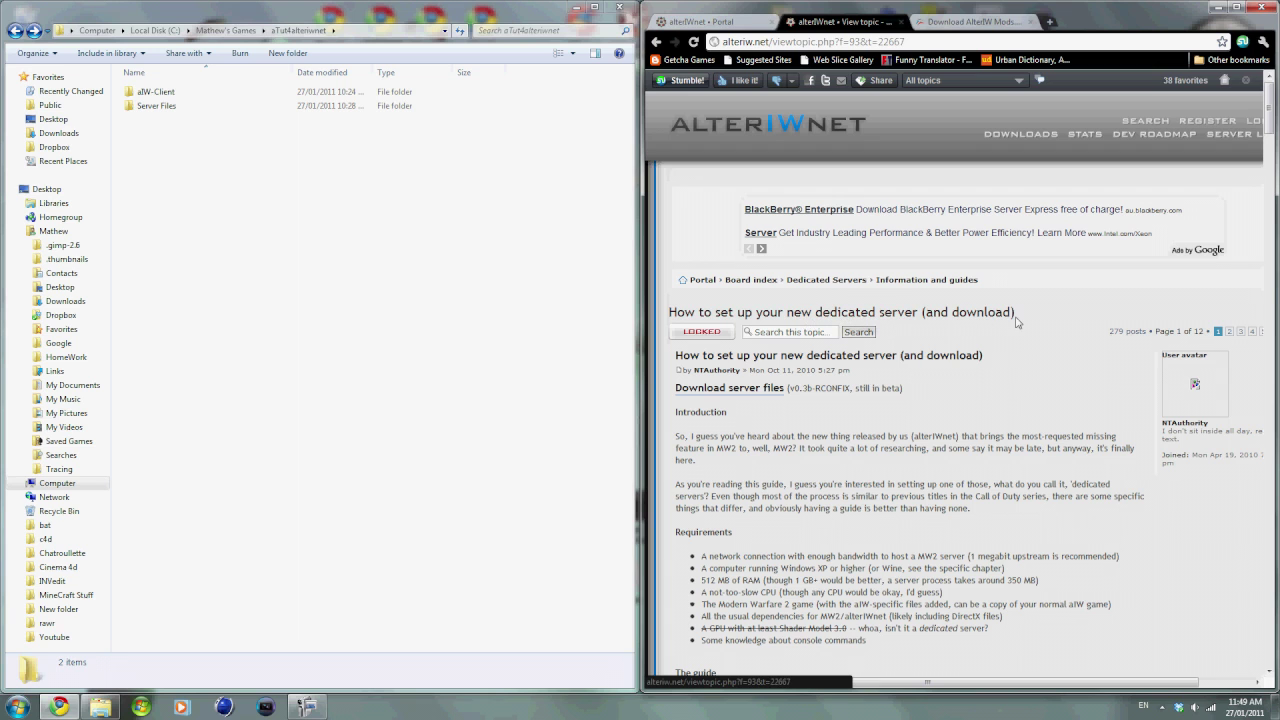
drag(674, 395, 788, 392)
drag(1015, 397, 675, 392)
click(820, 435)
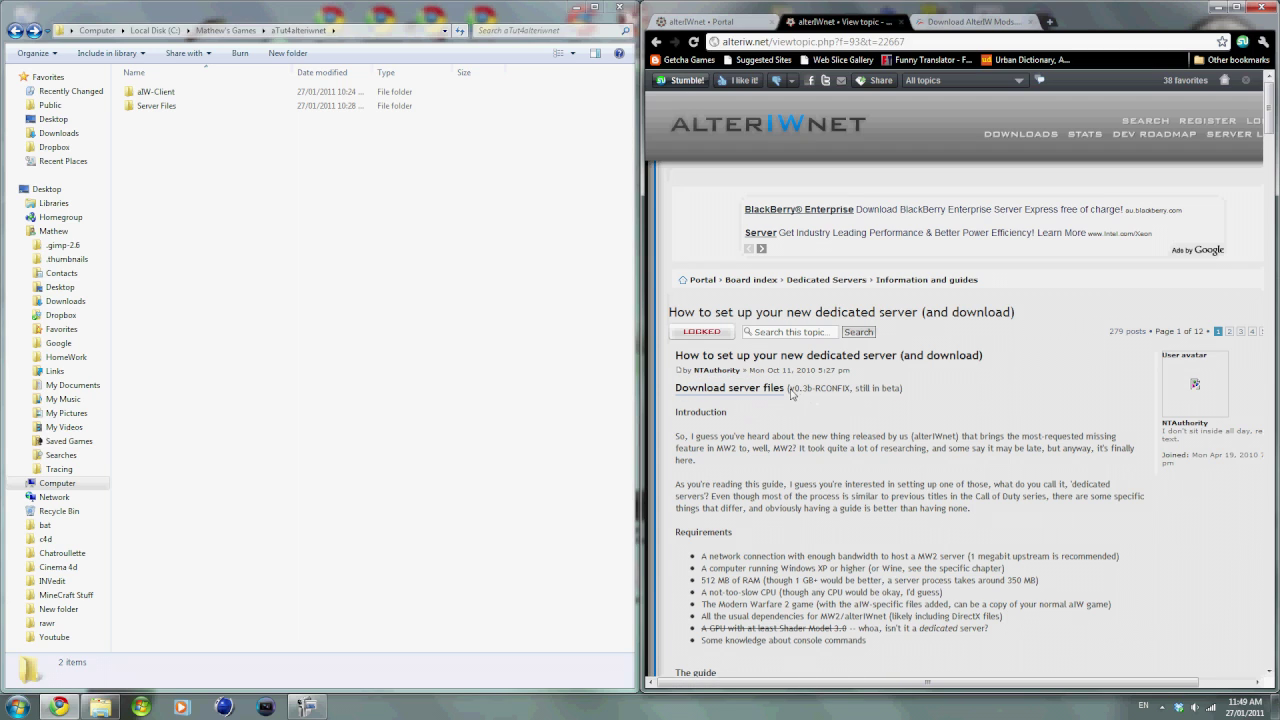
drag(790, 392, 853, 395)
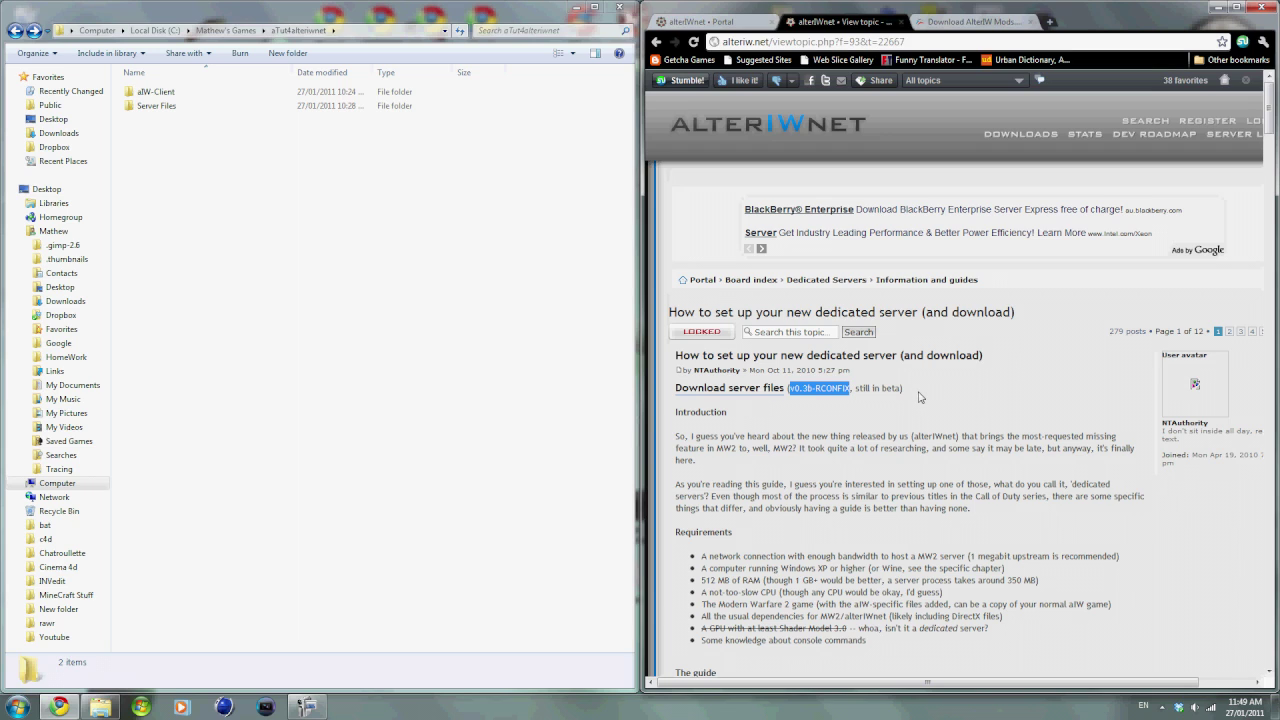
Highlight RCONFIX in the guide, then browse into the aIW-Client folder.
click(920, 398)
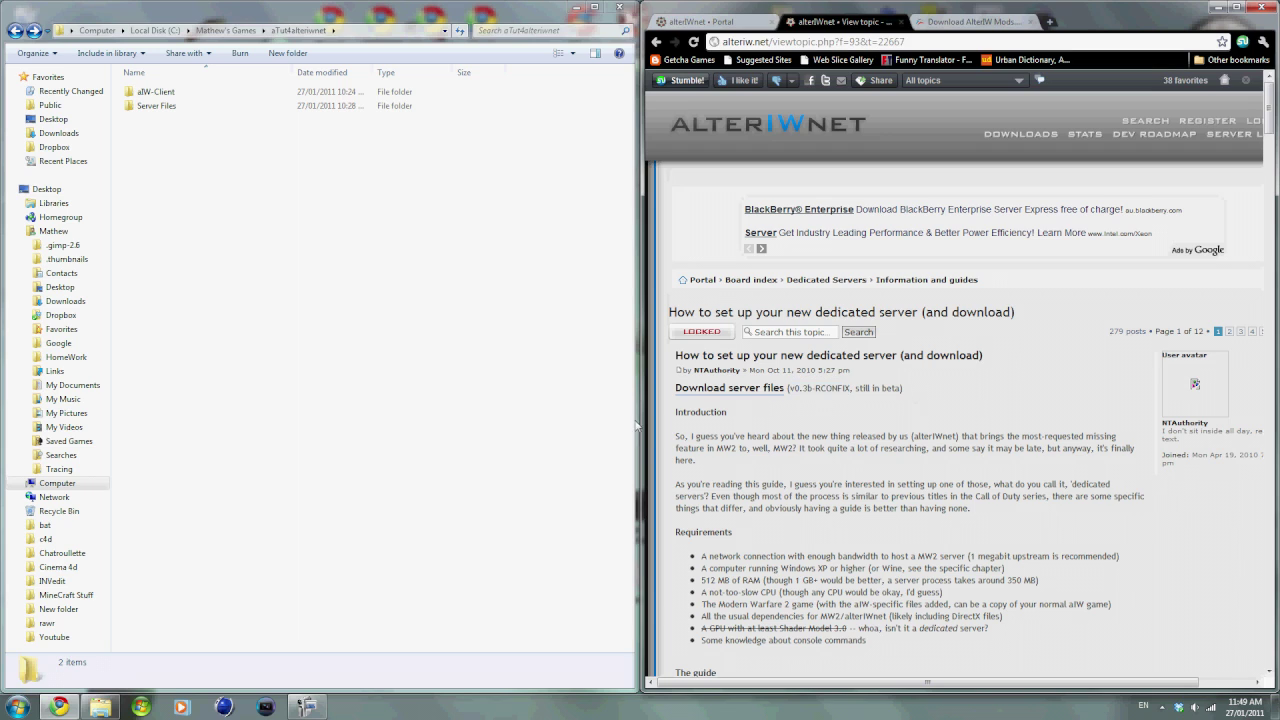
drag(816, 392, 852, 393)
click(934, 395)
double_click(158, 92)
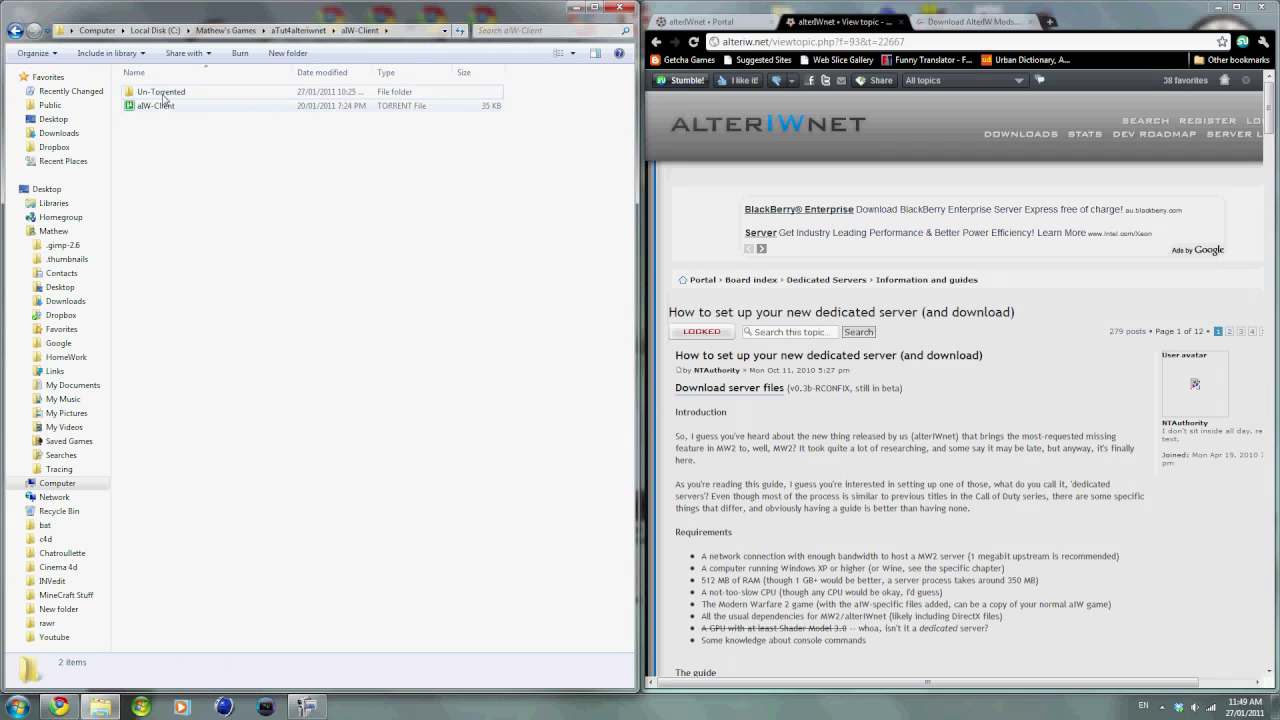
double_click(160, 92)
key(BackSpace)
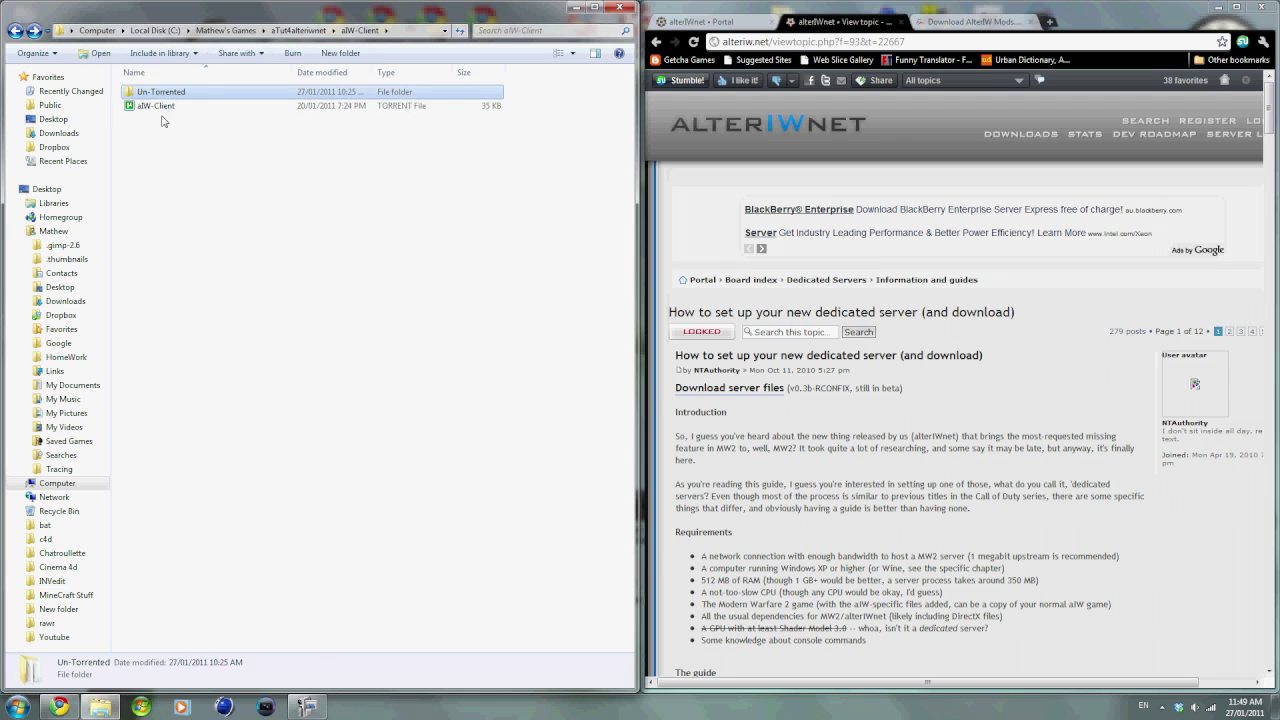
click(160, 109)
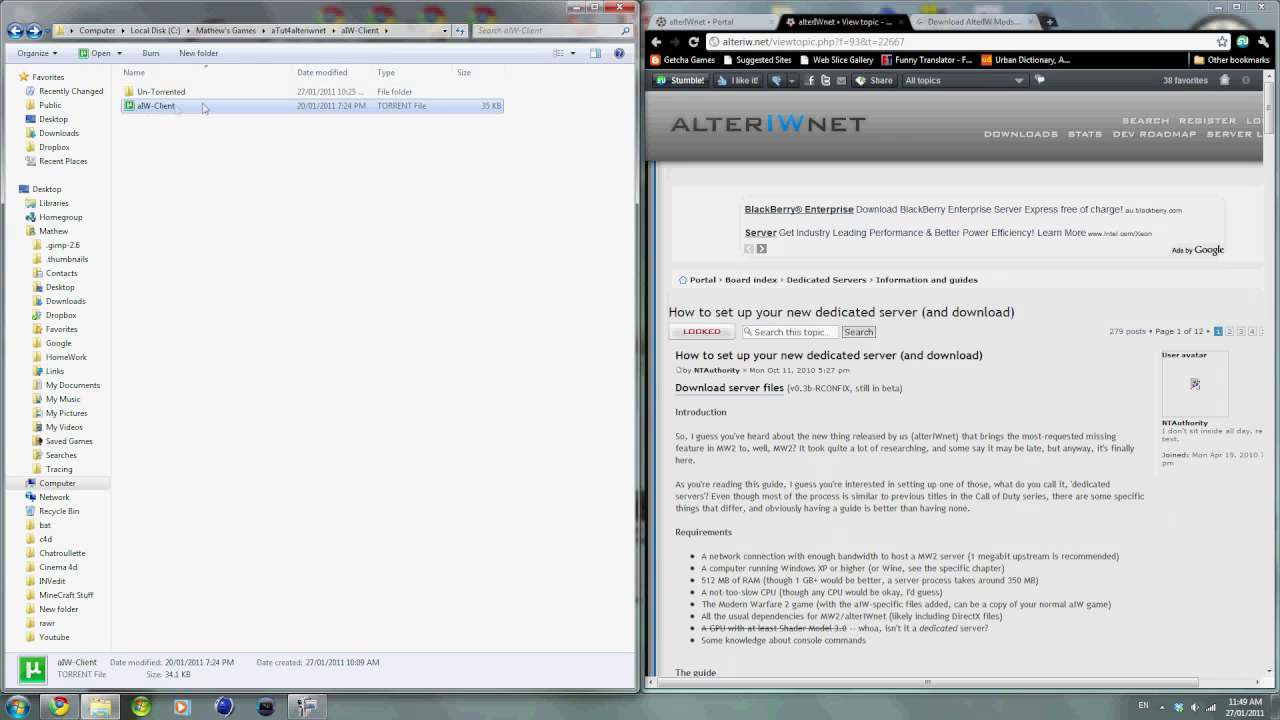
Inspect the Modern Warfare 2 - Multiplayer archive from Un-Torrented in WinZip, then close it.
double_click(150, 92)
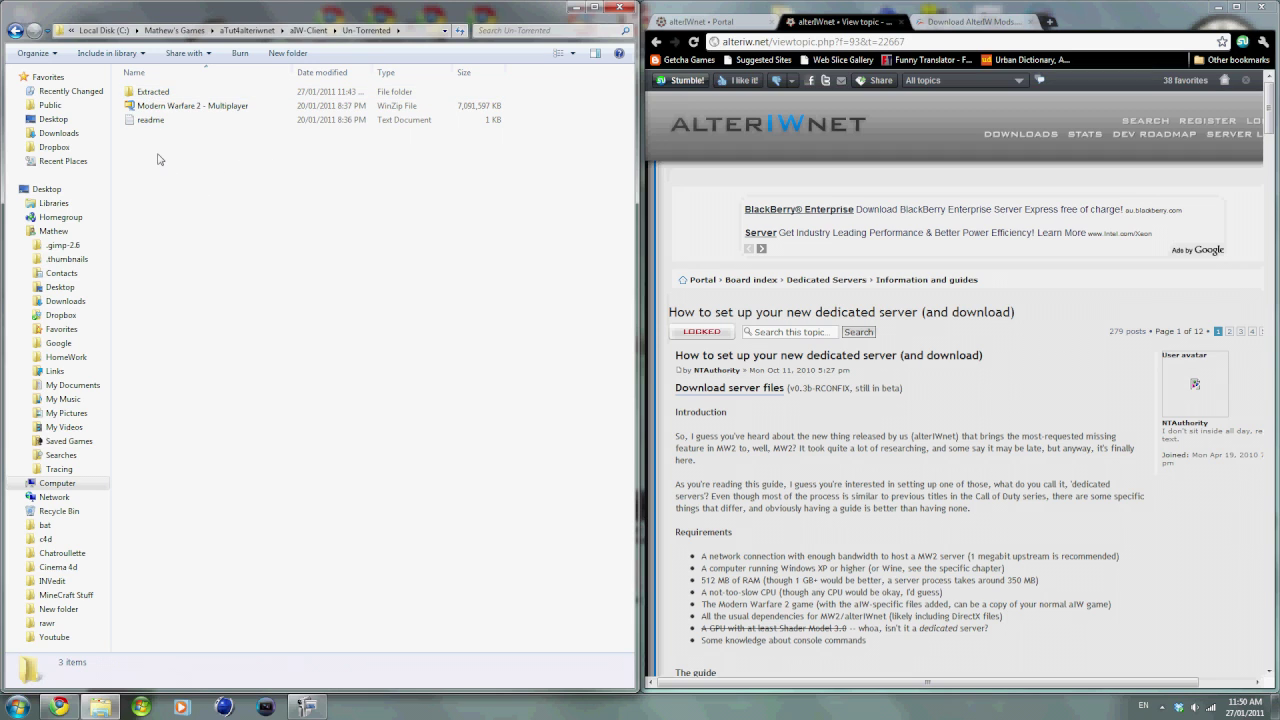
drag(176, 146, 156, 104)
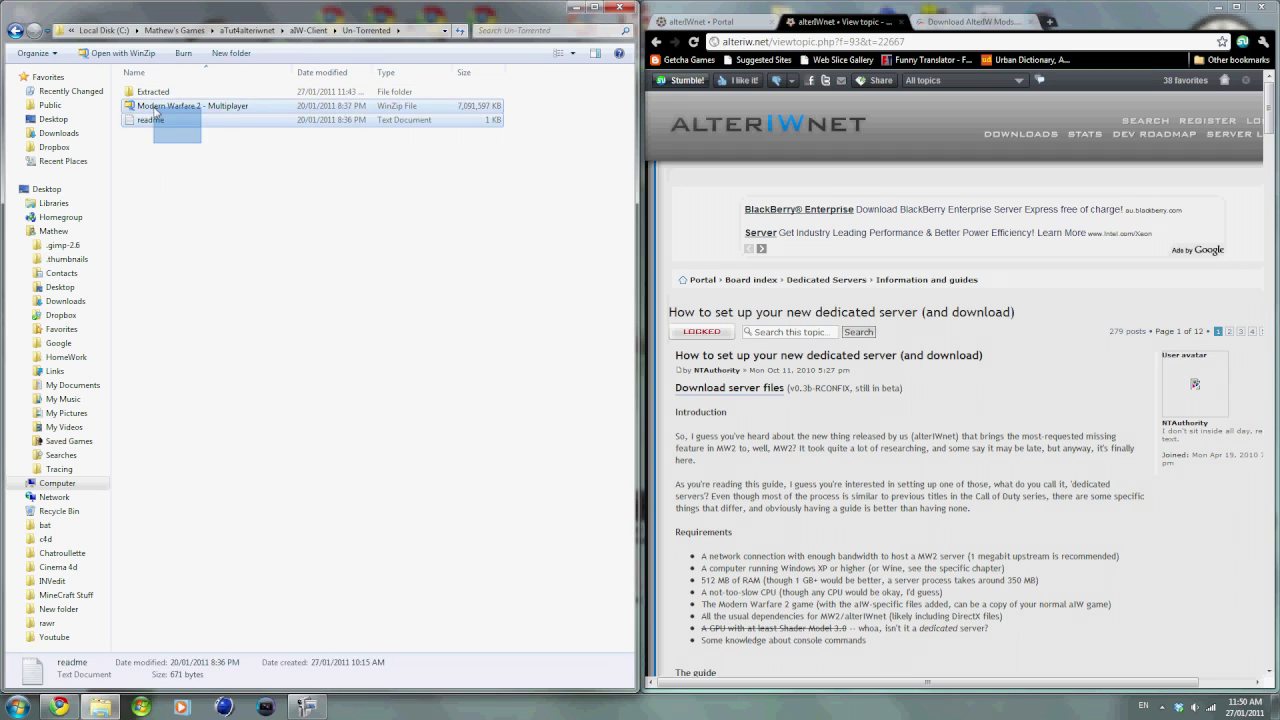
click(166, 185)
click(185, 107)
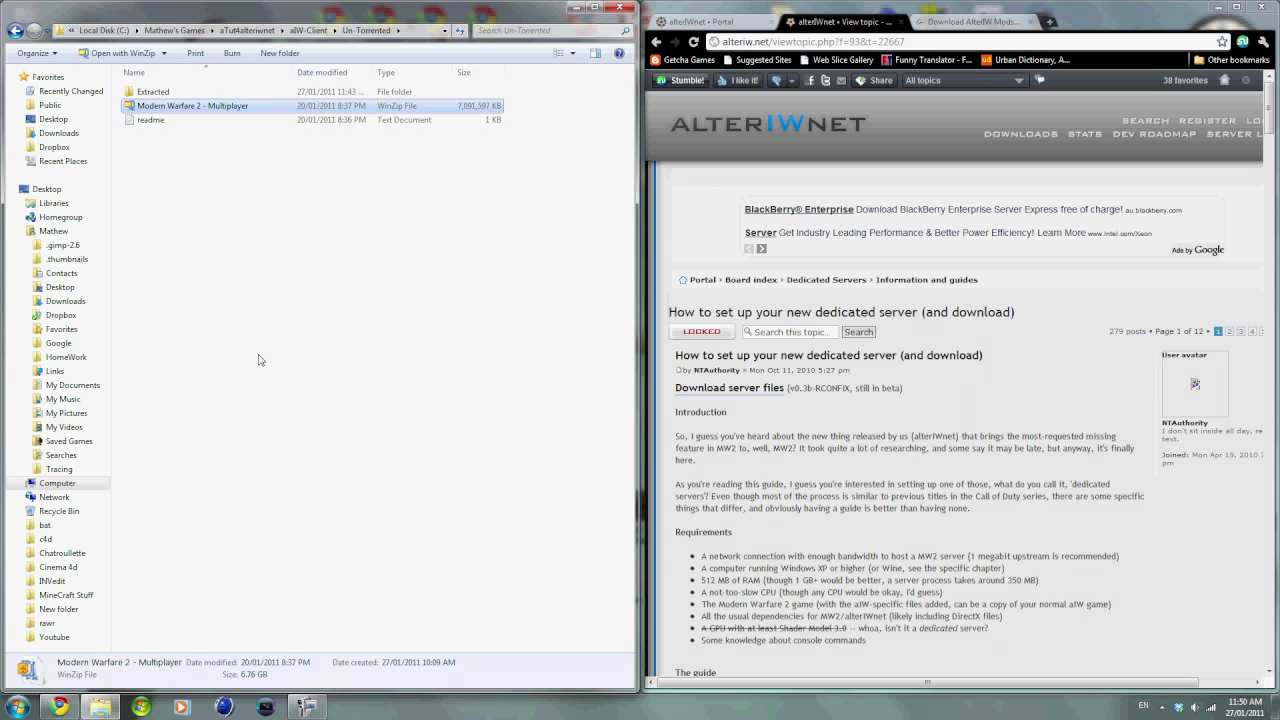
key(Return)
drag(284, 585, 192, 124)
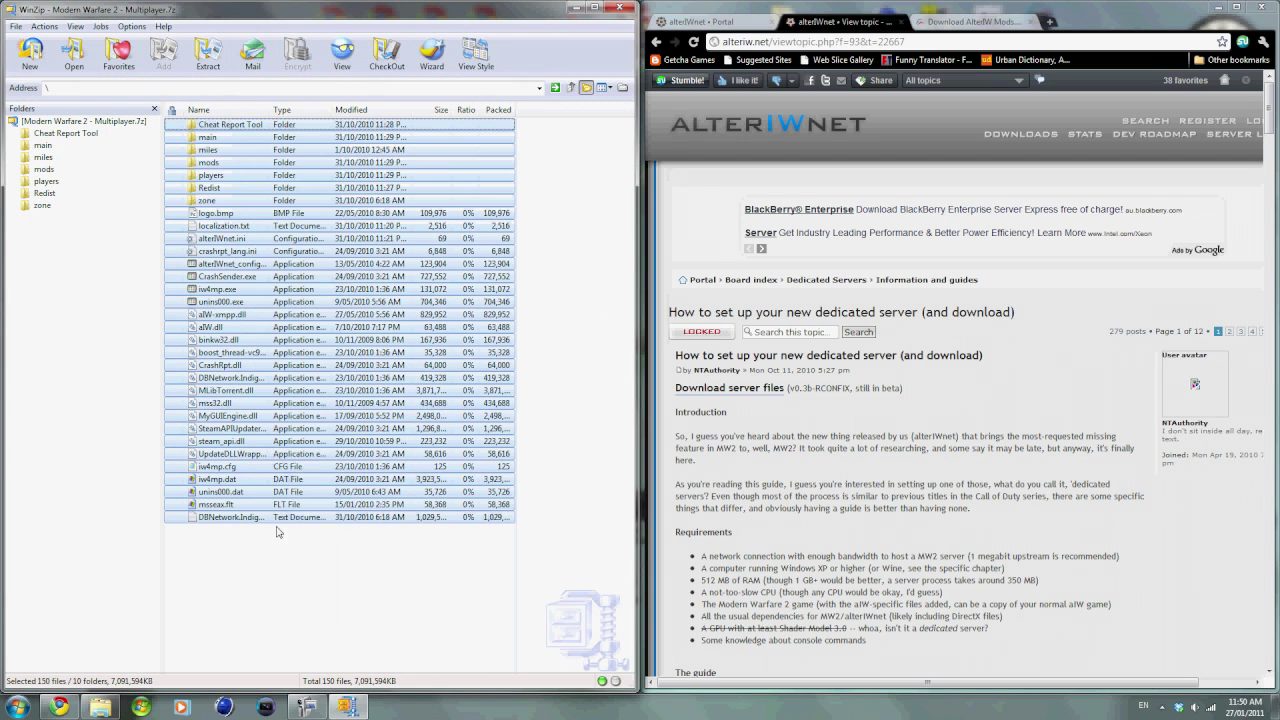
click(272, 590)
click(624, 10)
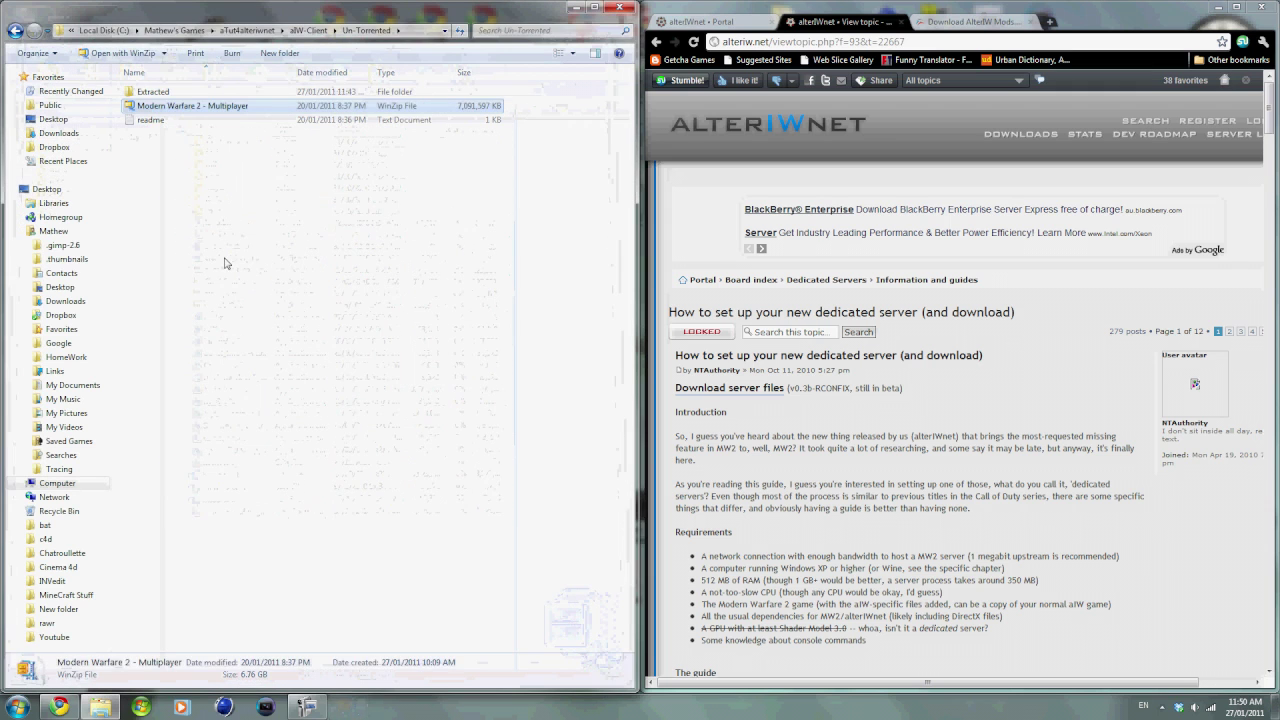
Open the Extracted folder and review its 41 game files and folders.
double_click(153, 91)
scroll(208, 363, down, 1)
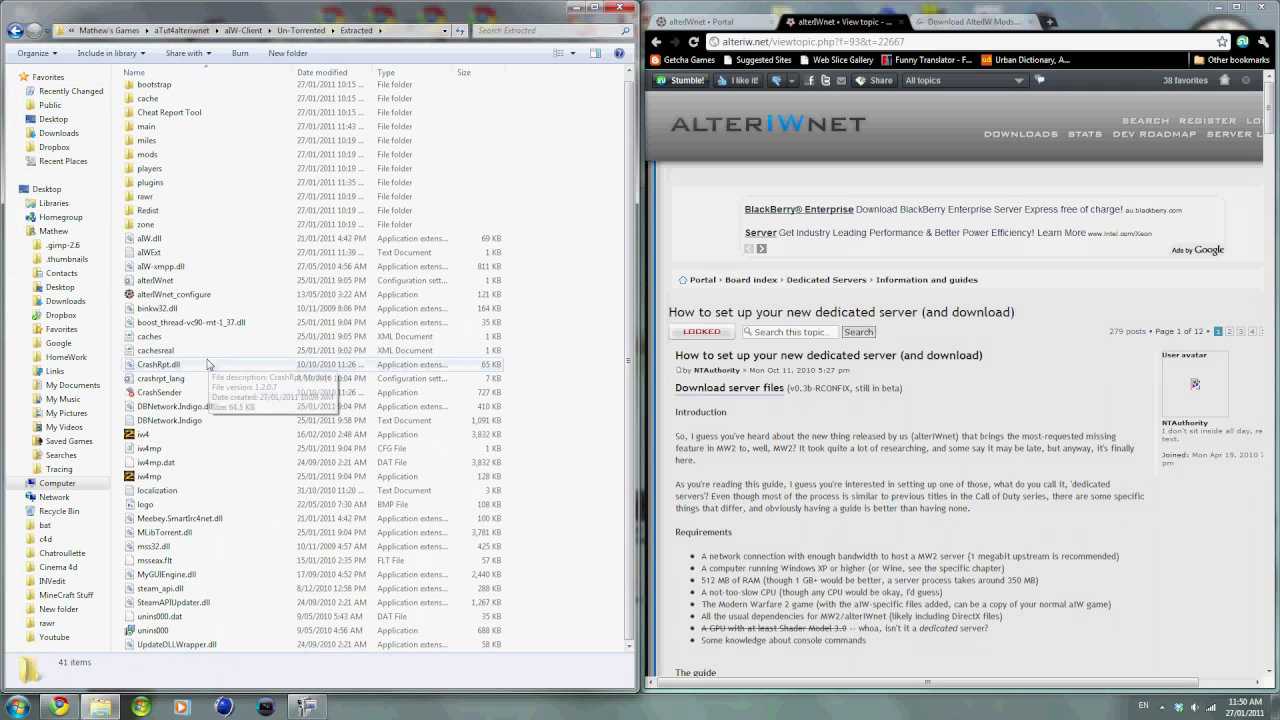
scroll(300, 300, up, 1)
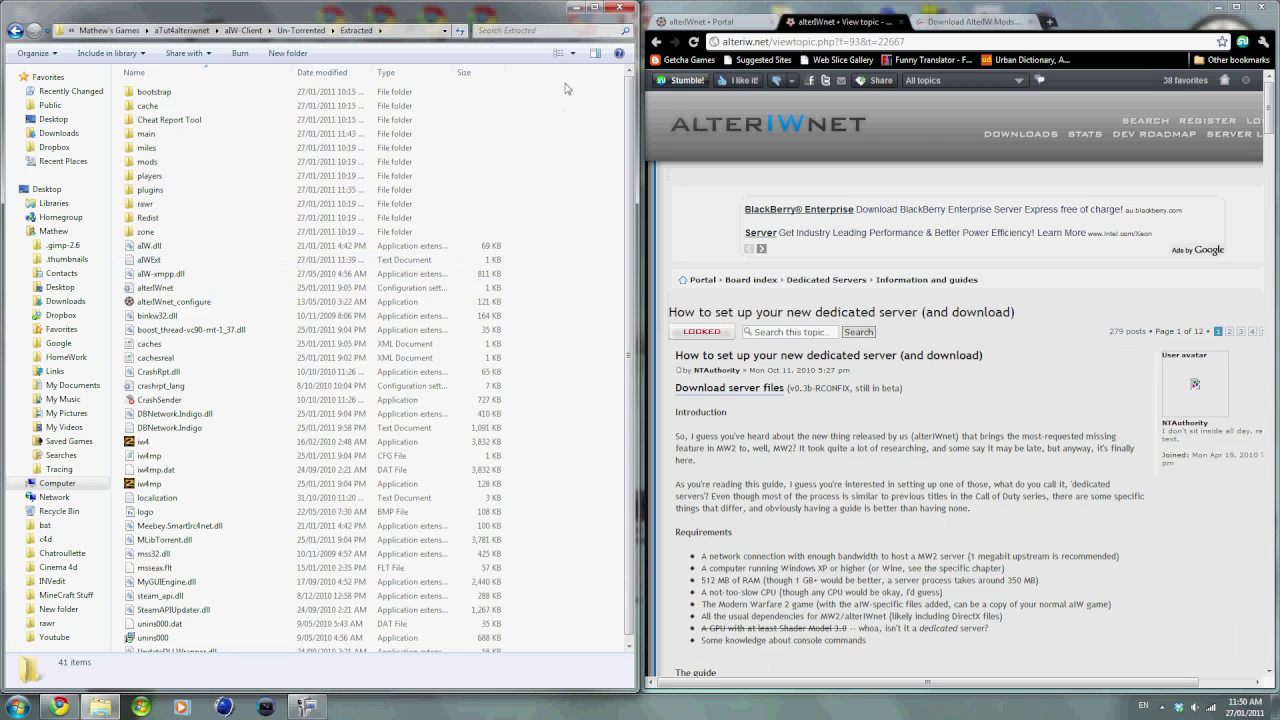
drag(565, 89, 199, 647)
click(560, 176)
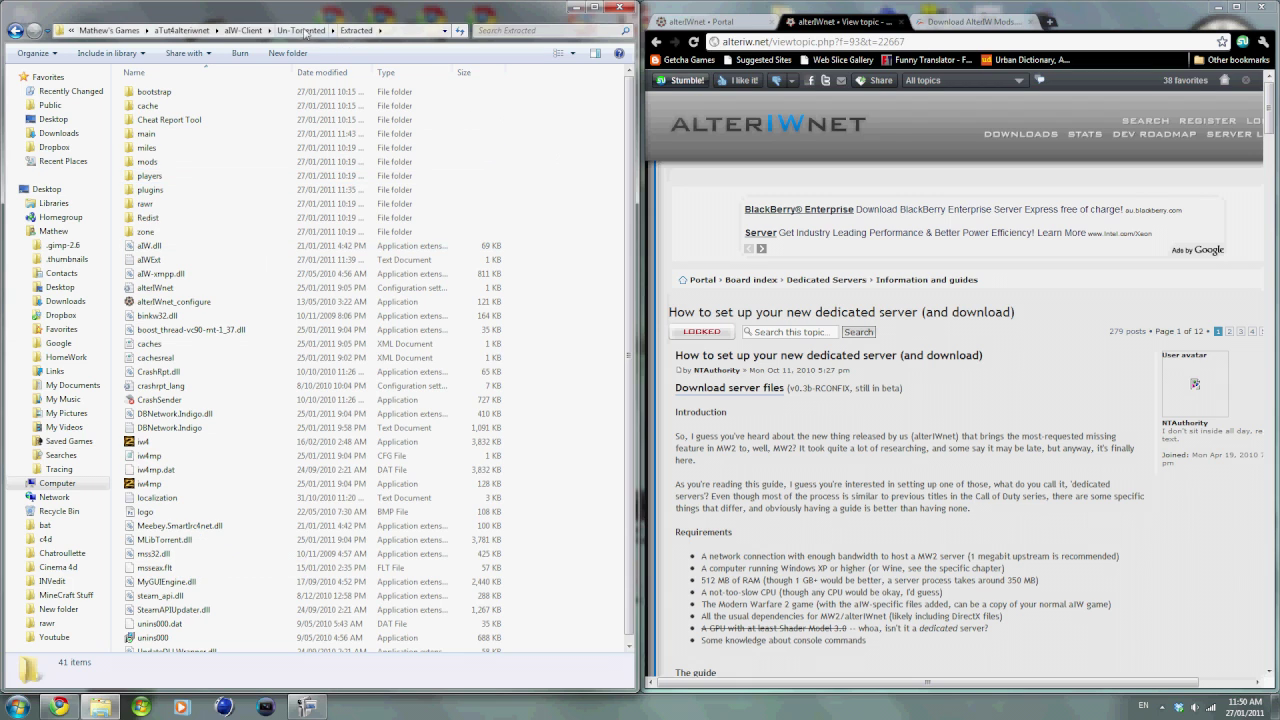
click(182, 30)
Open Server Files\Extracted and select all the dedicated server files for copying.
double_click(180, 105)
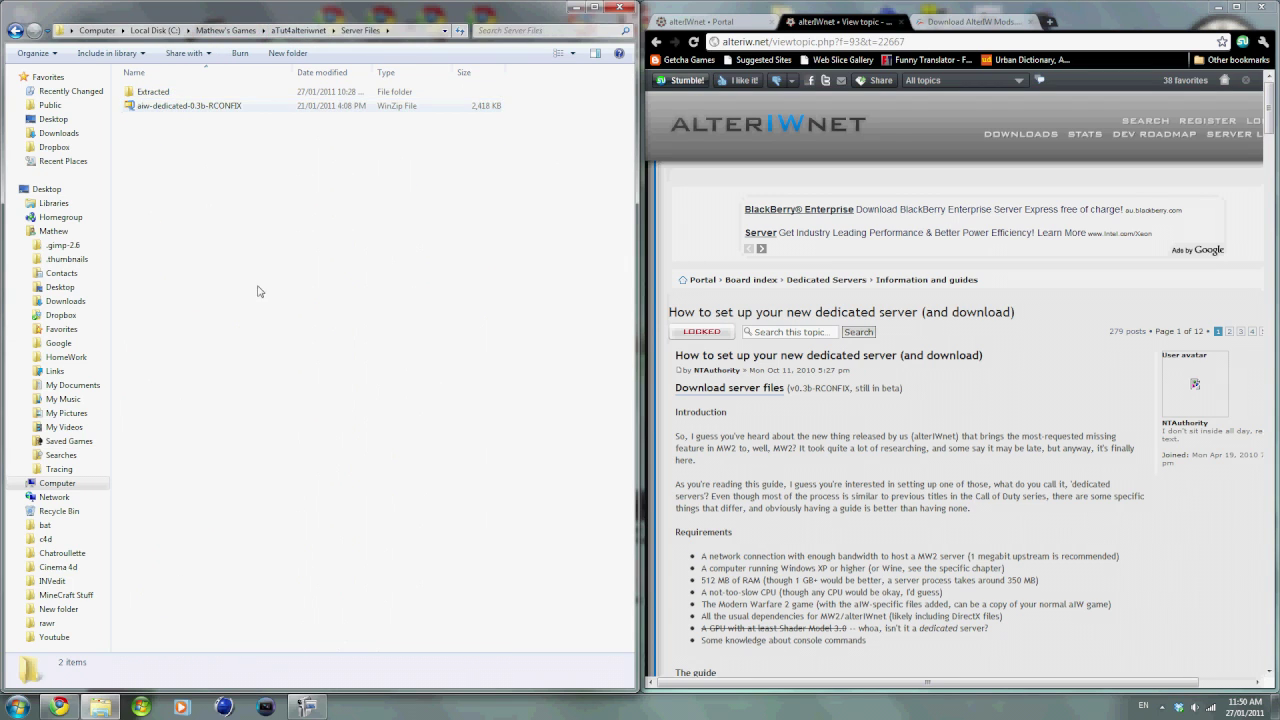
click(226, 110)
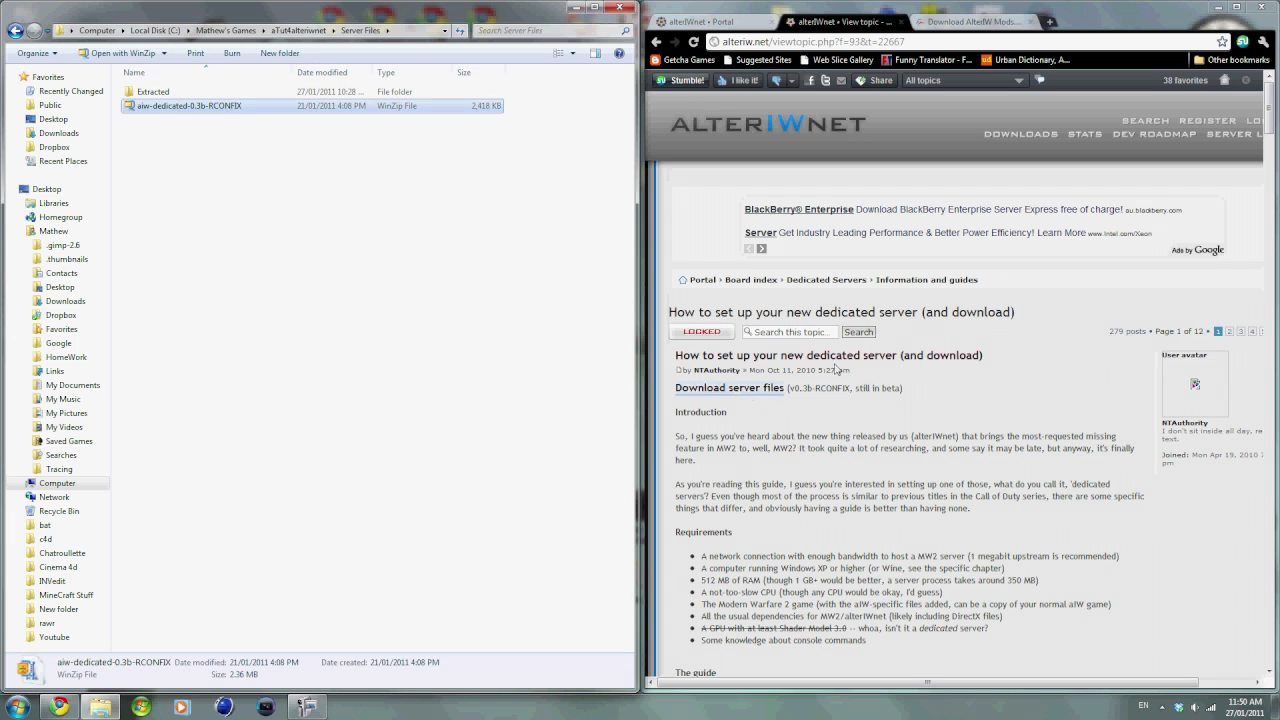
click(712, 21)
click(260, 240)
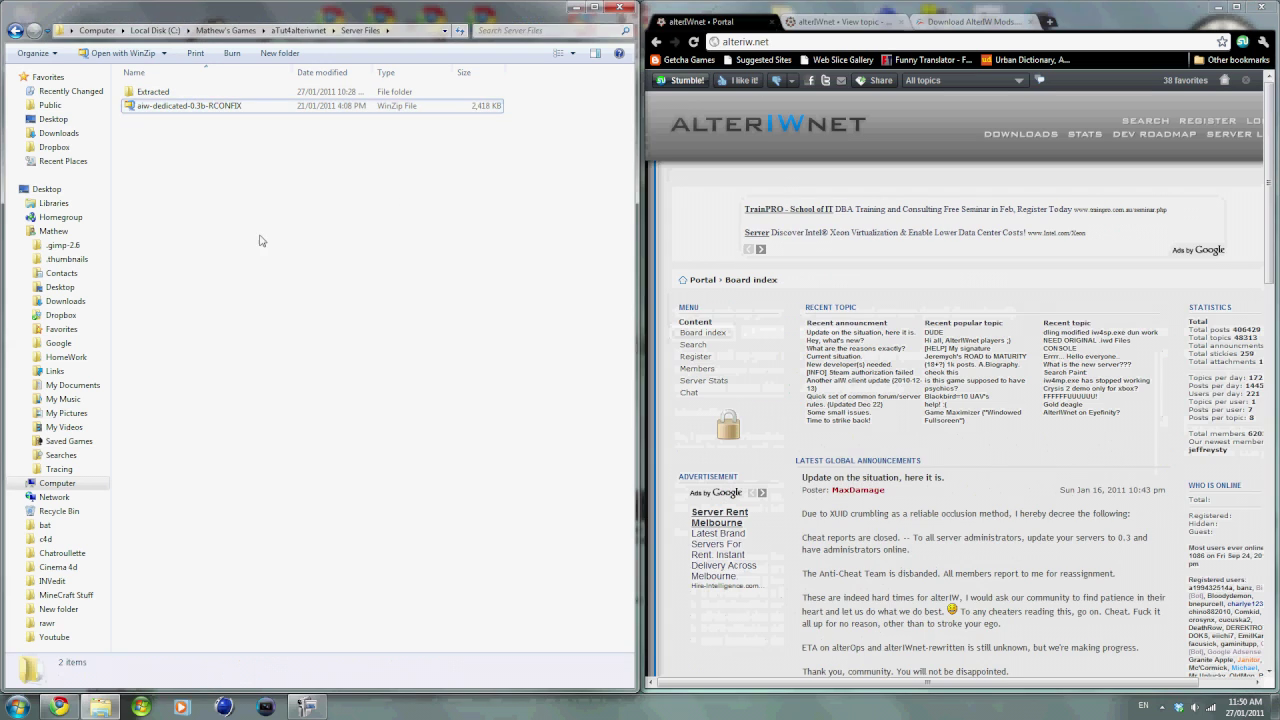
double_click(152, 92)
drag(193, 236, 146, 96)
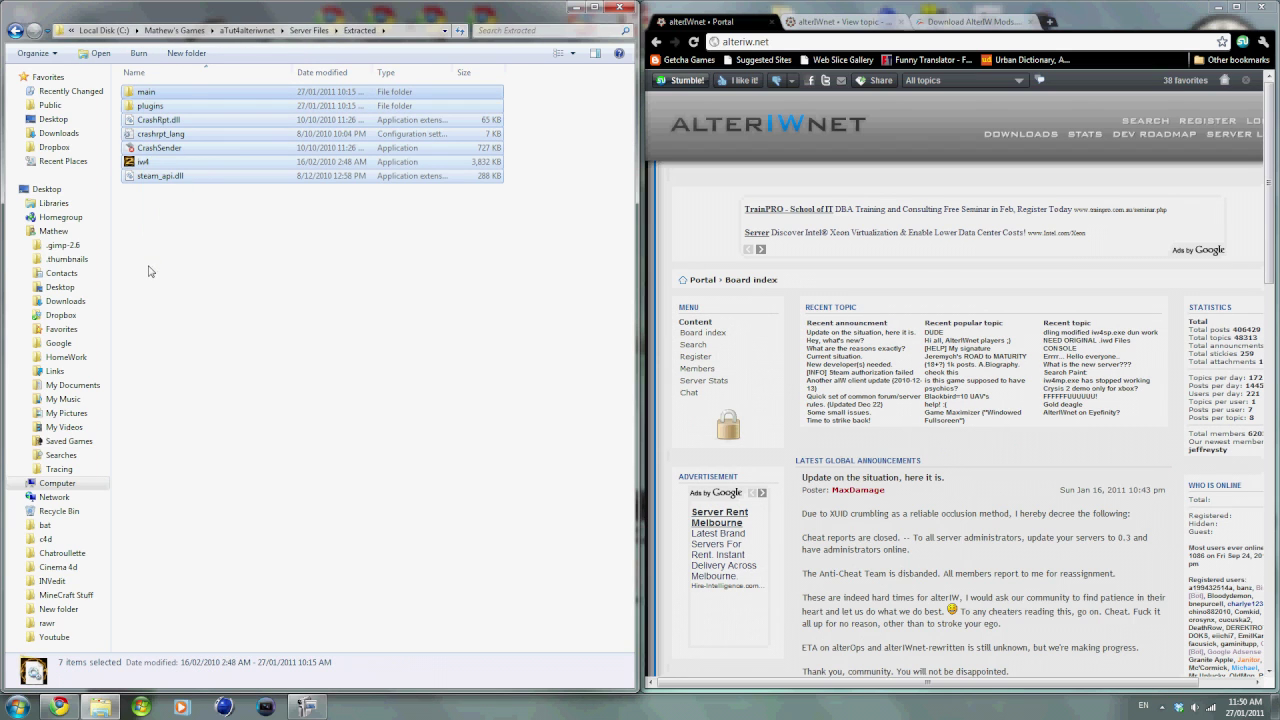
click(215, 245)
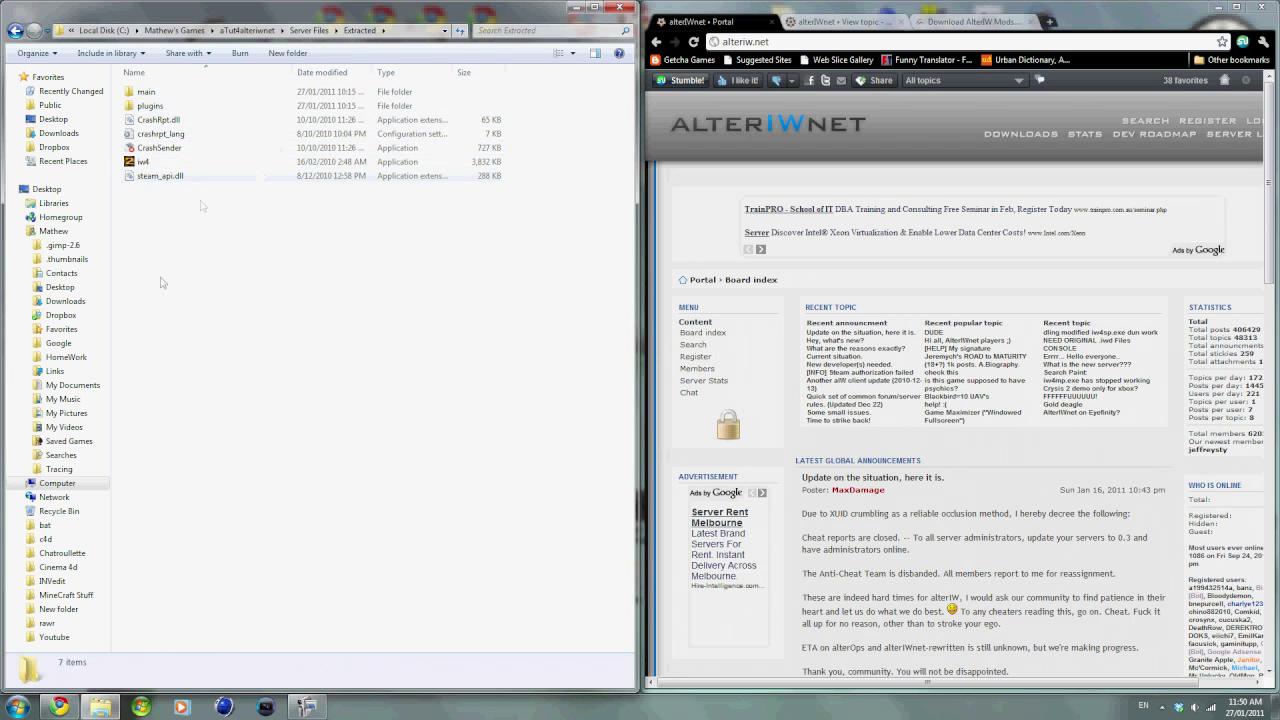
Navigate to the client's aIW-Client\Un-Torrented\Extracted folder.
click(310, 30)
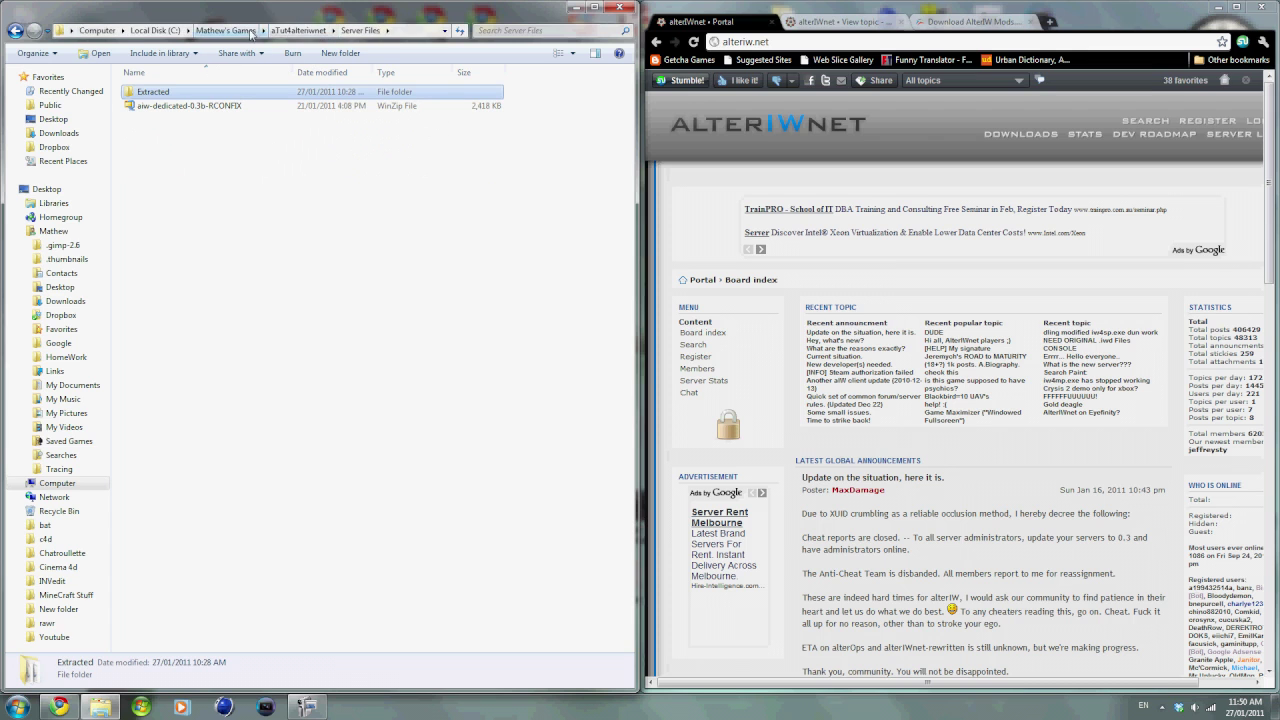
click(322, 31)
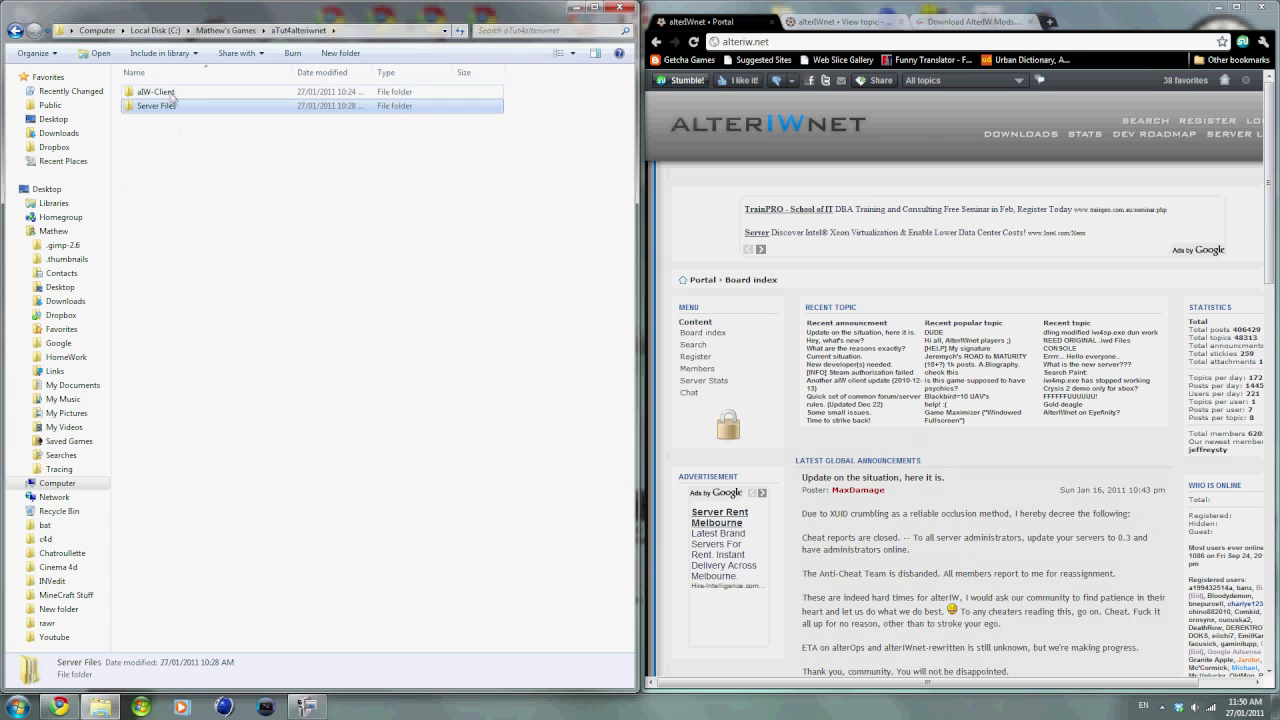
double_click(168, 93)
double_click(168, 93)
double_click(166, 92)
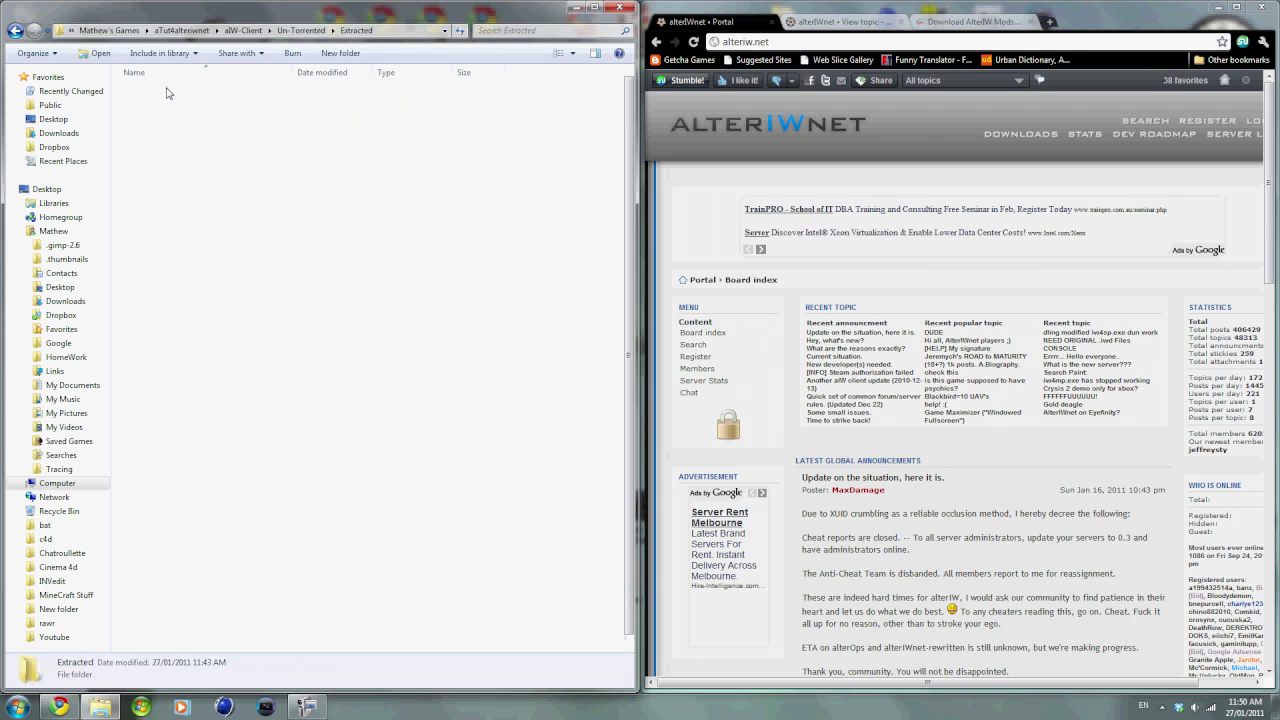
drag(585, 87, 121, 592)
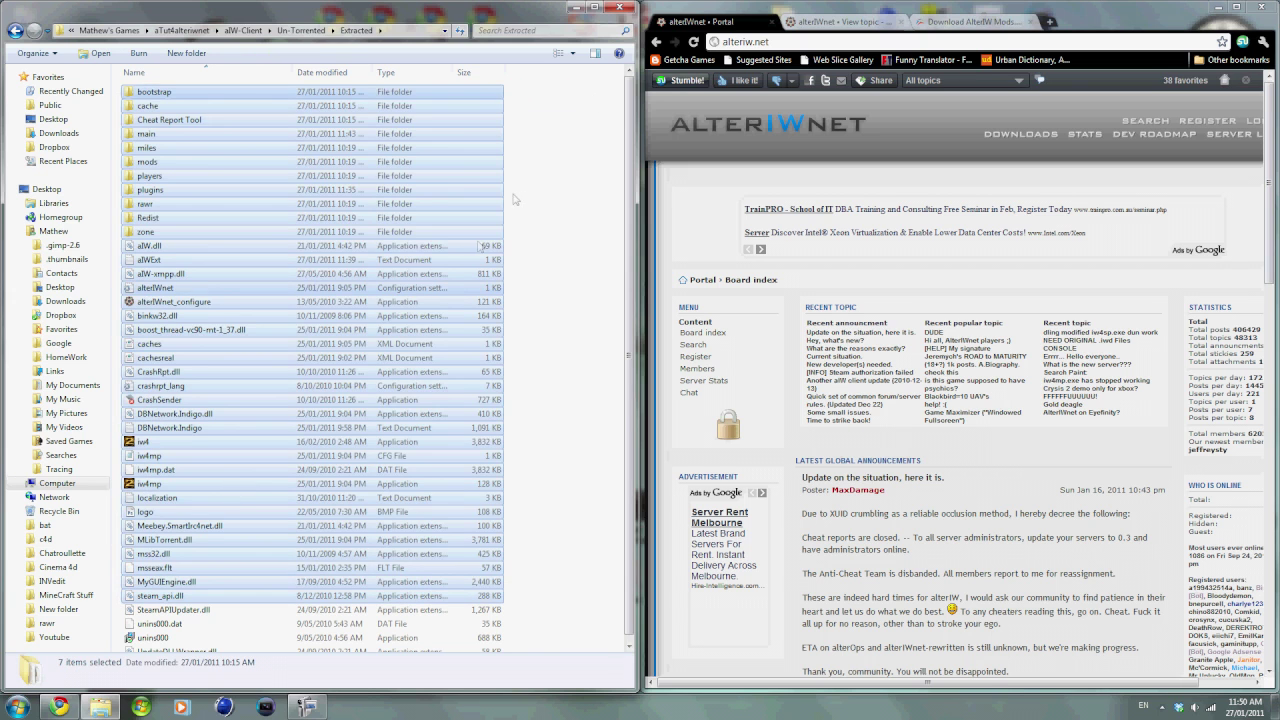
click(536, 162)
Paste the server files there, merging main and replacing all duplicate files.
key(ctrl+v)
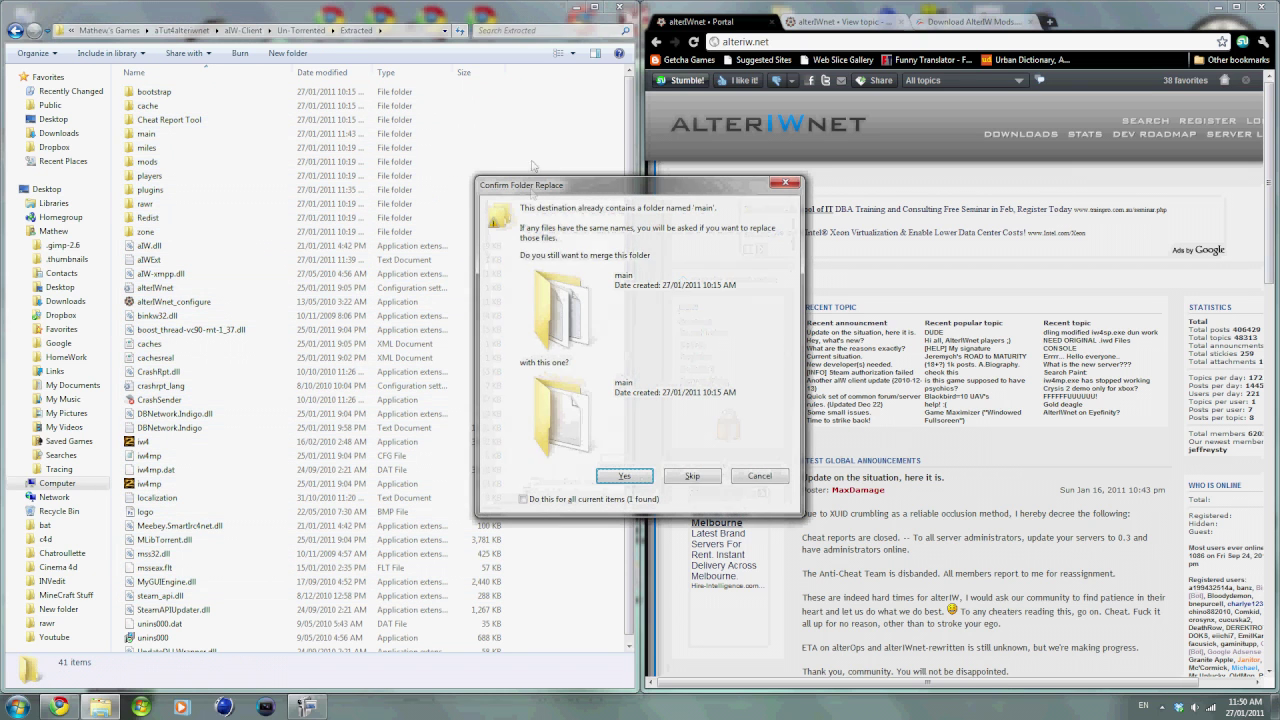
click(599, 503)
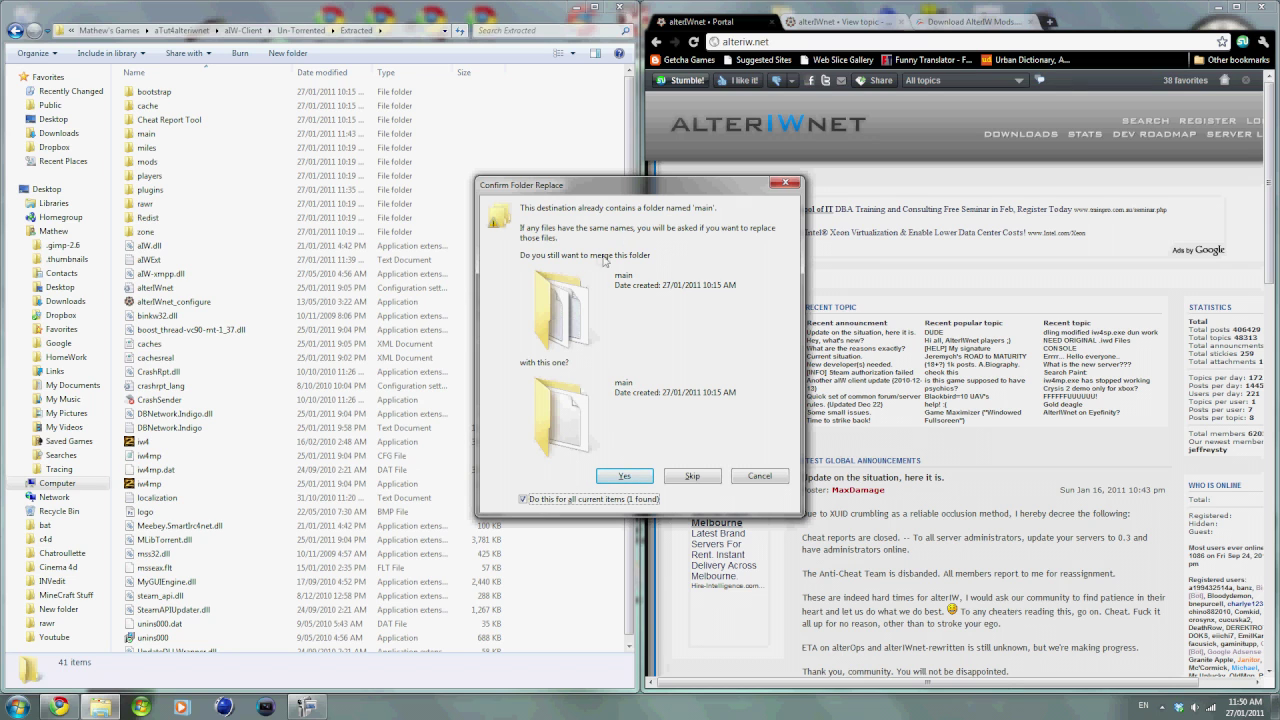
click(624, 477)
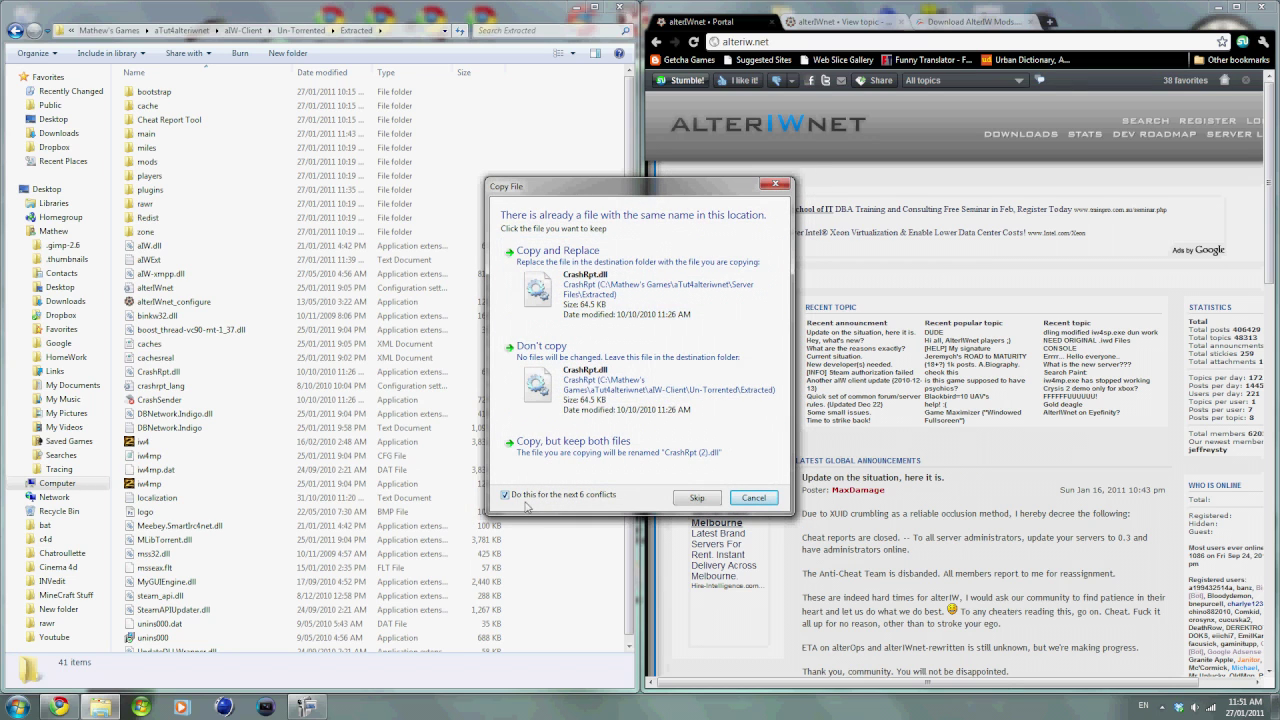
click(530, 288)
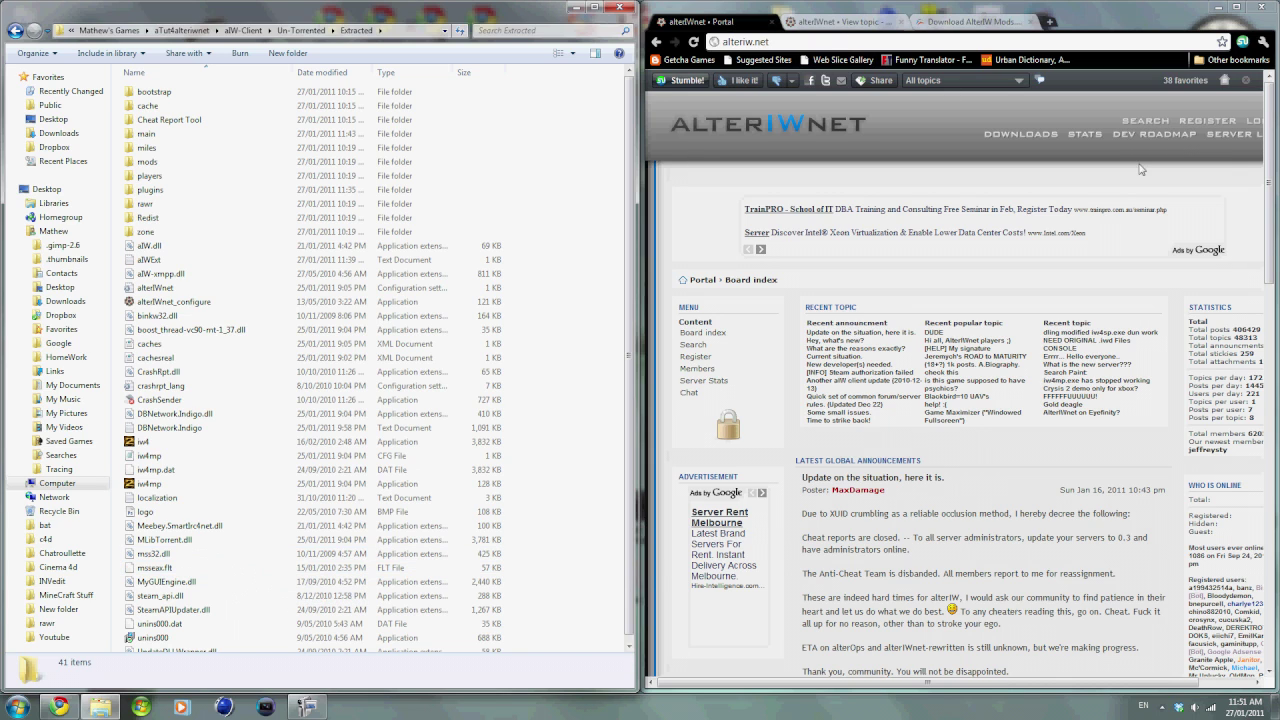
key(alt+Left)
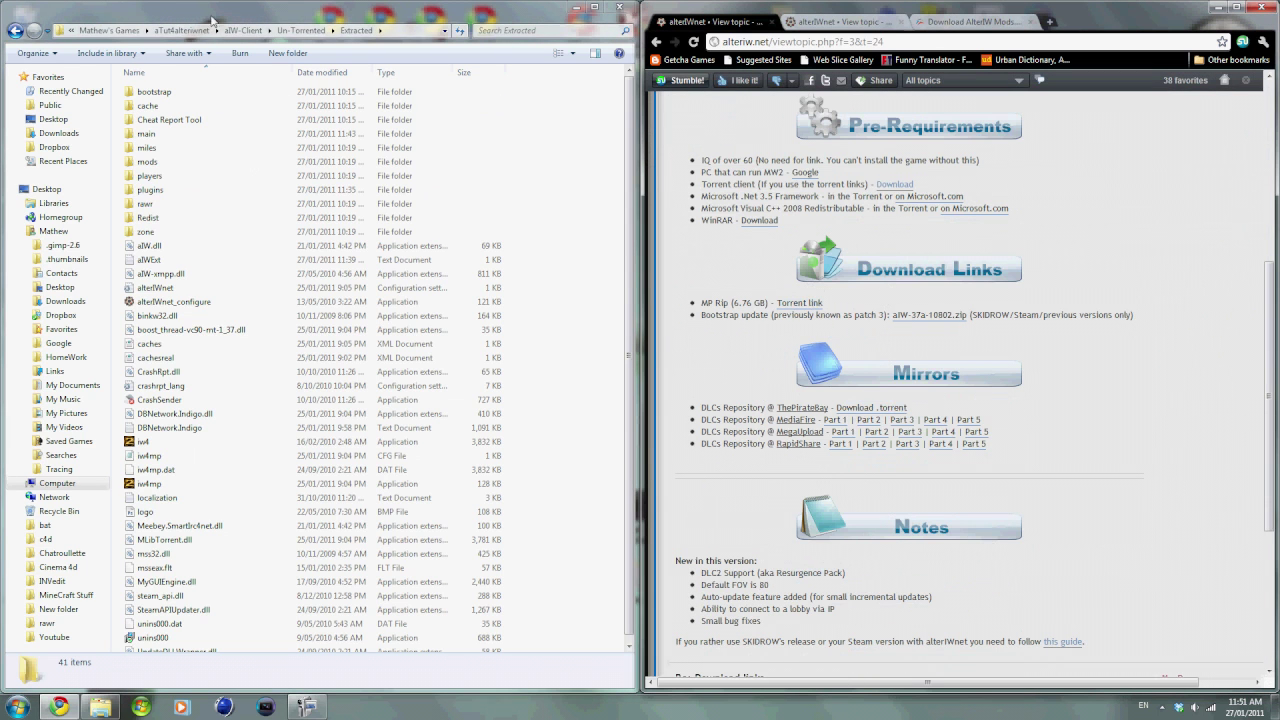
click(240, 30)
double_click(168, 93)
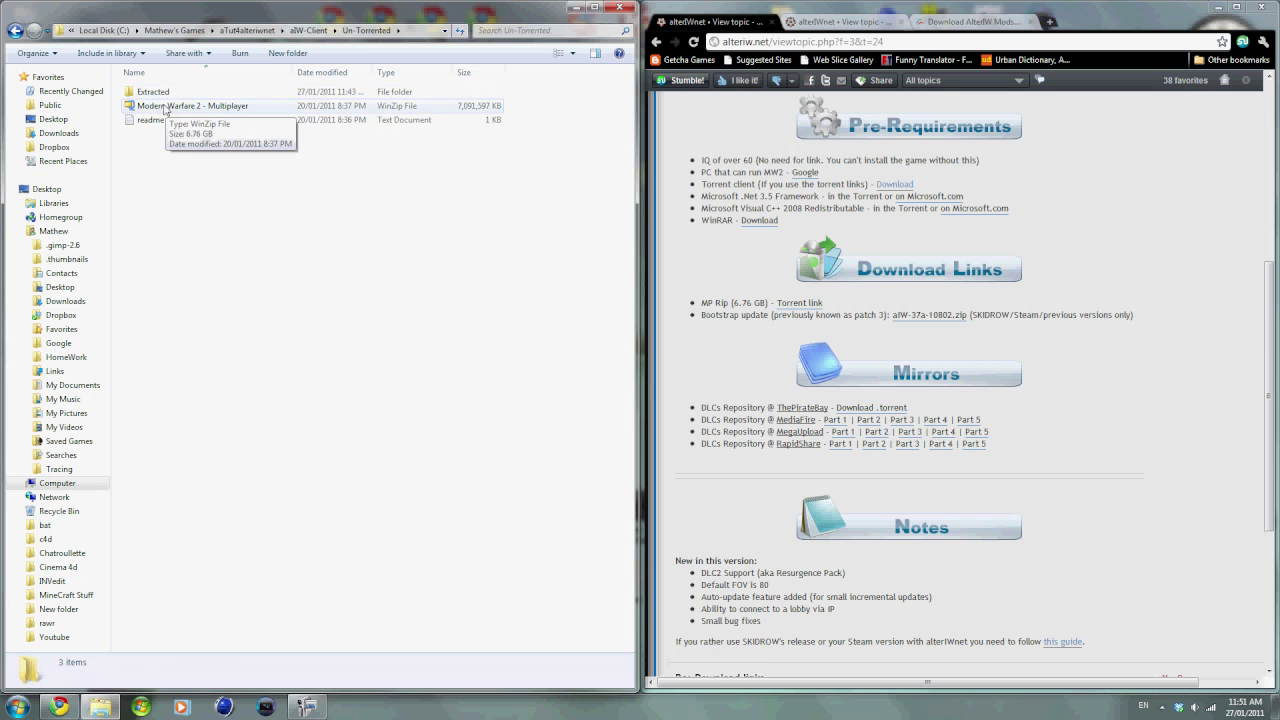
double_click(153, 92)
drag(596, 90, 540, 213)
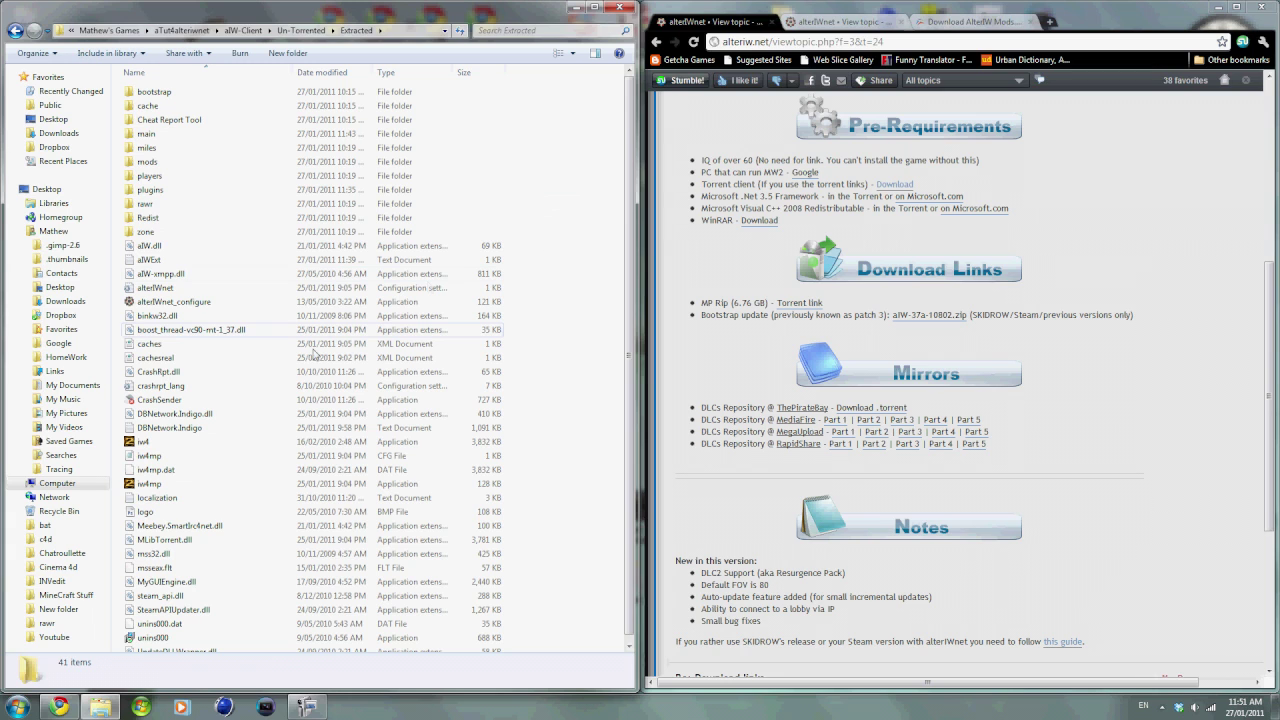
click(141, 488)
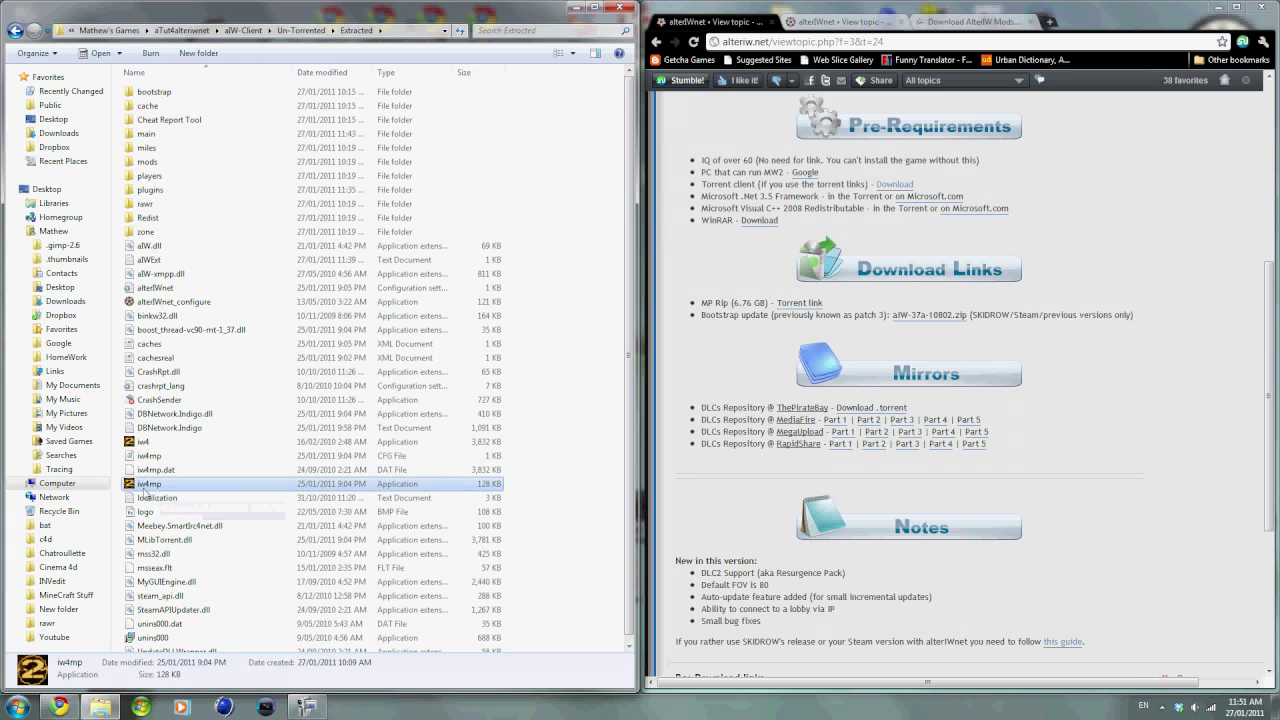
click(584, 363)
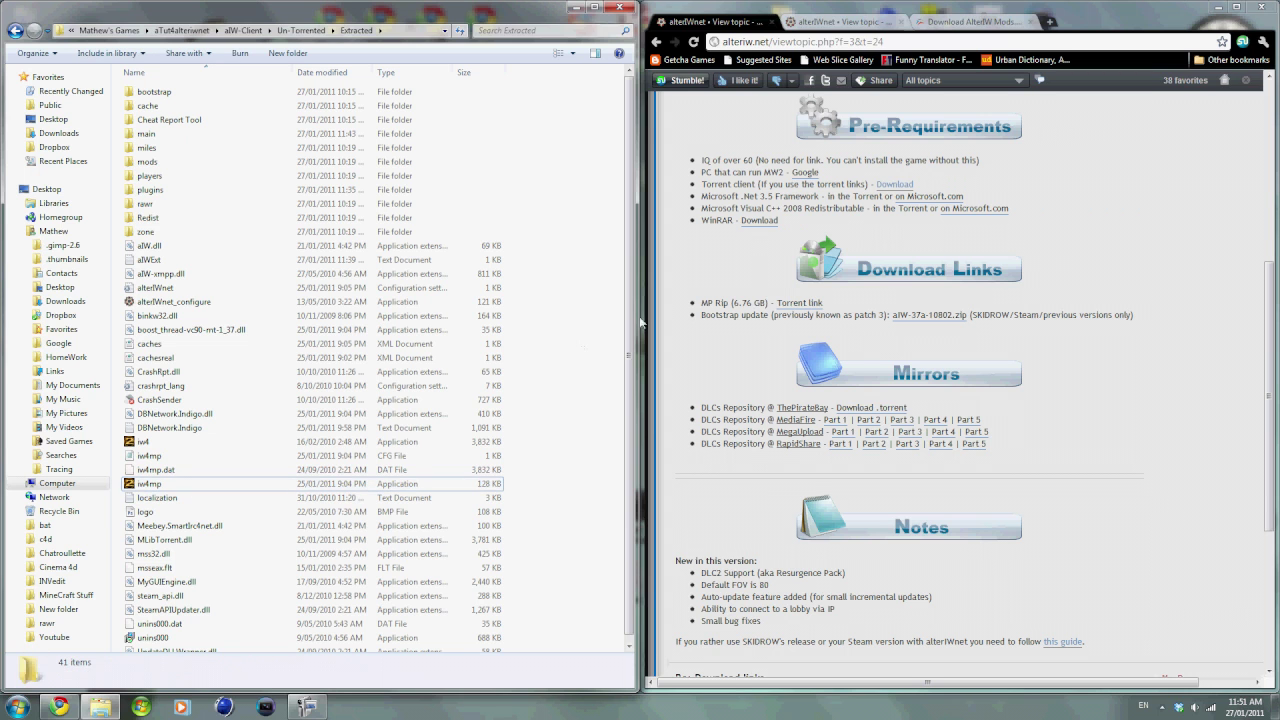
click(741, 142)
key(F5)
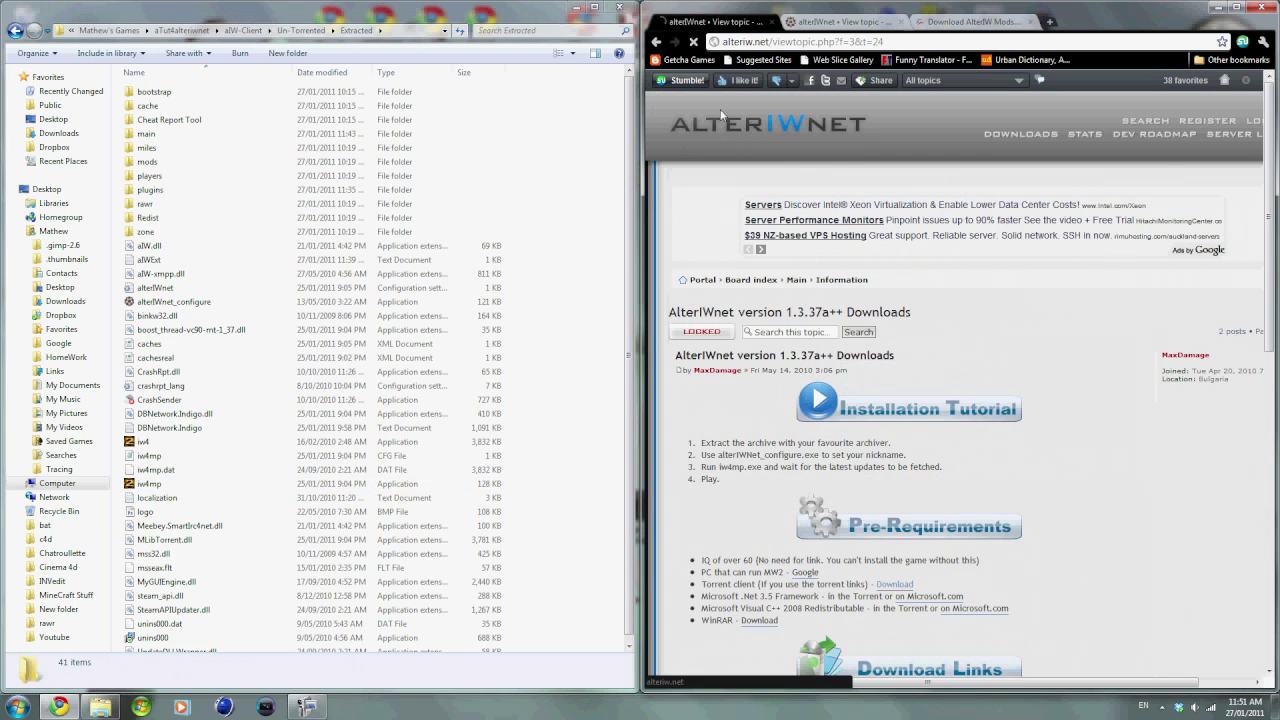
click(720, 112)
click(515, 162)
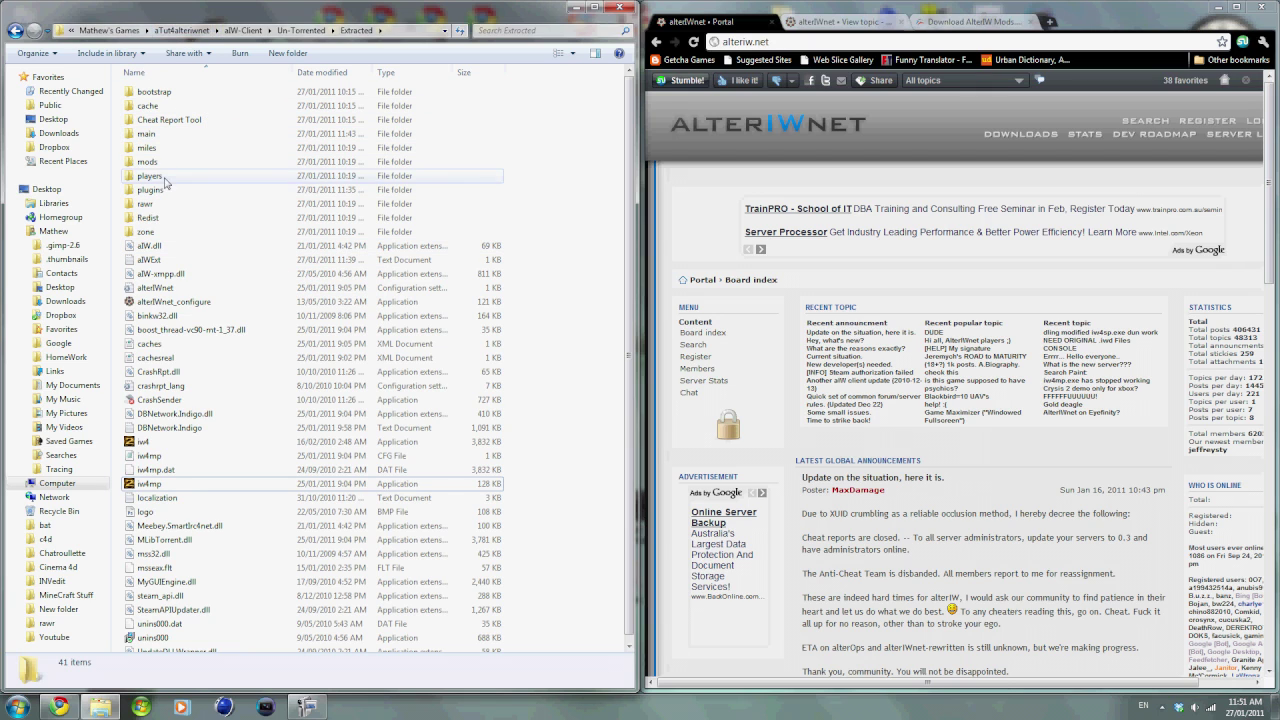
In main, delete New Text Document and create an empty text file named server.cfg.
double_click(148, 136)
scroll(152, 145, down, 4)
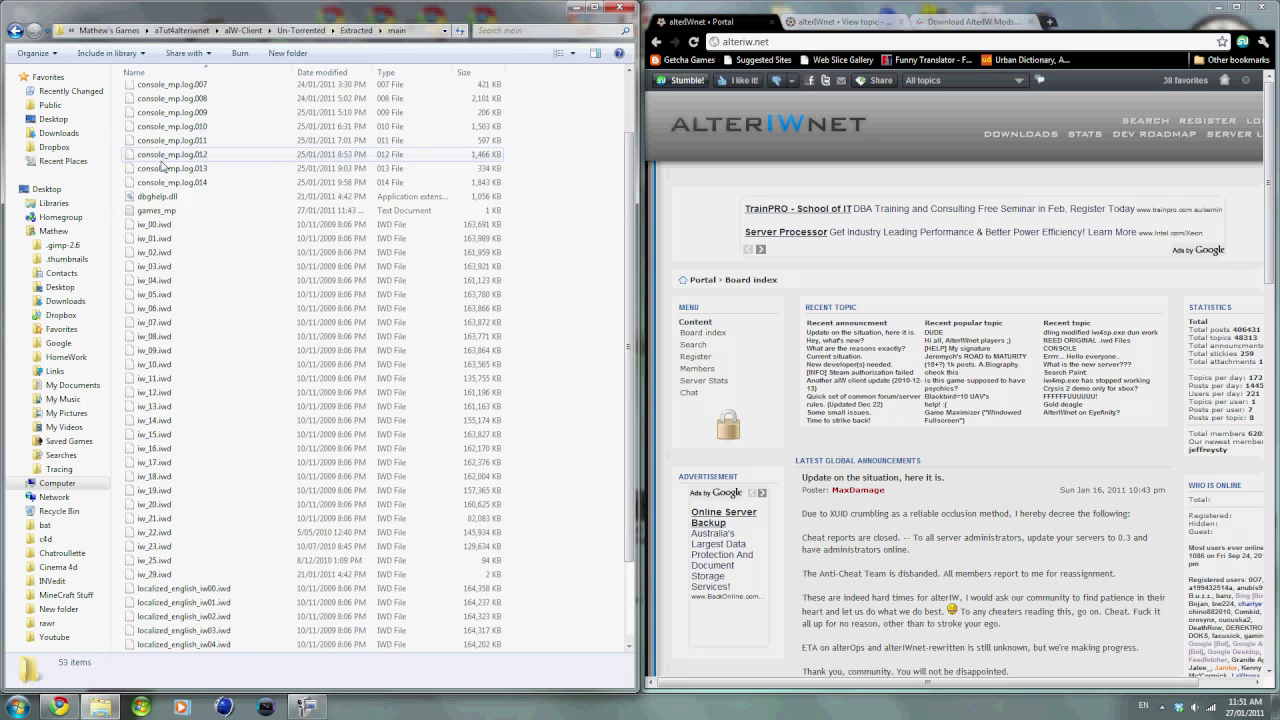
click(250, 645)
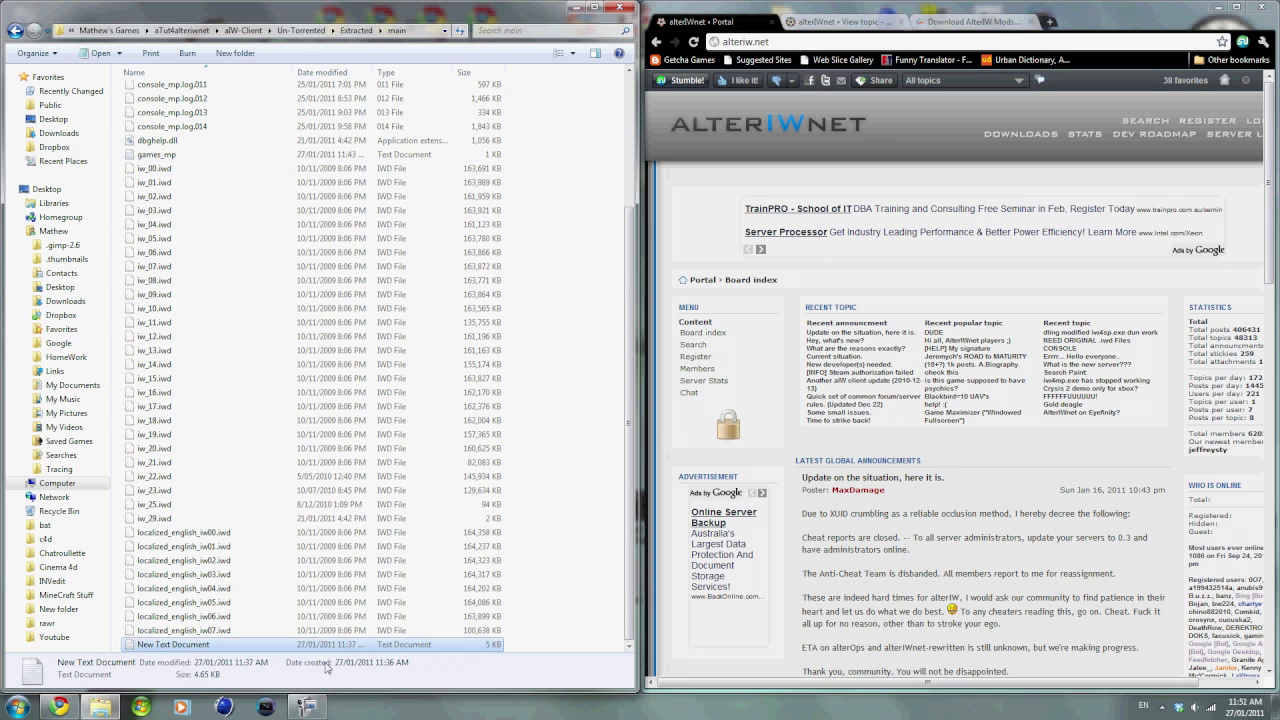
key(Delete)
right_click(586, 527)
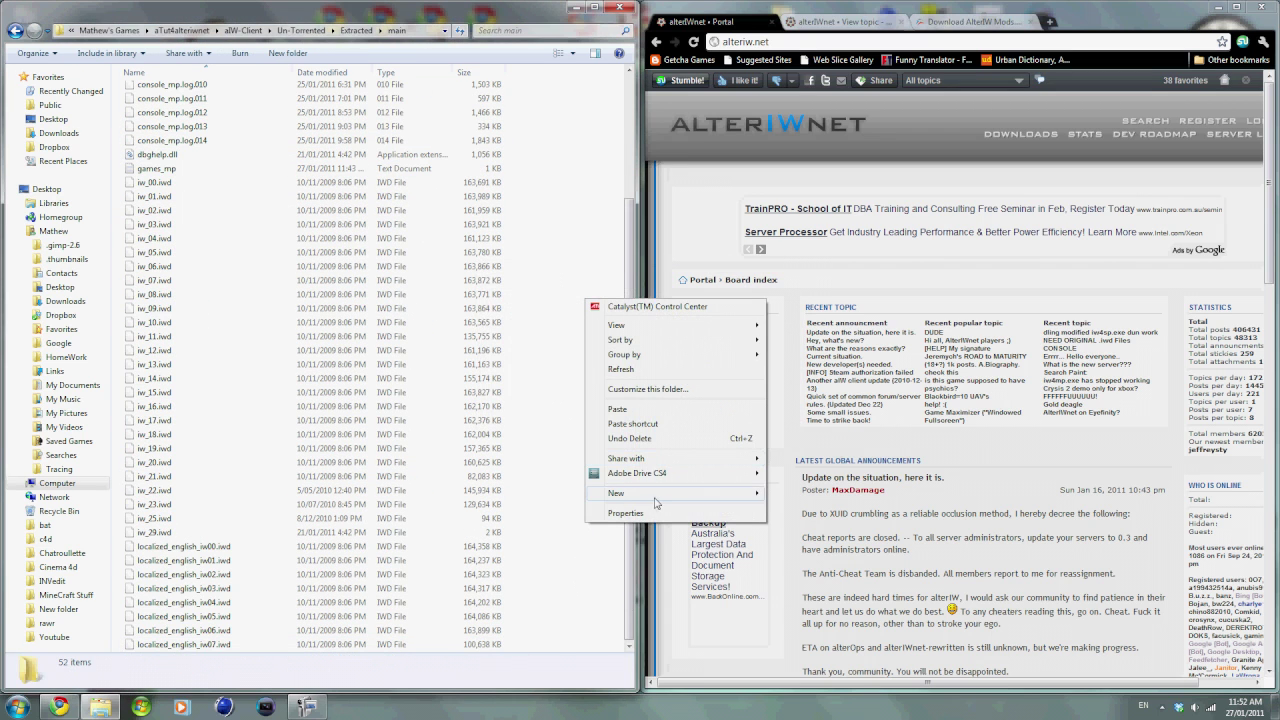
mouse_move(656, 500)
click(812, 603)
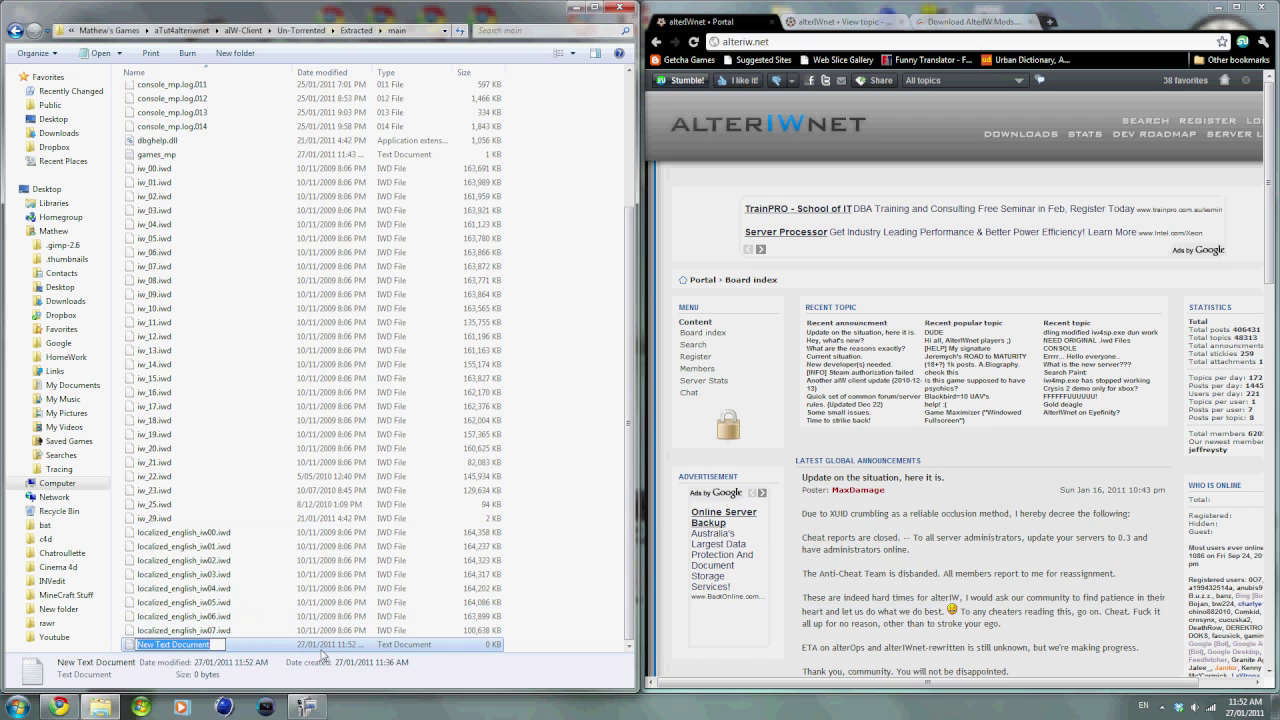
text(cerver.cfg)
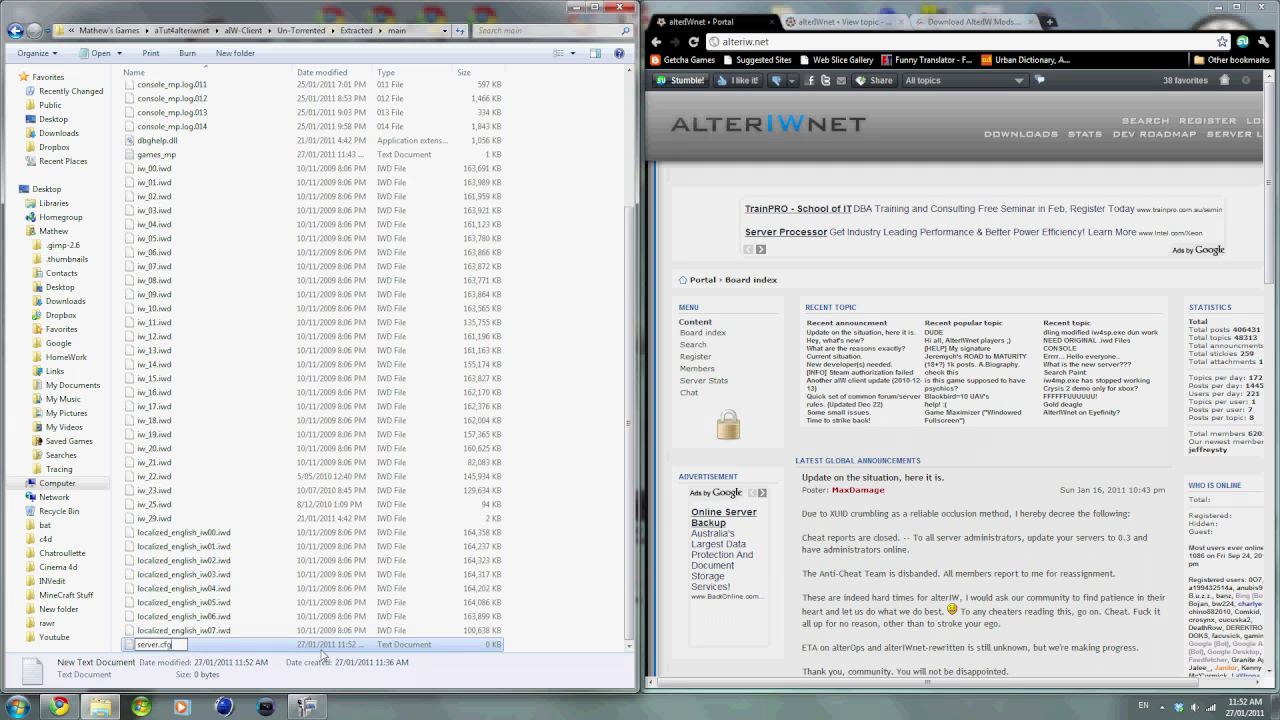
key(Return)
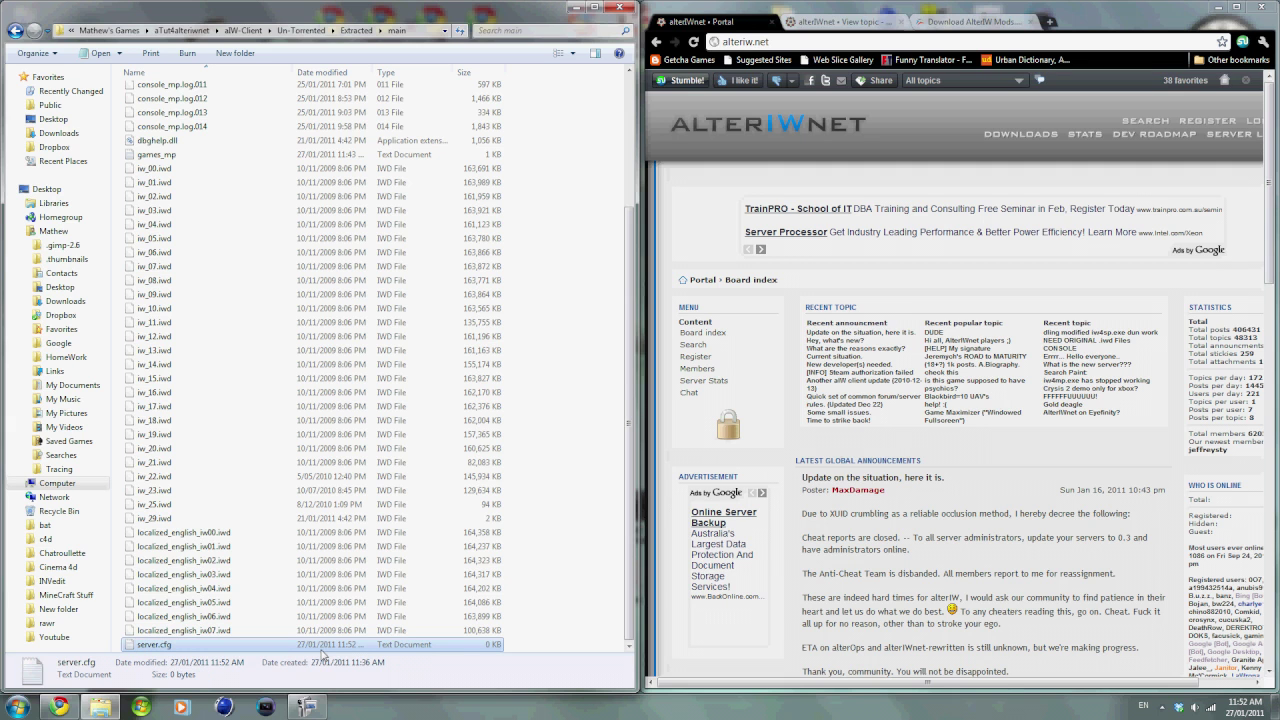
click(836, 20)
Scroll to the guide's Configuration file section and open server.cfg in Notepad.
scroll(840, 450, down, 4)
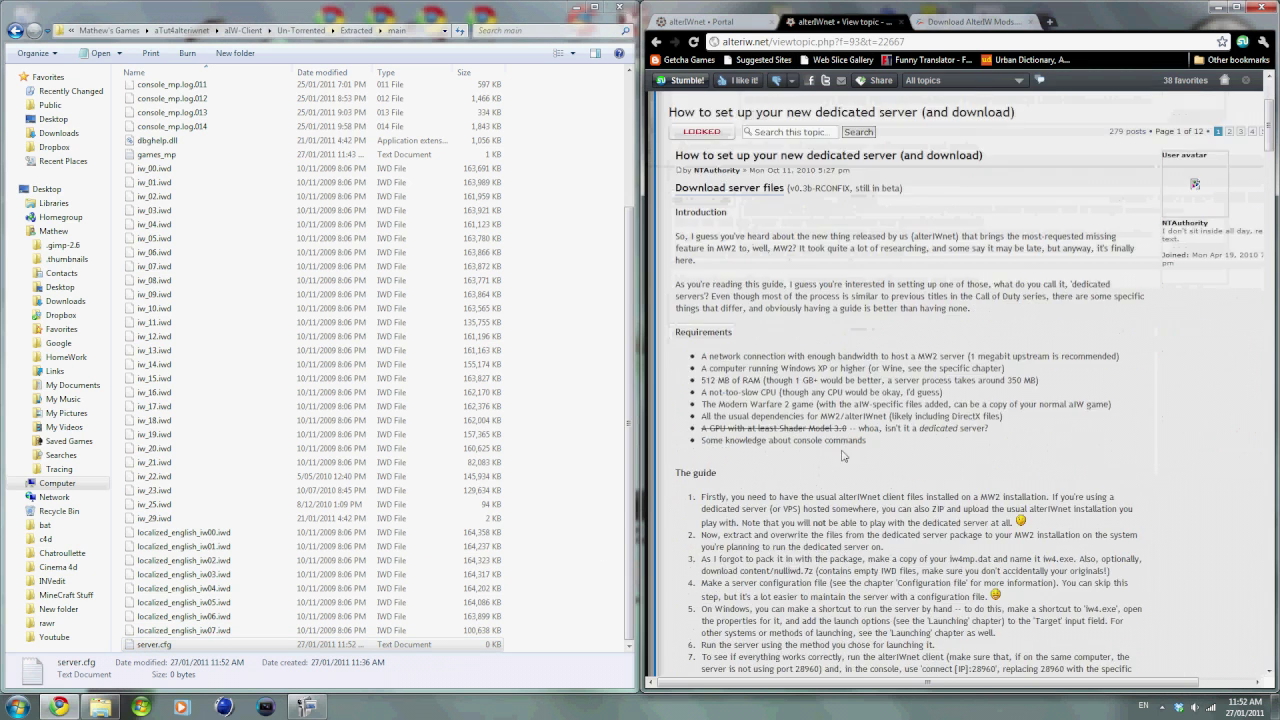
scroll(840, 456, down, 2)
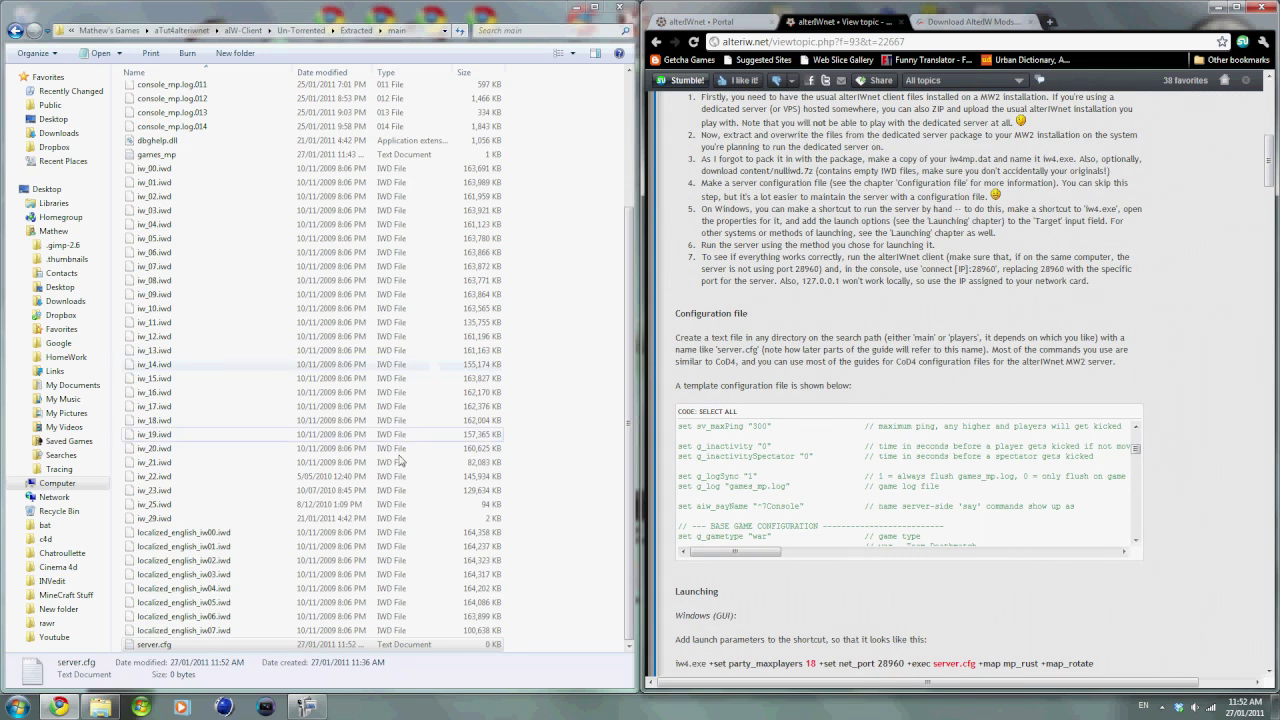
double_click(152, 644)
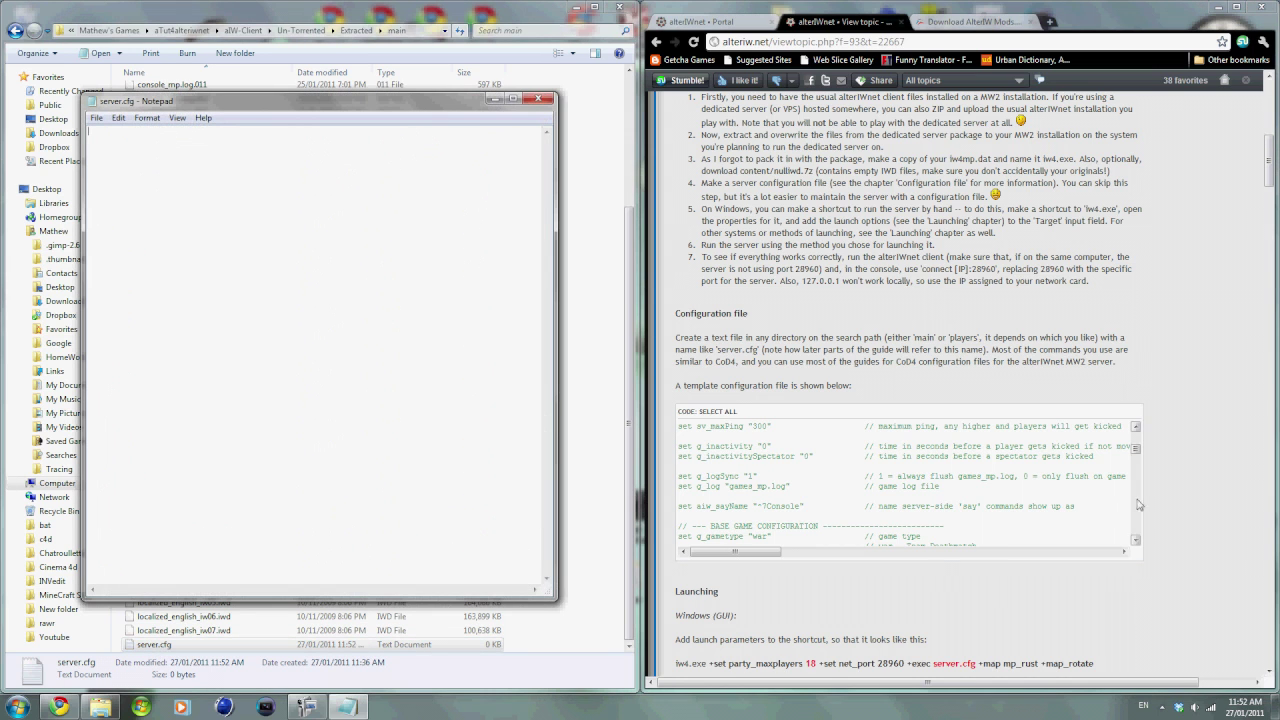
click(1136, 450)
key(ctrl+s)
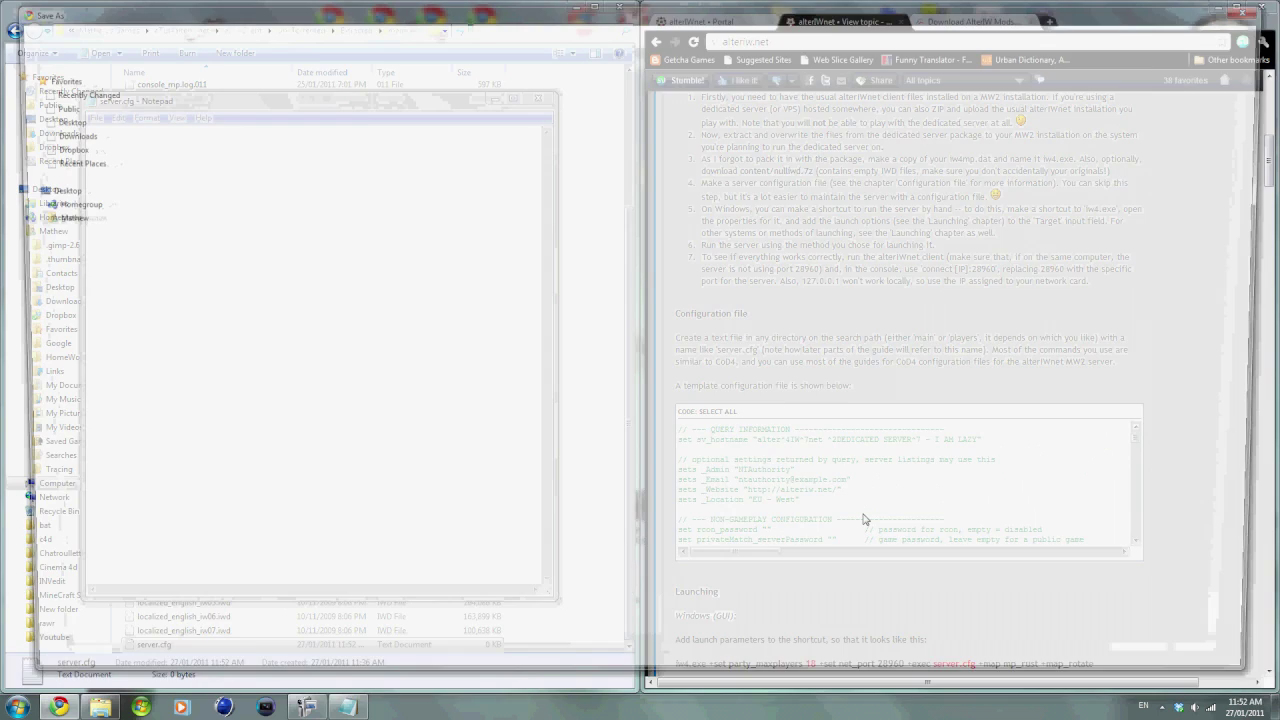
key(Escape)
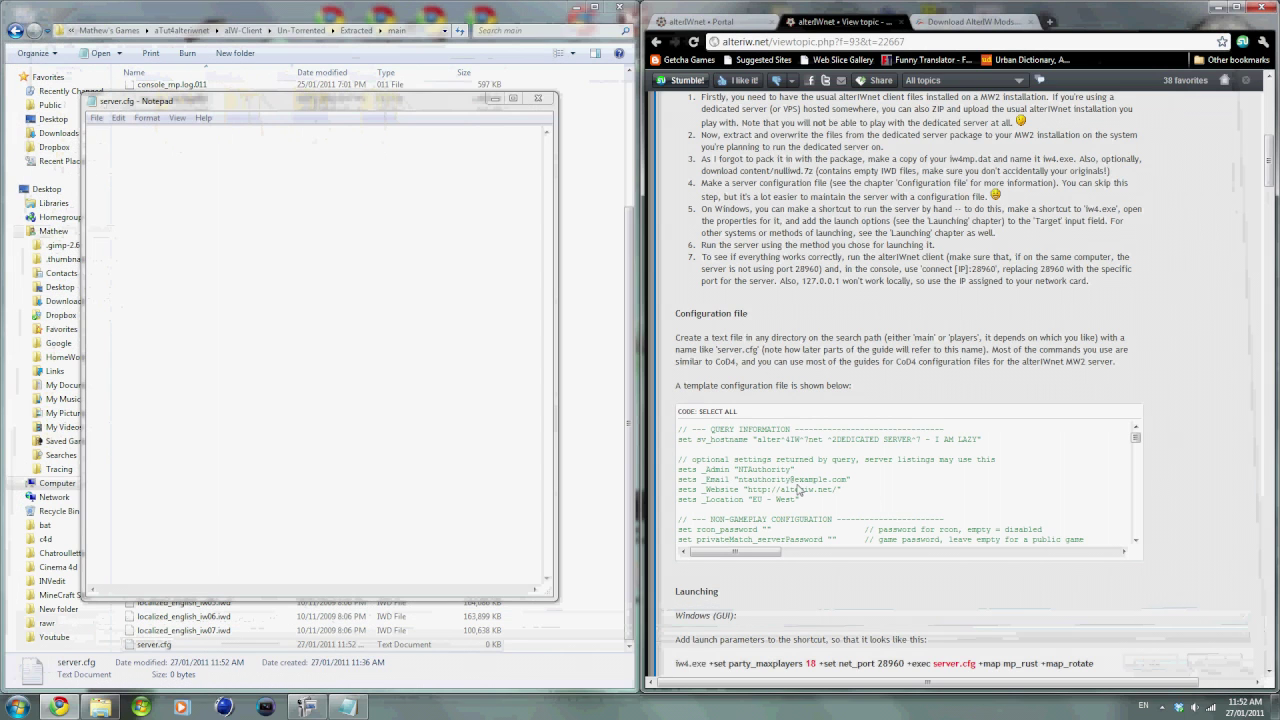
Select and copy the guide's template server configuration code.
key(ctrl+a)
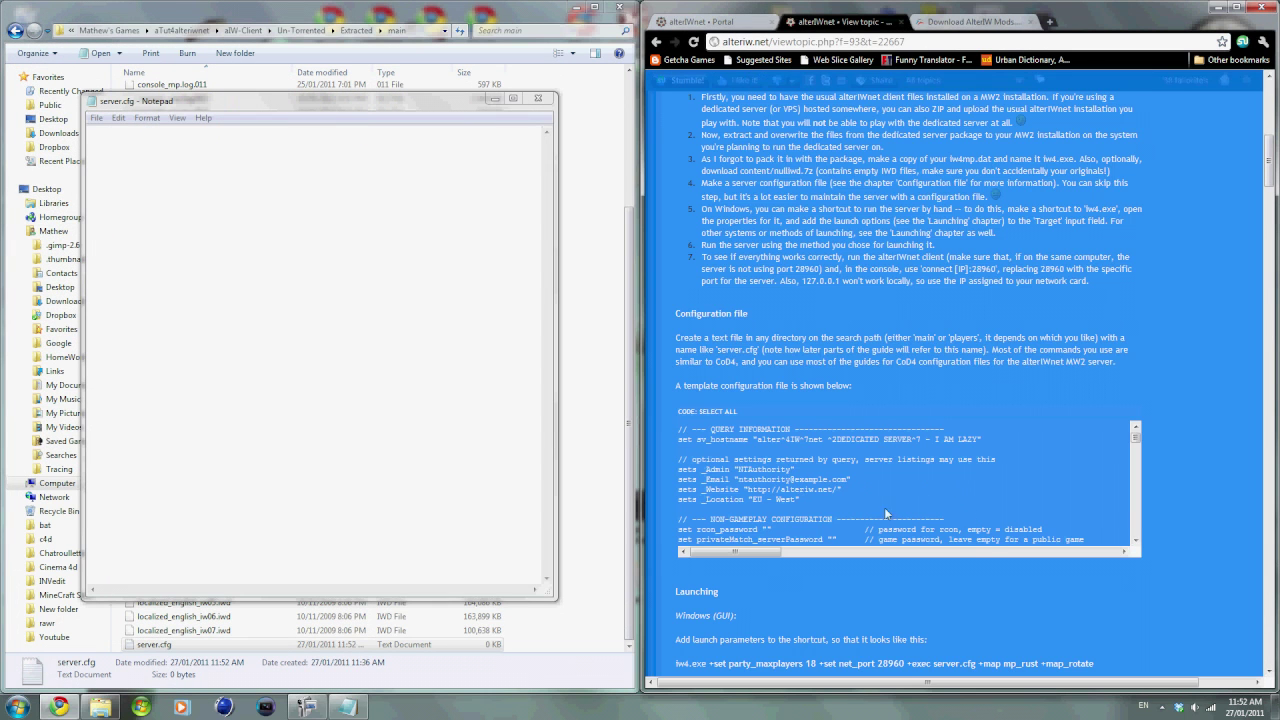
click(1125, 473)
right_click(926, 462)
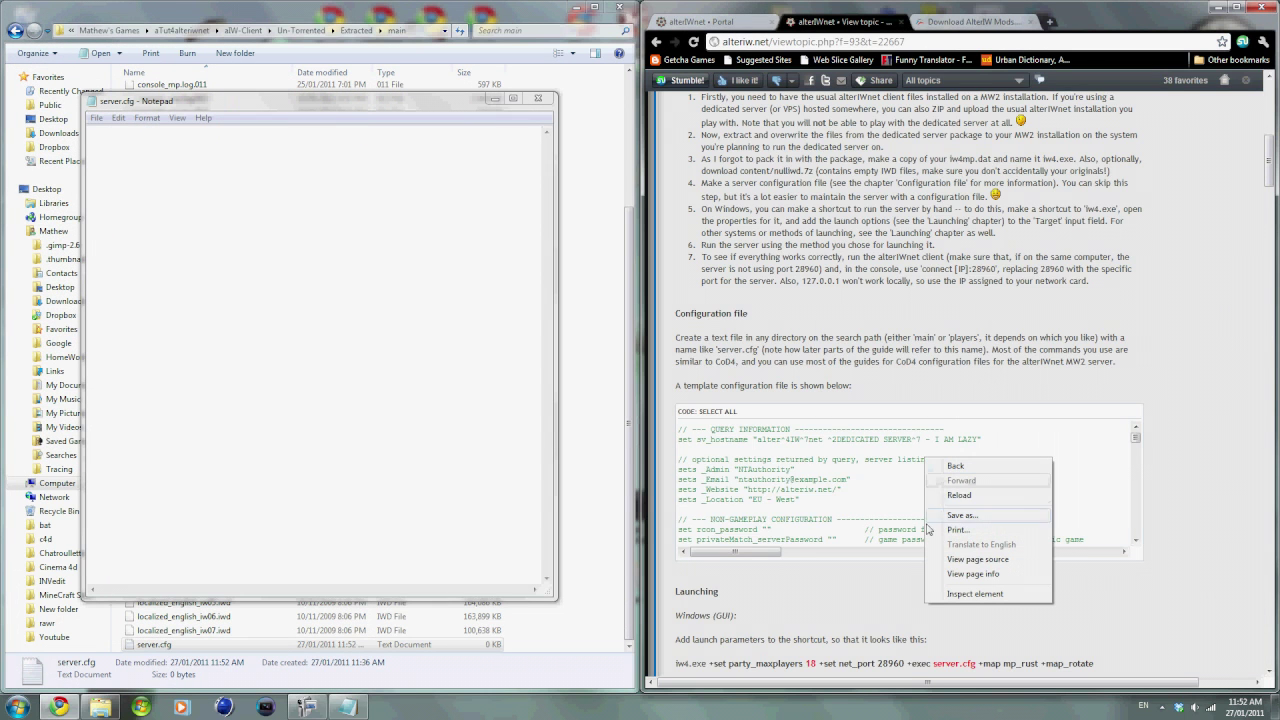
key(Escape)
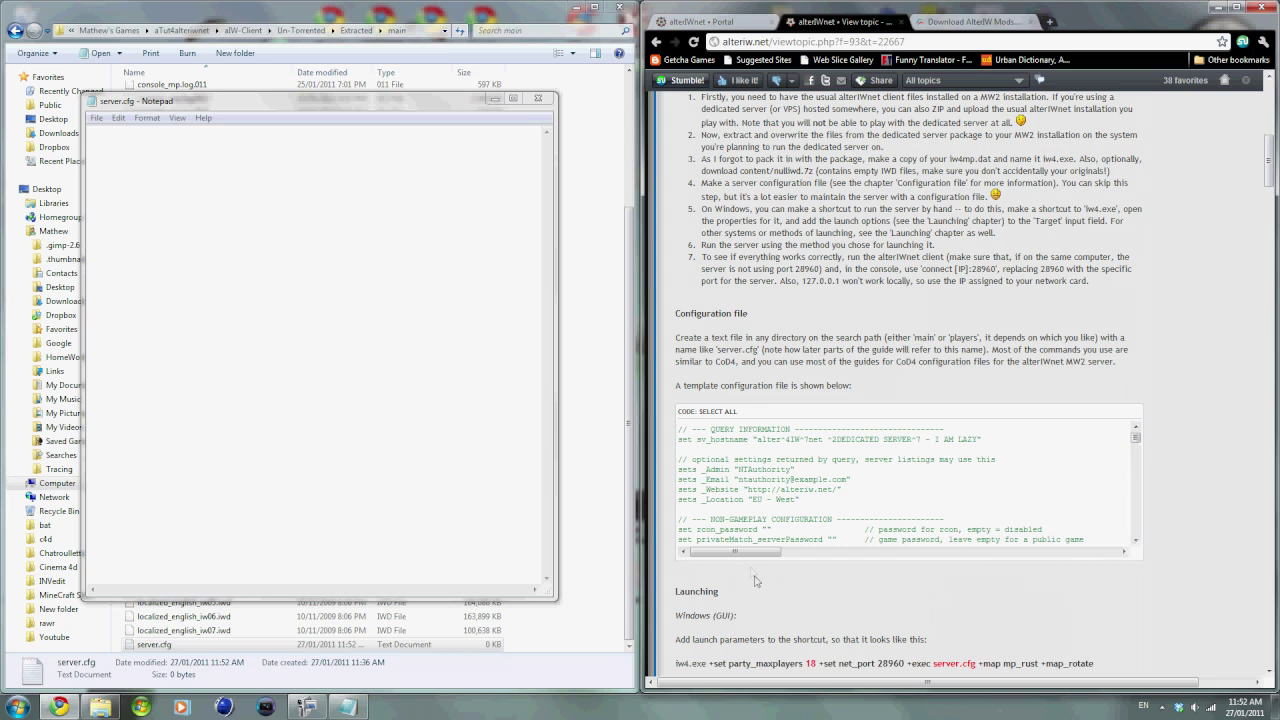
drag(680, 432, 1143, 547)
key(ctrl+c)
Paste the template configuration into server.cfg and locate the sv_maxPing line.
click(366, 354)
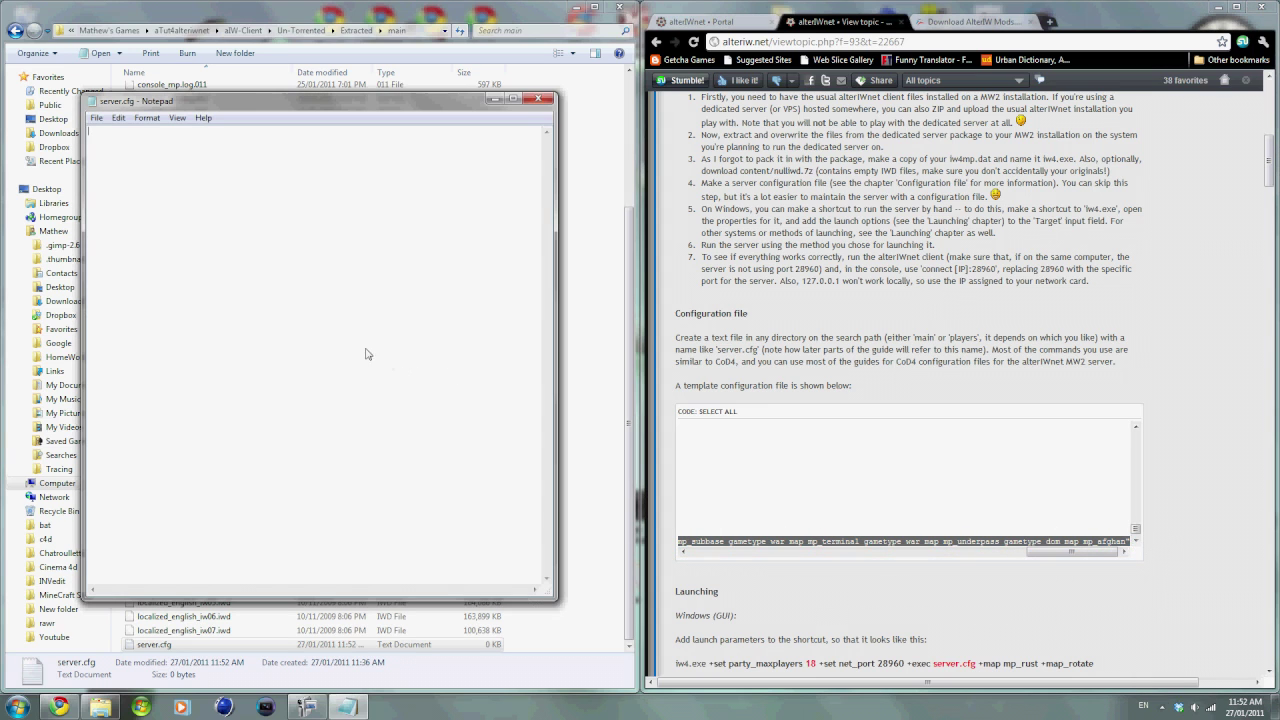
key(ctrl+v)
drag(490, 589, 140, 590)
drag(550, 430, 550, 180)
drag(88, 243, 232, 250)
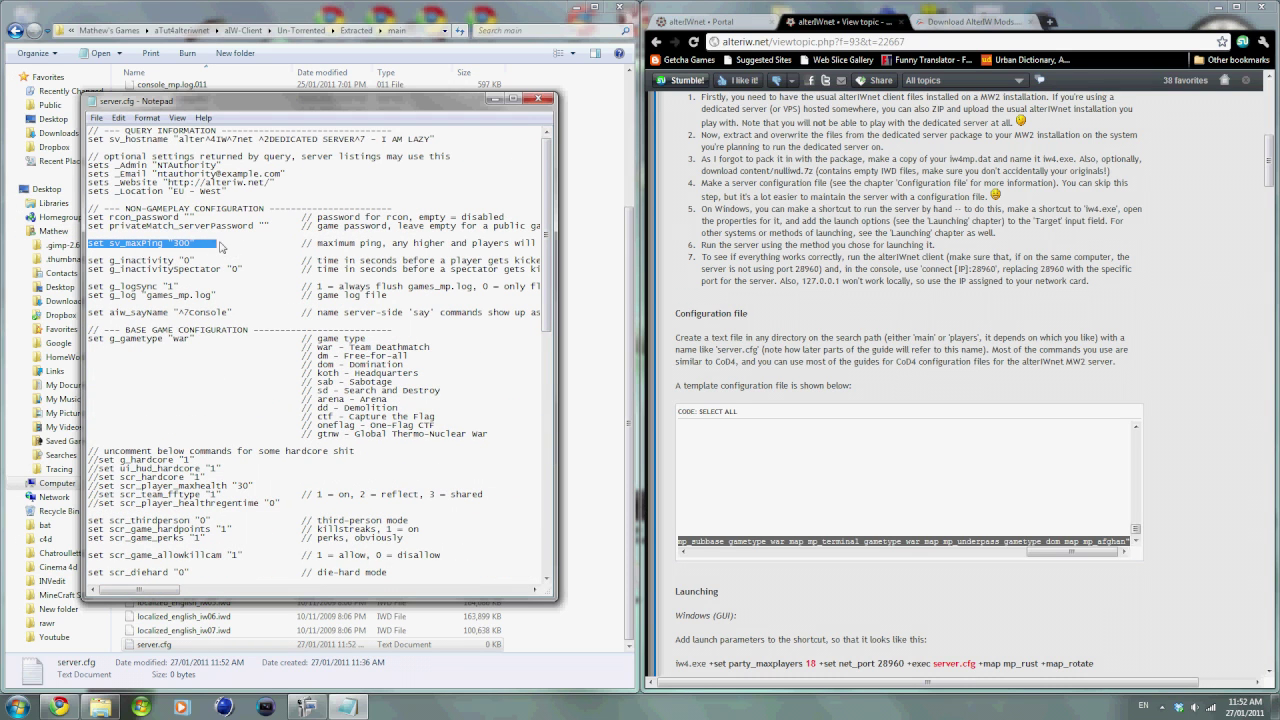
click(229, 249)
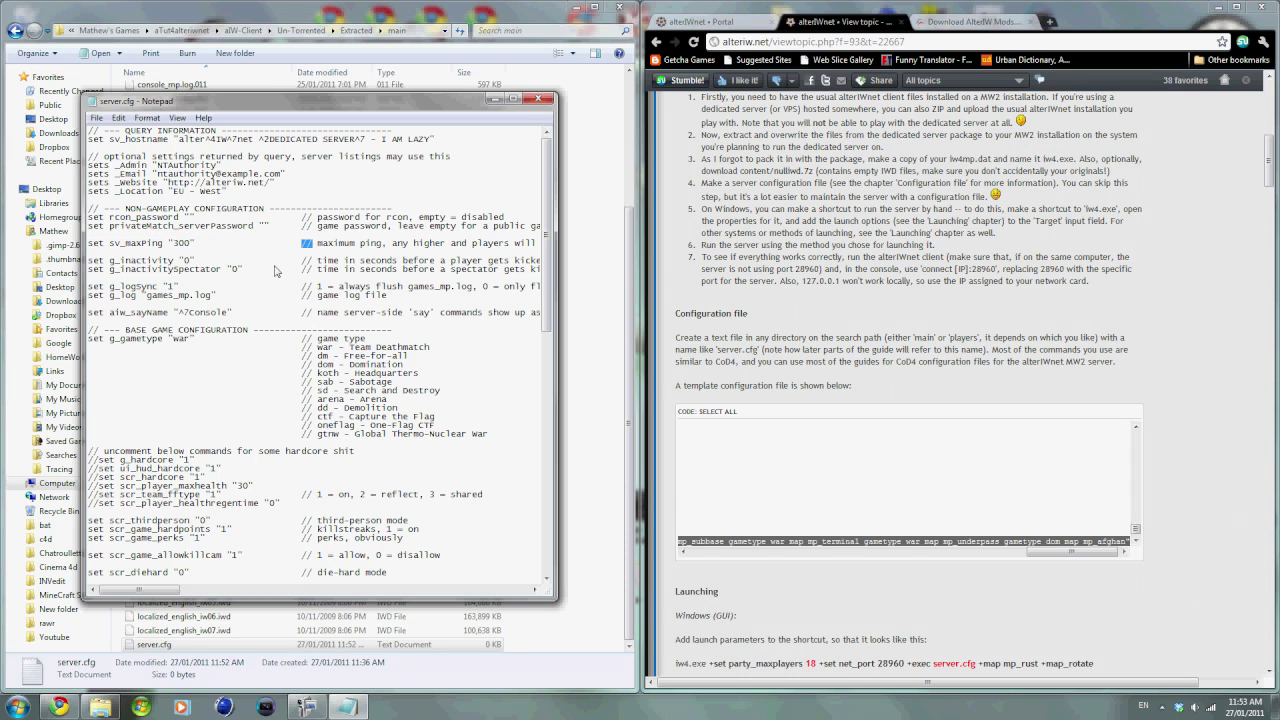
click(380, 262)
drag(320, 247, 488, 247)
click(260, 246)
Change the sv_maxPing value to 300.
right_click(203, 244)
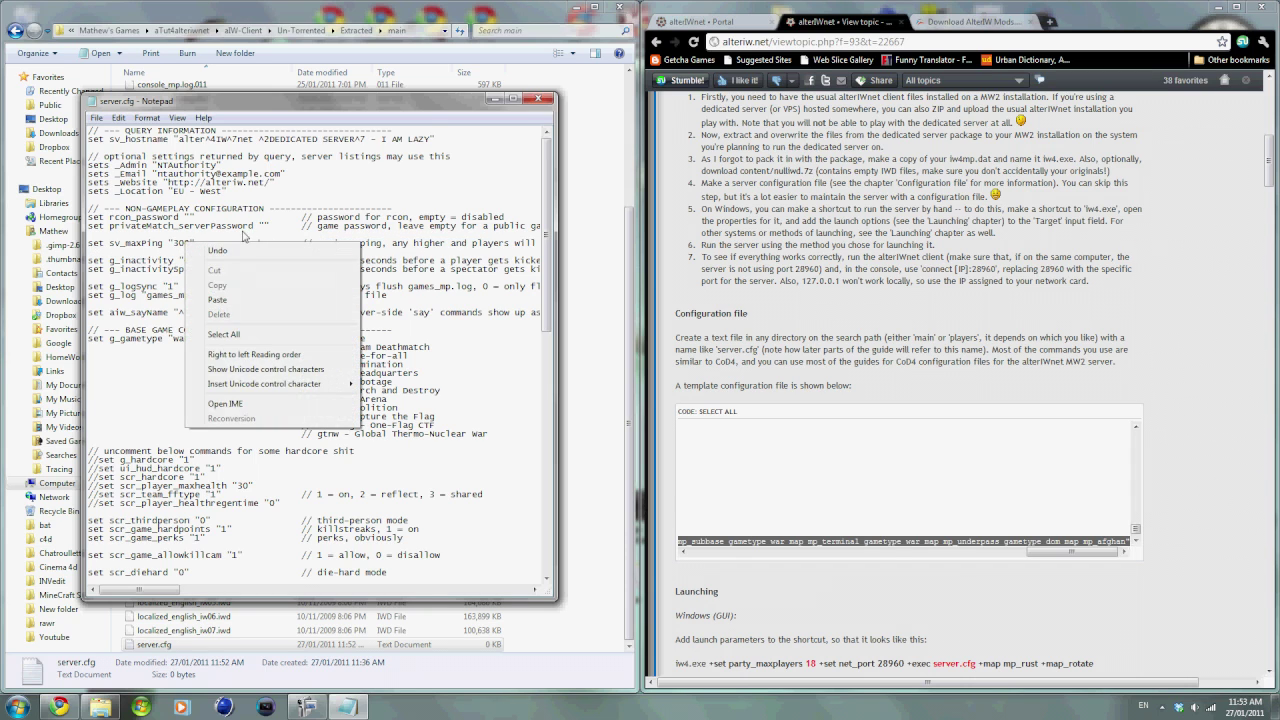
click(305, 233)
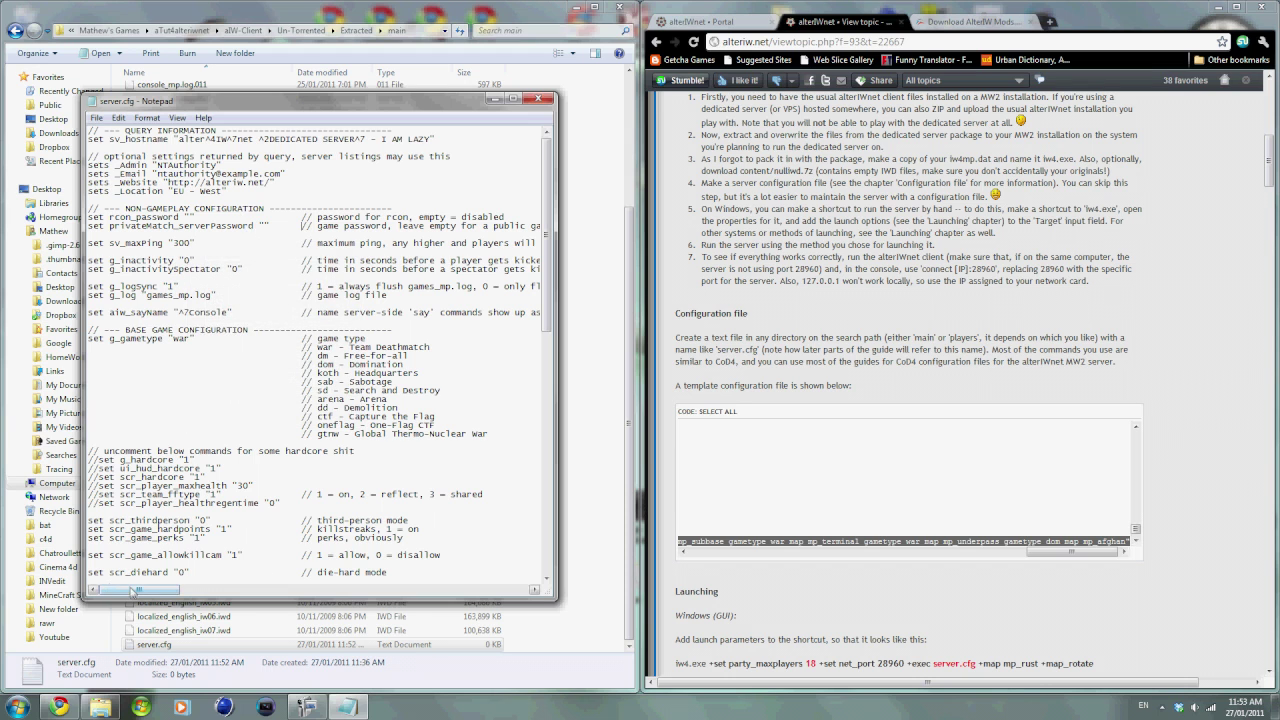
drag(130, 590, 156, 594)
drag(184, 244, 480, 249)
click(480, 249)
drag(164, 590, 128, 590)
double_click(177, 245)
text(300)
drag(172, 246, 186, 248)
Check the sv_hostname server name and close server.cfg.
drag(180, 144, 436, 142)
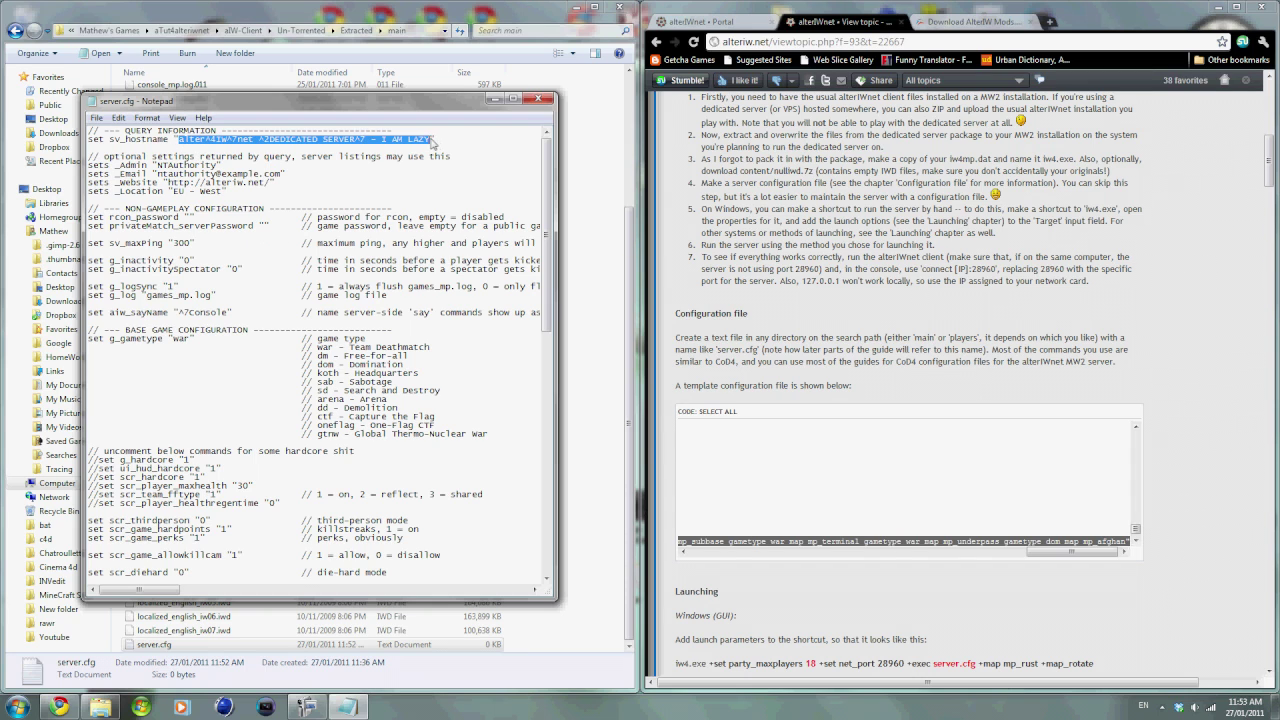
click(519, 142)
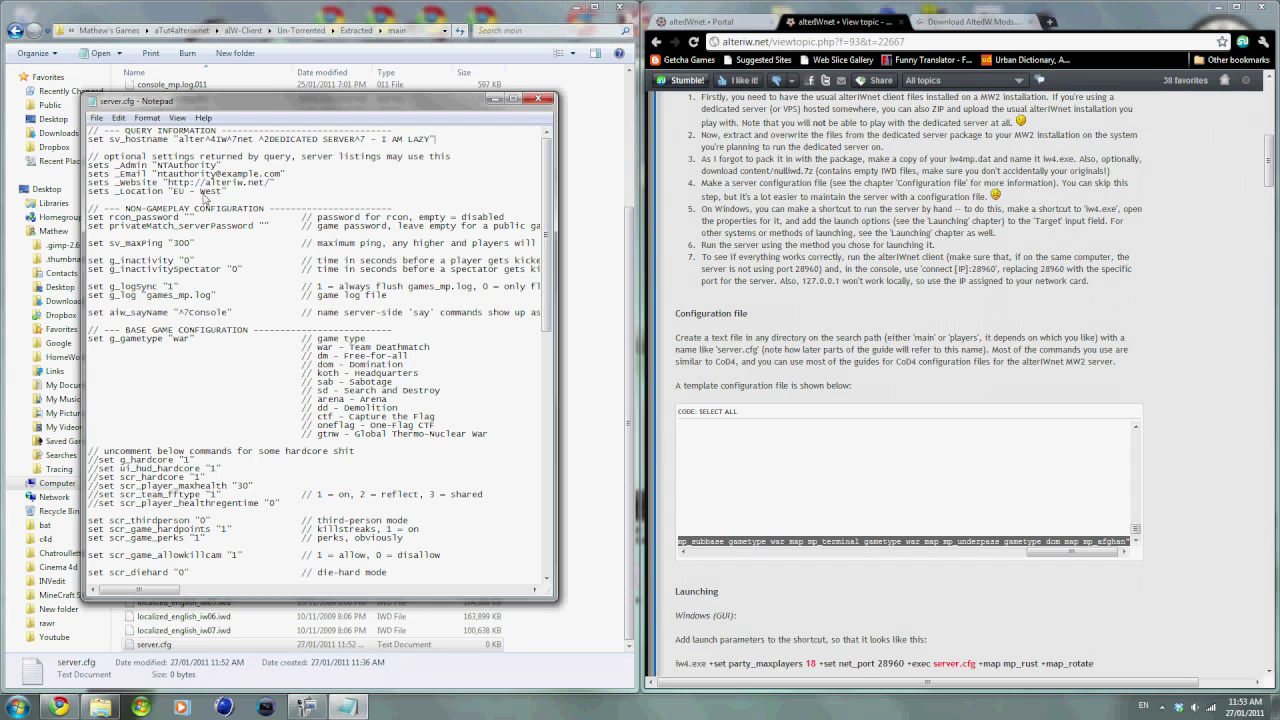
scroll(205, 198, down, 20)
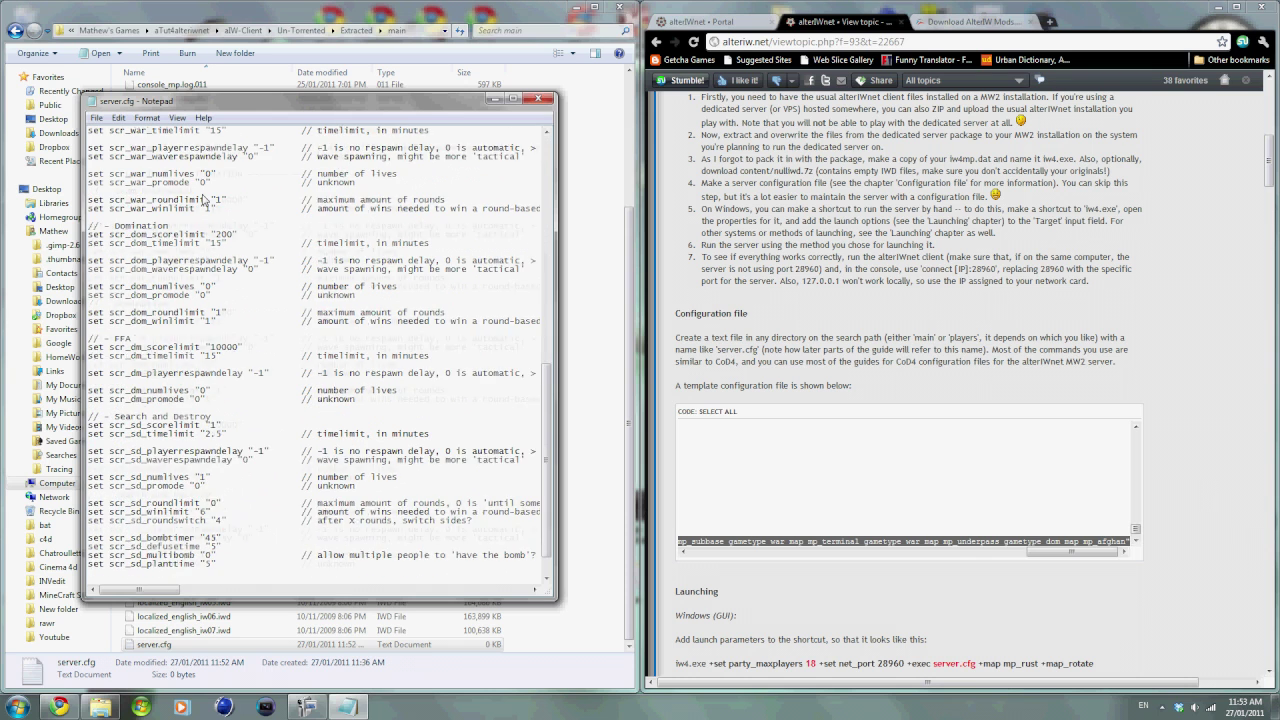
scroll(268, 127, up, 20)
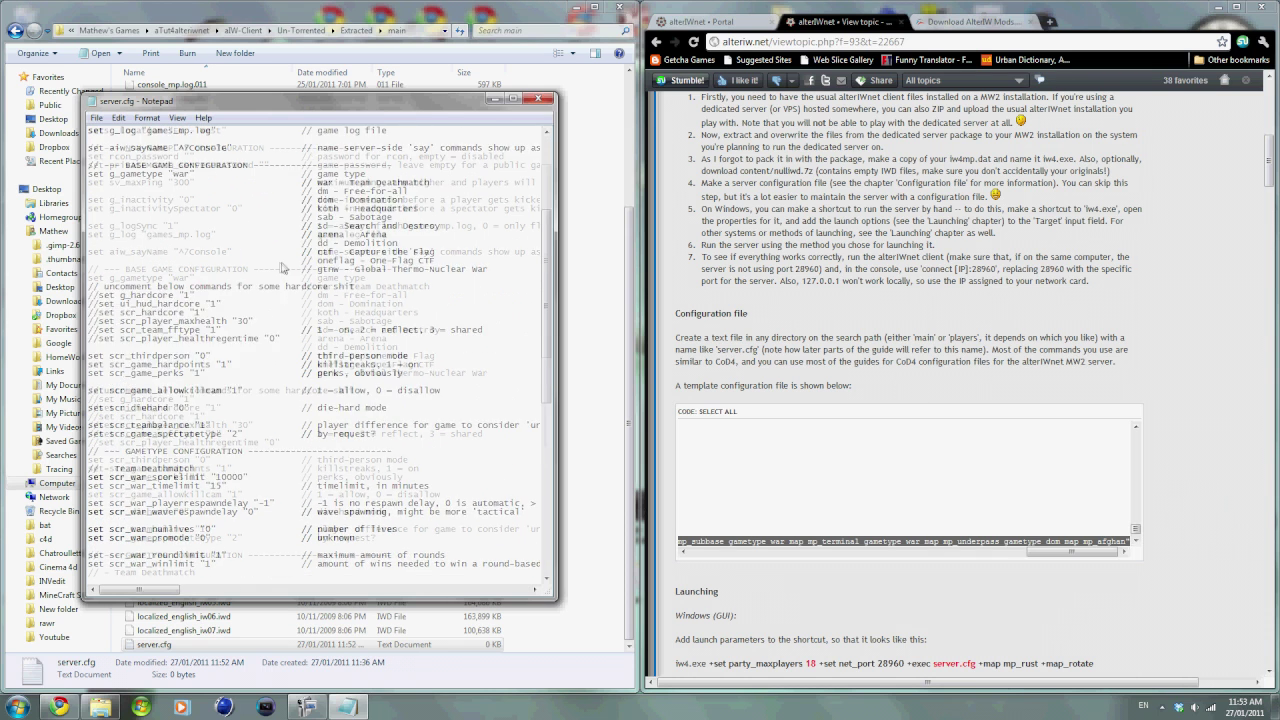
click(532, 103)
Save the changes to server.cfg in the main folder.
click(598, 366)
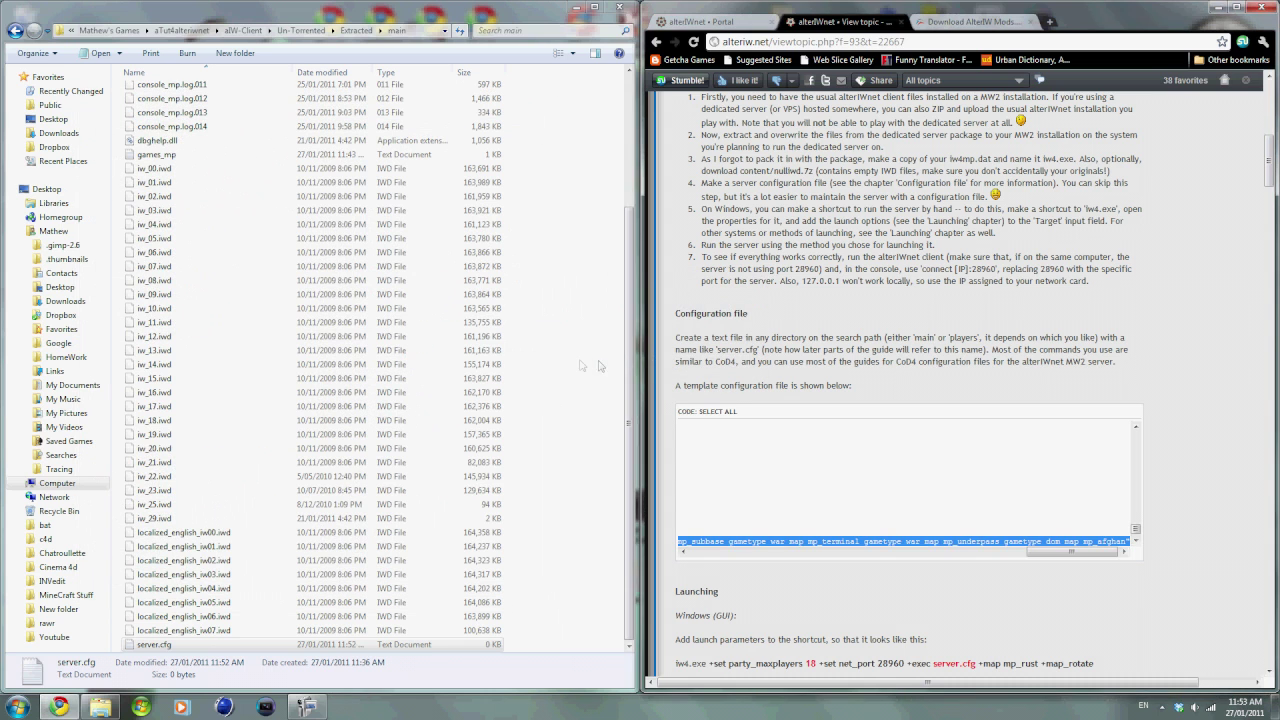
click(598, 366)
scroll(556, 350, up, 5)
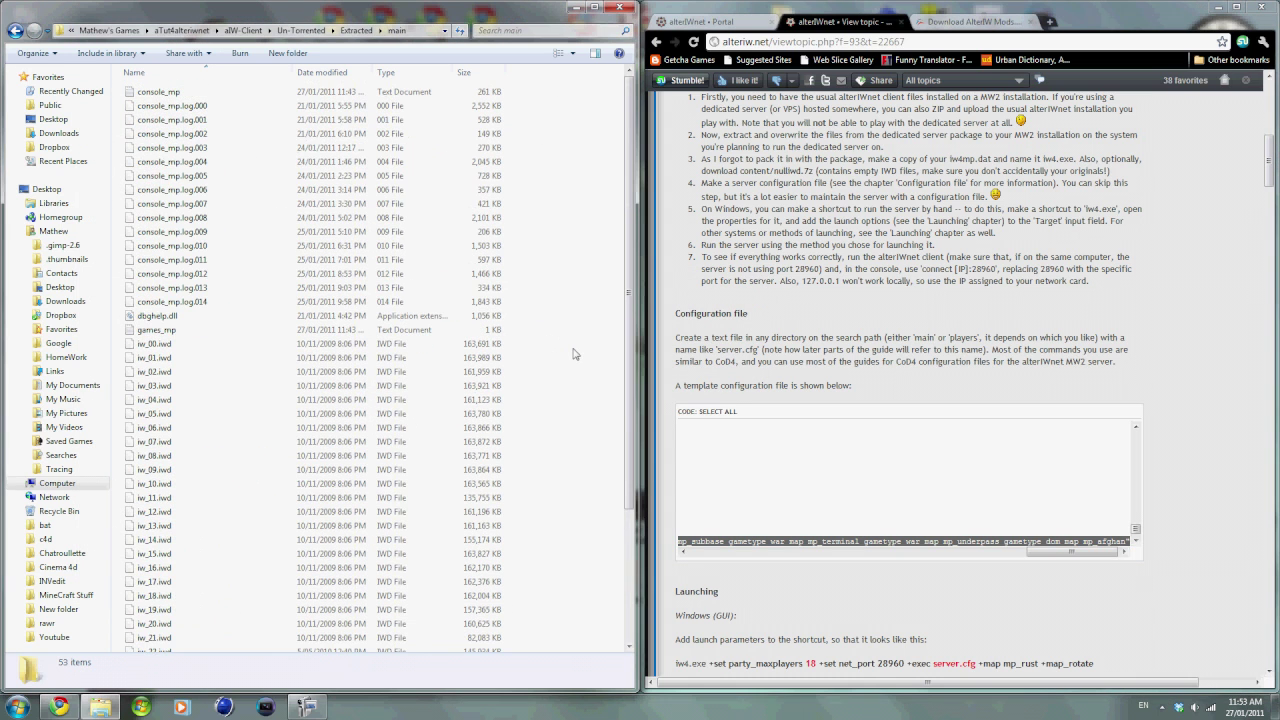
scroll(575, 354, down, 5)
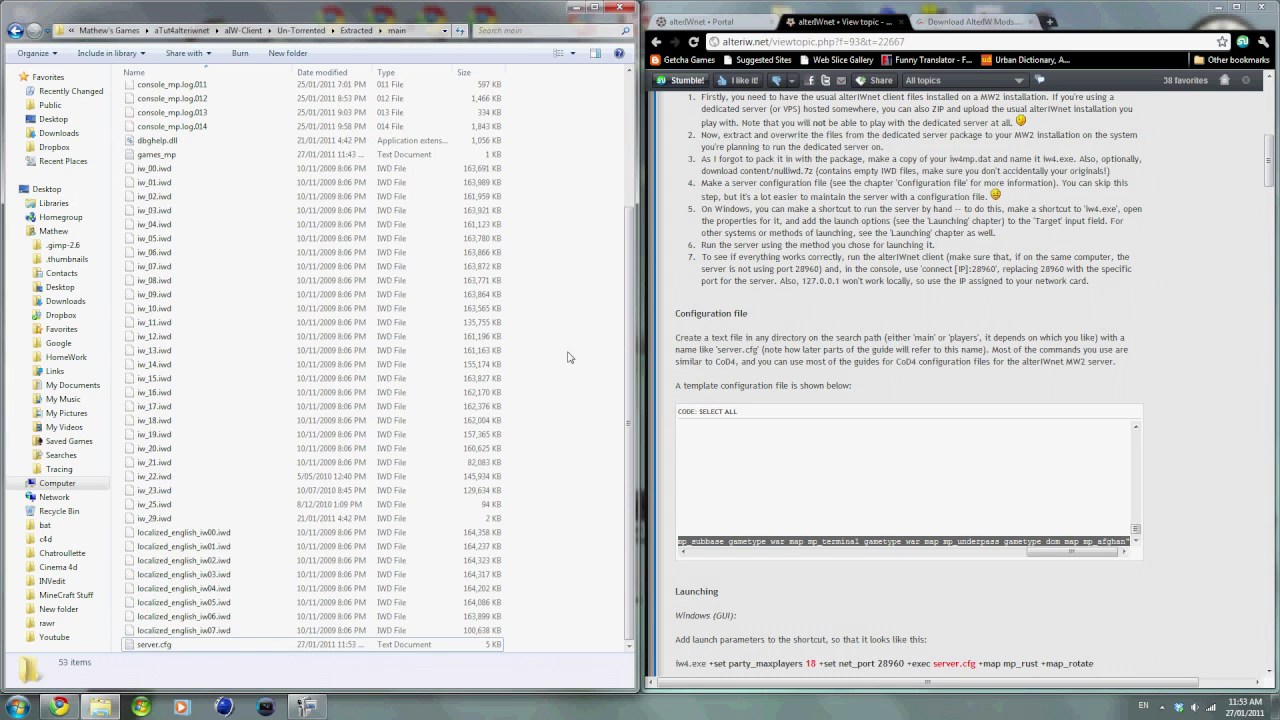
Return to the Extracted folder and bring up the options for the iw4 application.
key(BackSpace)
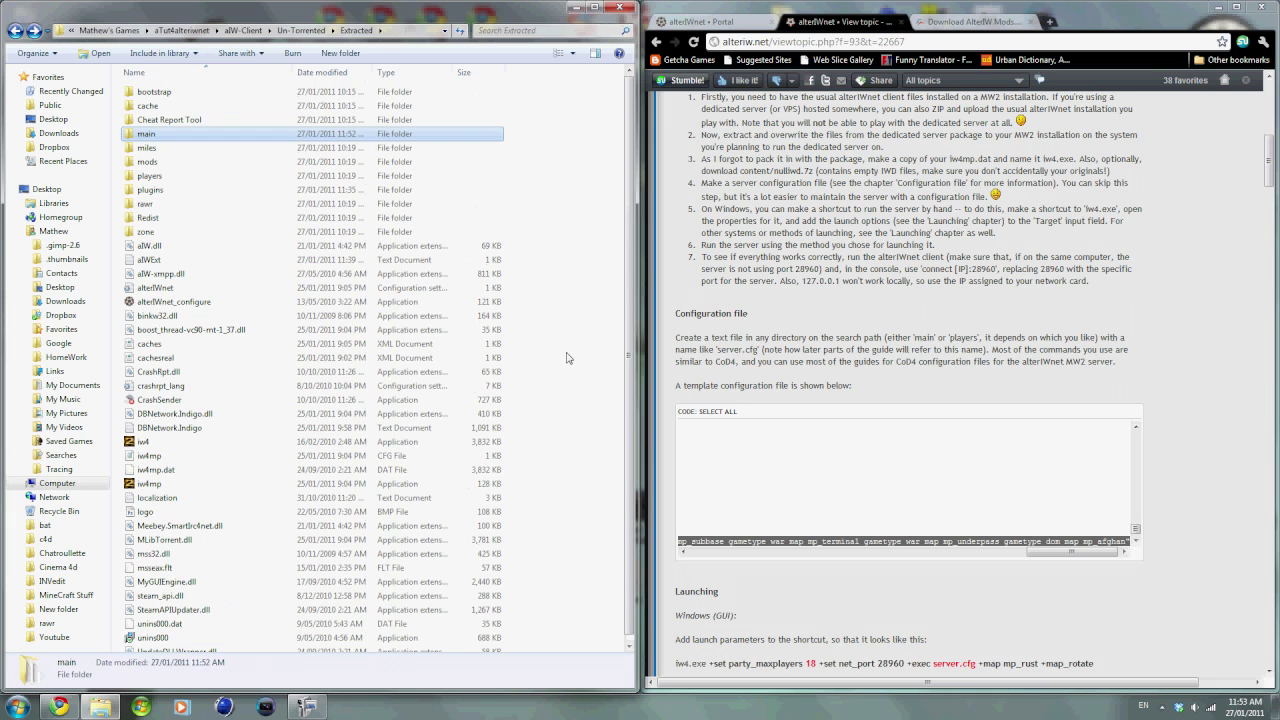
double_click(146, 133)
scroll(193, 212, down, 3)
scroll(193, 212, down, 2)
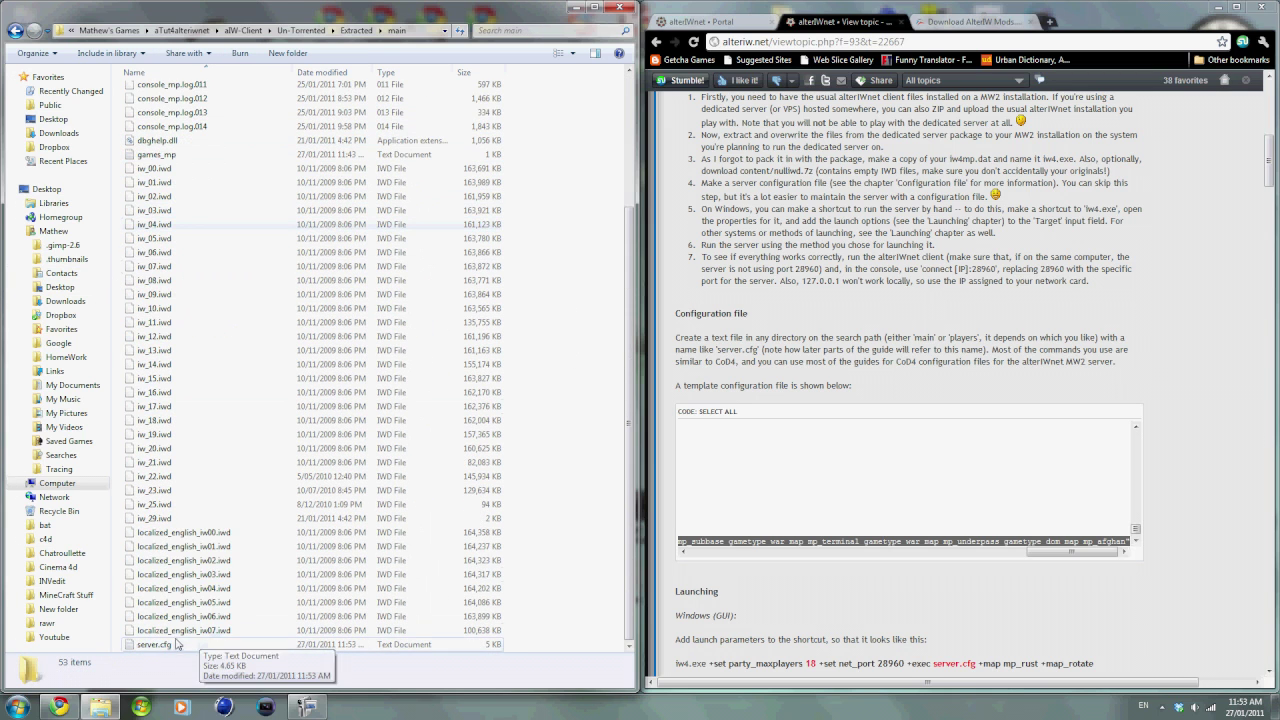
key(BackSpace)
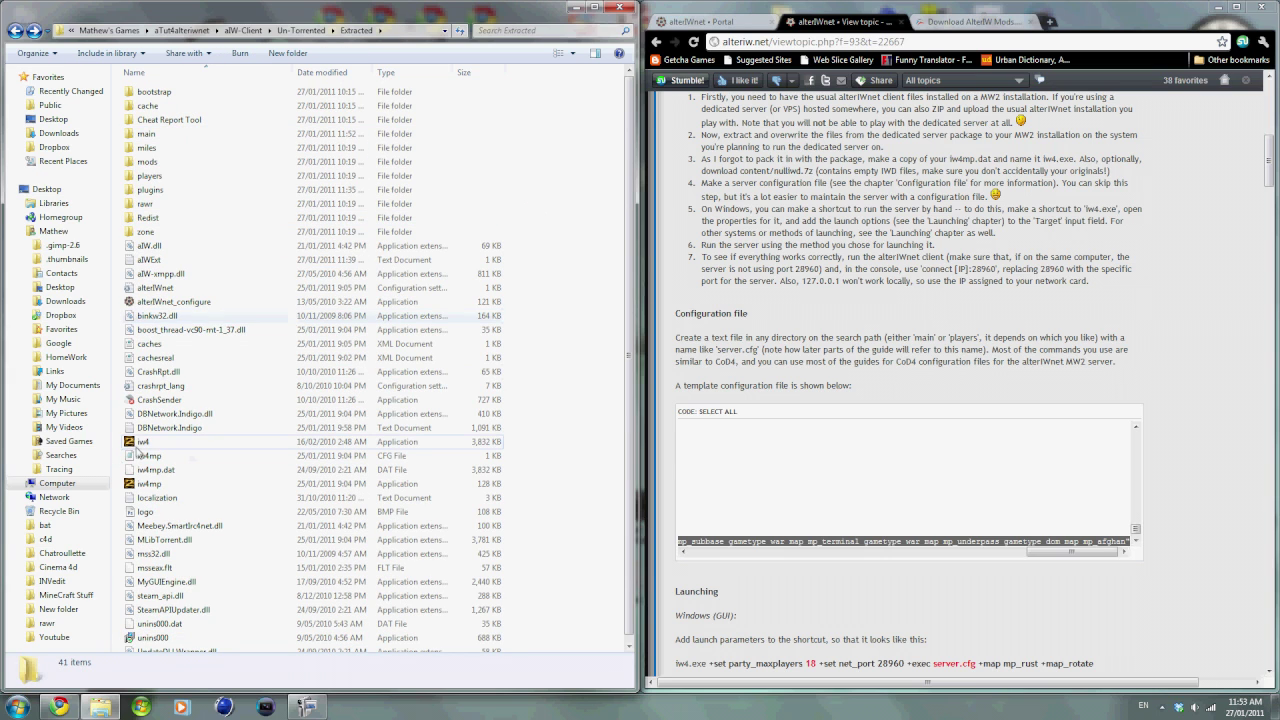
click(144, 445)
right_click(145, 447)
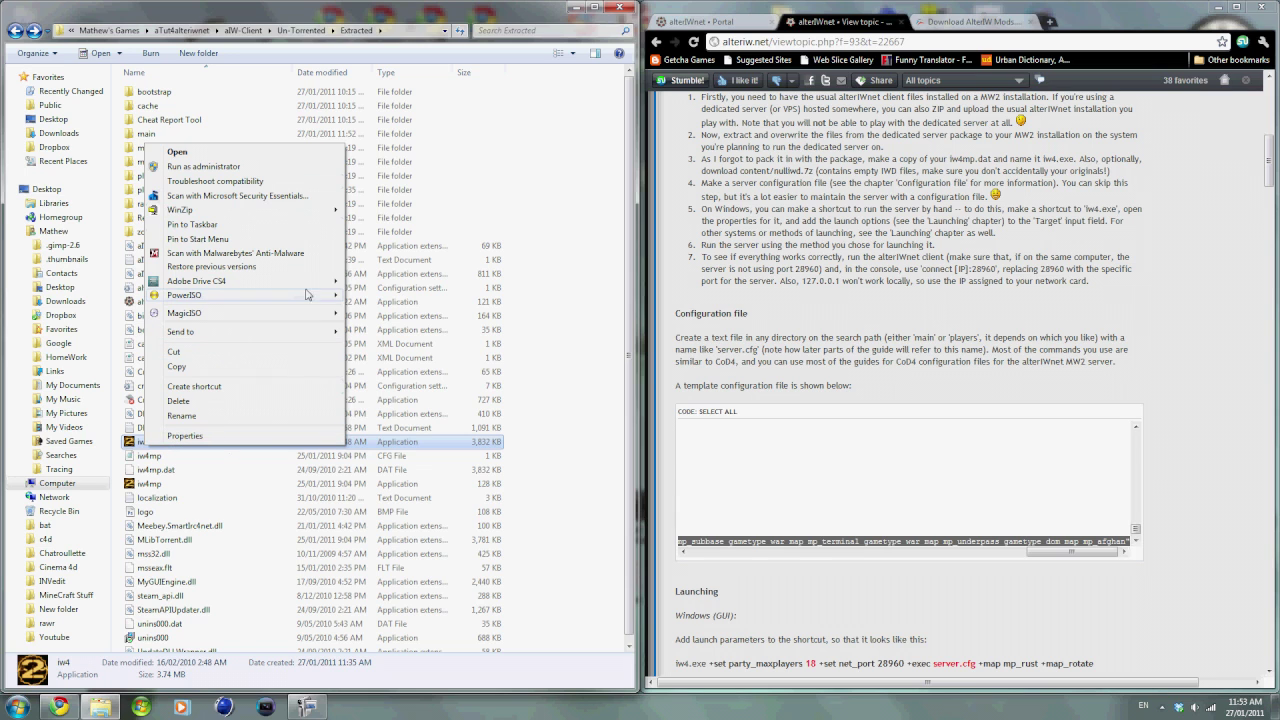
Send iw4 to the desktop as a shortcut.
mouse_move(303, 333)
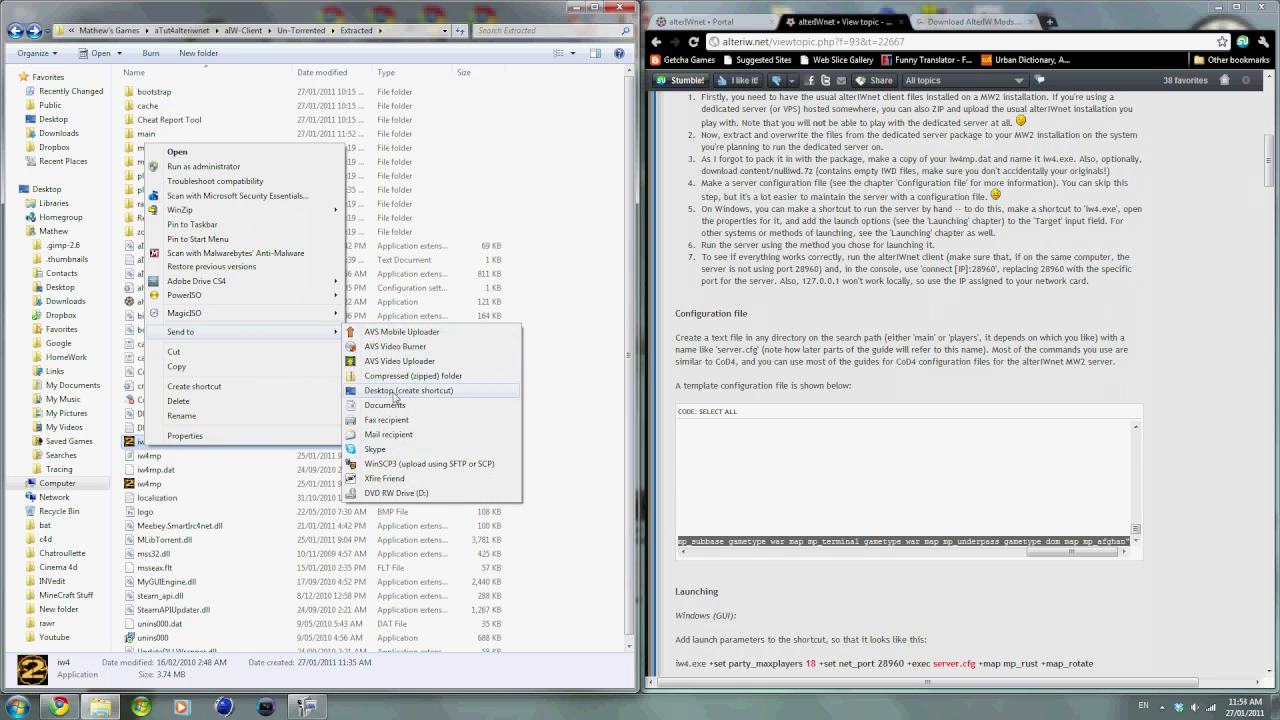
click(394, 396)
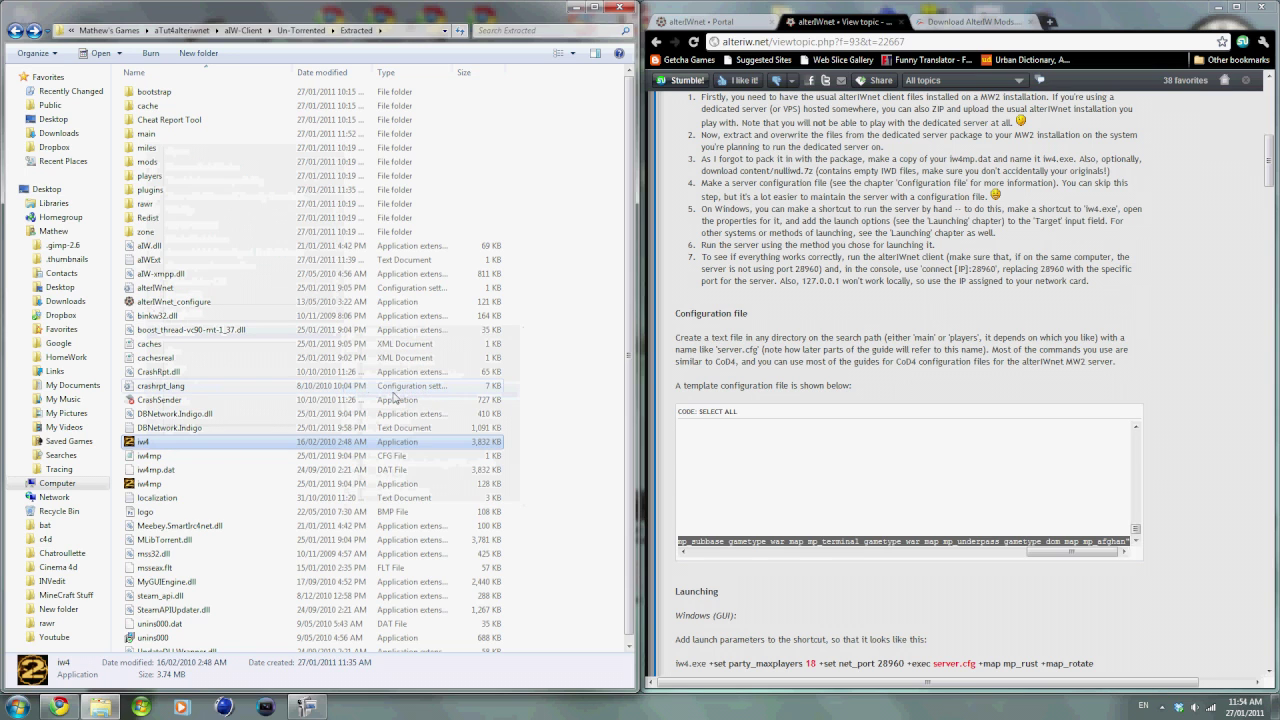
click(555, 340)
Review the guide's iw4.exe launch parameters in Chrome.
click(938, 350)
scroll(690, 345, down, 3)
scroll(682, 343, down, 1)
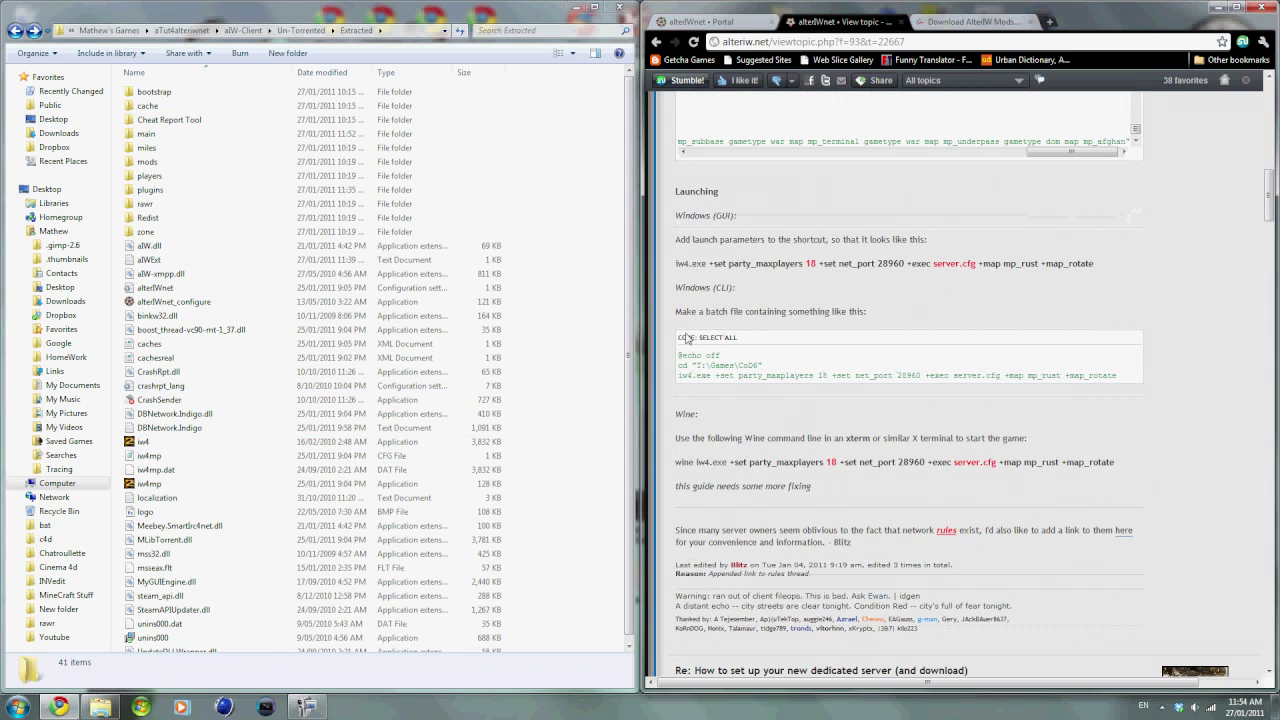
drag(711, 268, 1104, 270)
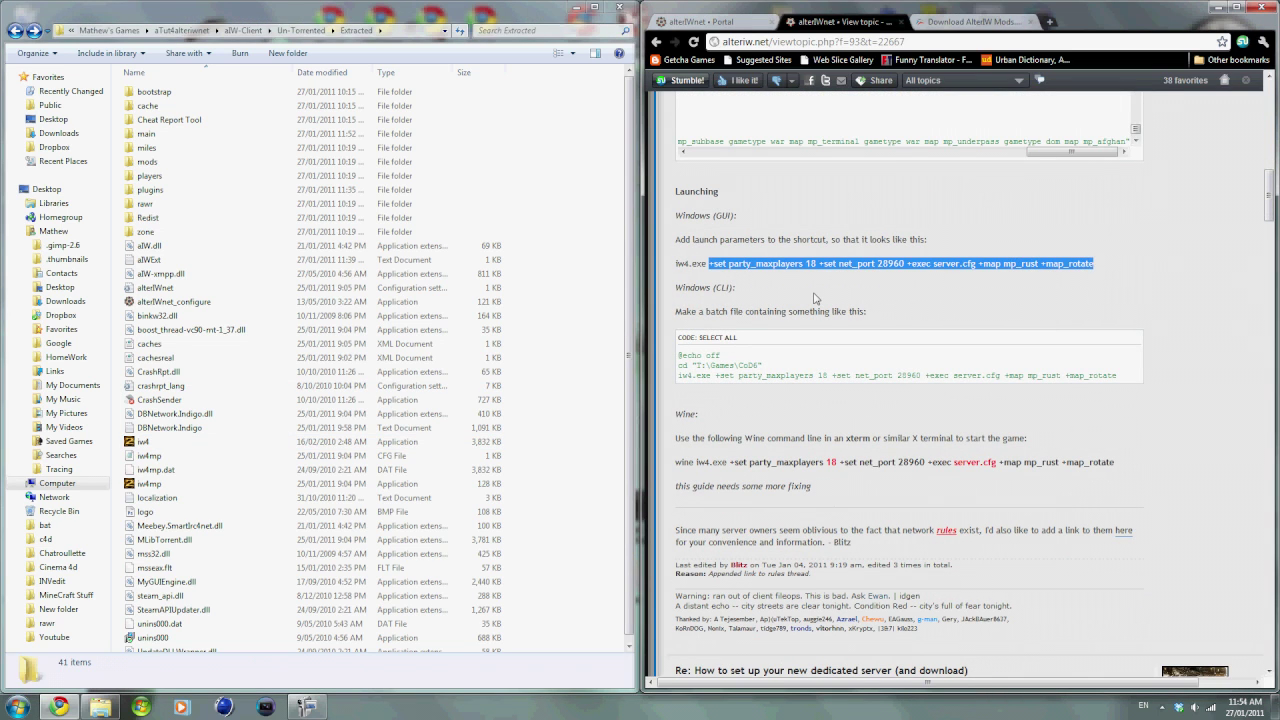
click(931, 300)
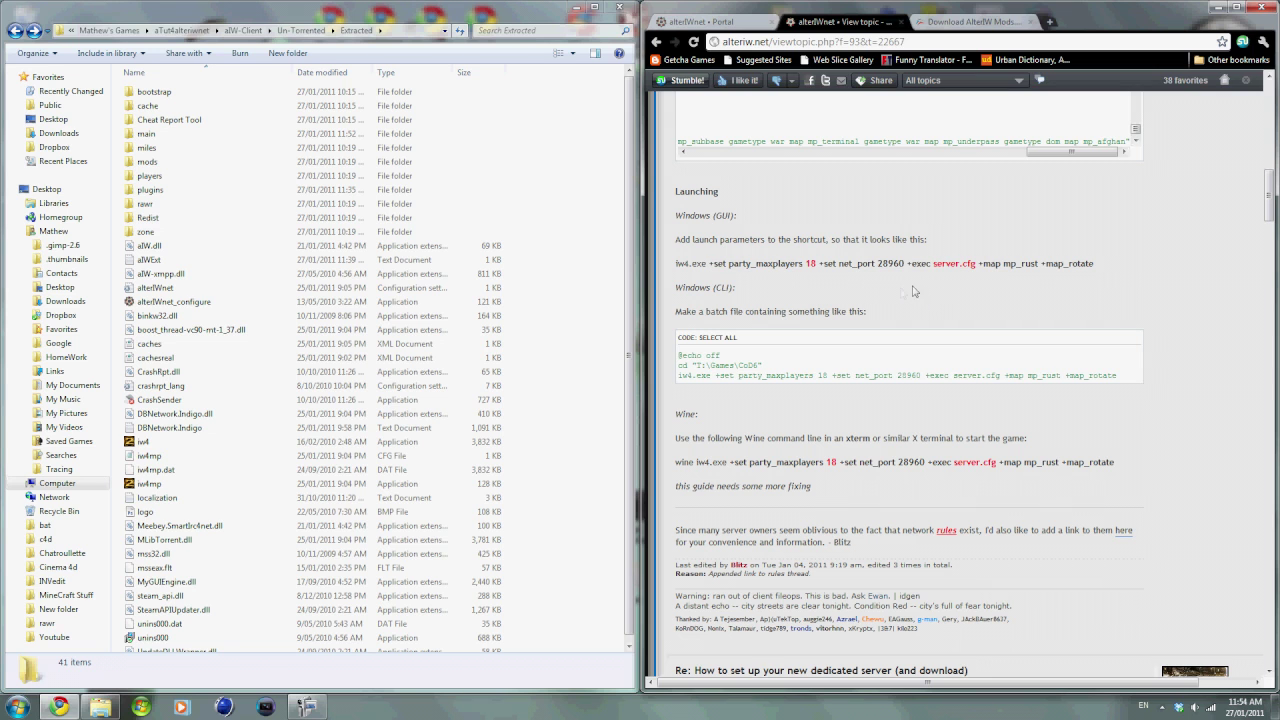
Minimize the browser and file windows, centre the new iw4 shortcut and delete the older duplicate.
click(1218, 8)
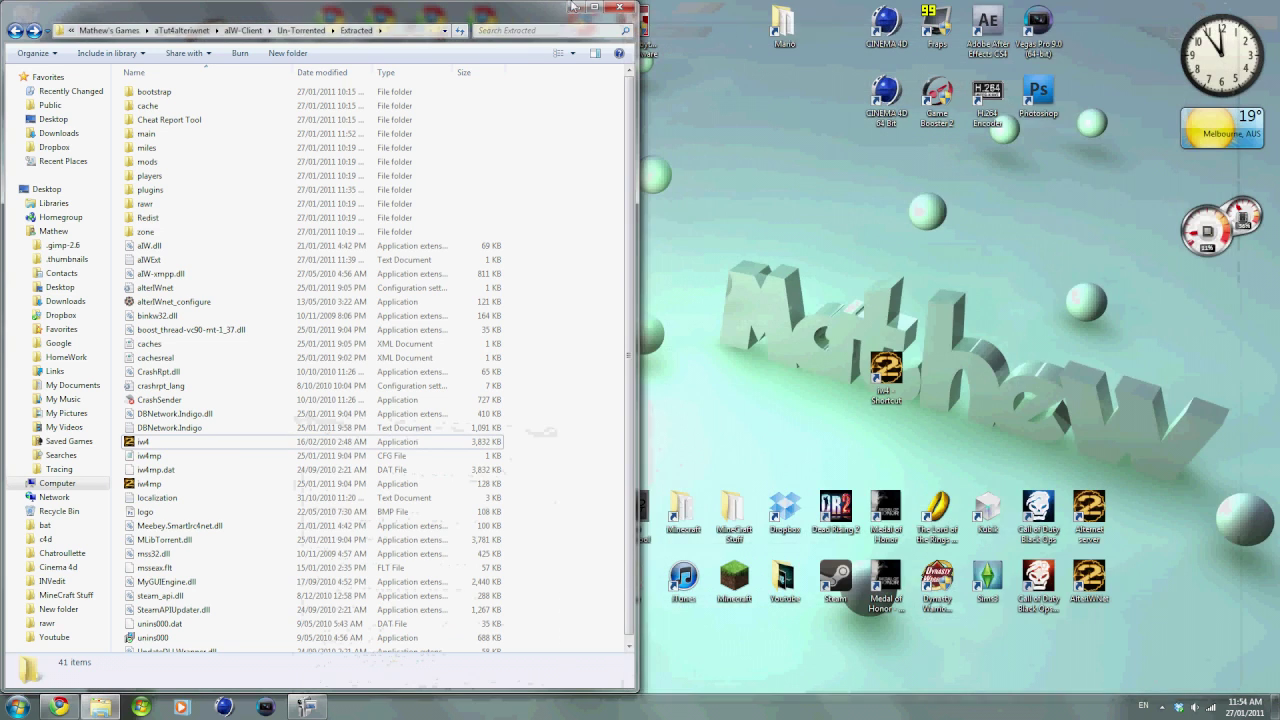
click(574, 7)
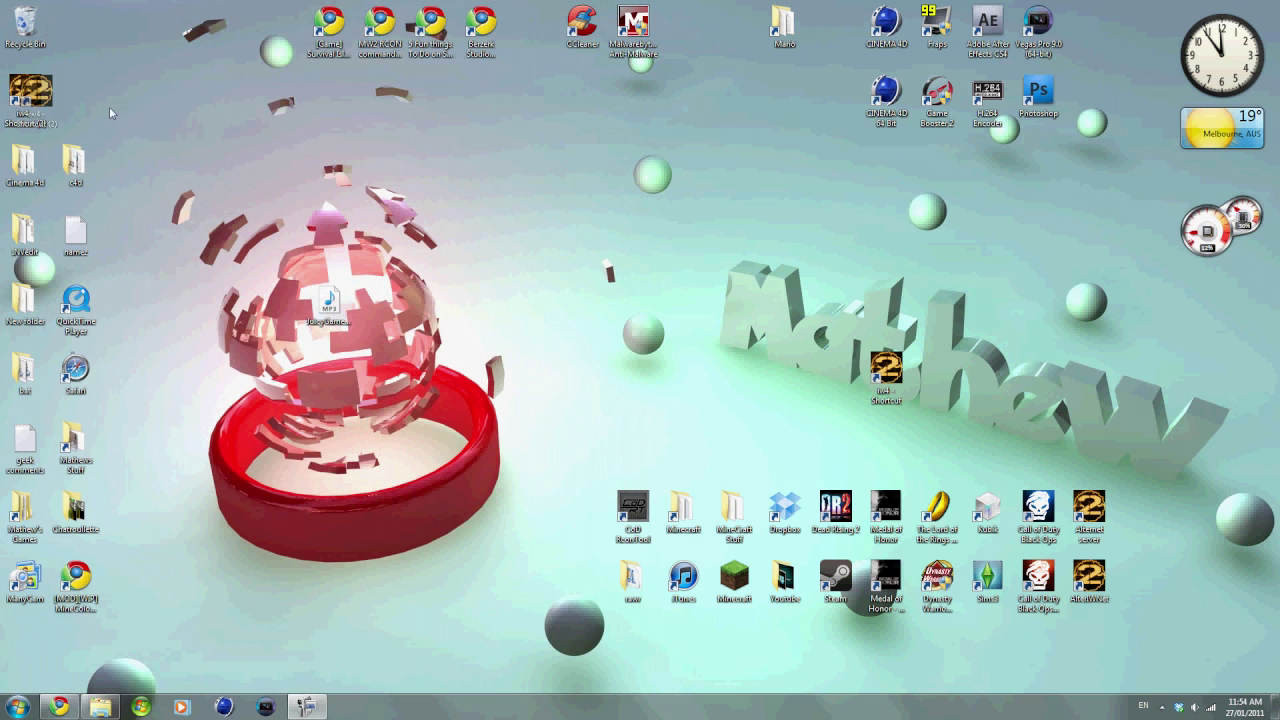
drag(30, 90, 734, 365)
drag(885, 368, 28, 30)
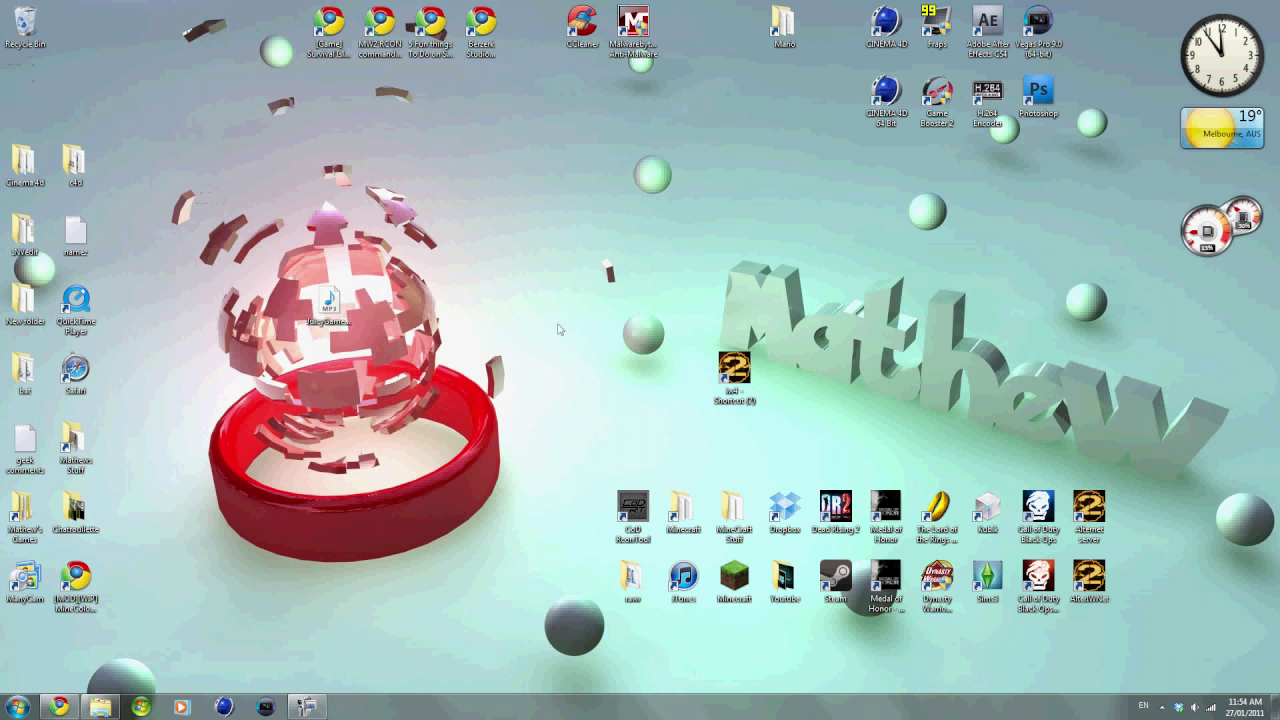
Rename the new iw4 desktop shortcut to 'server'.
click(752, 400)
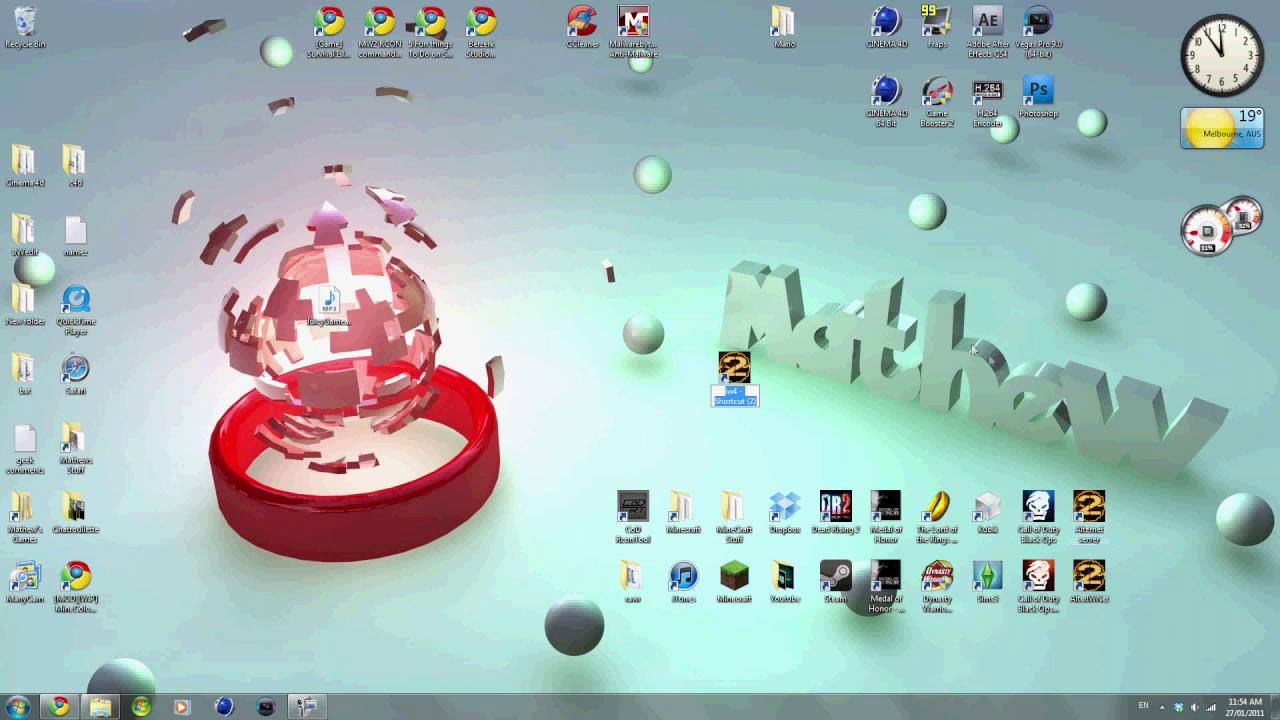
text(steve)
key(Return)
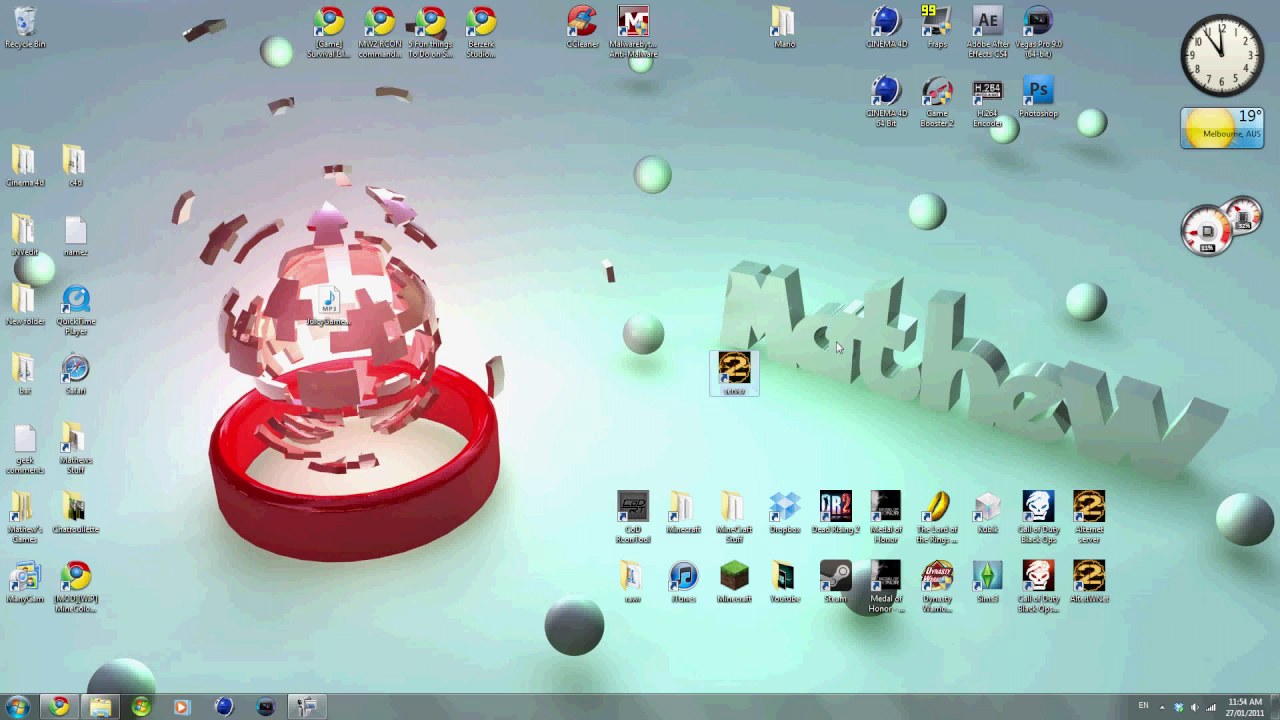
right_click(722, 340)
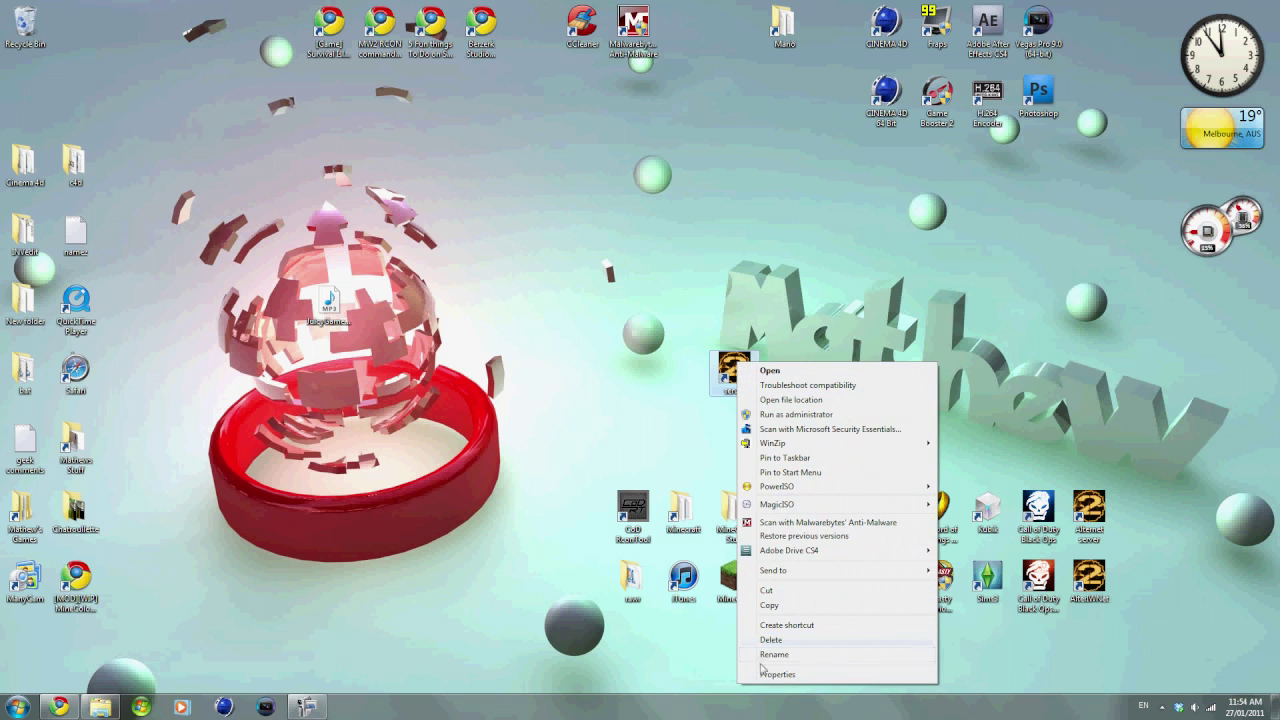
Append +exec server.cfg +map mp_rust +map_rotate after iw4.exe in the shortcut's Target.
click(780, 674)
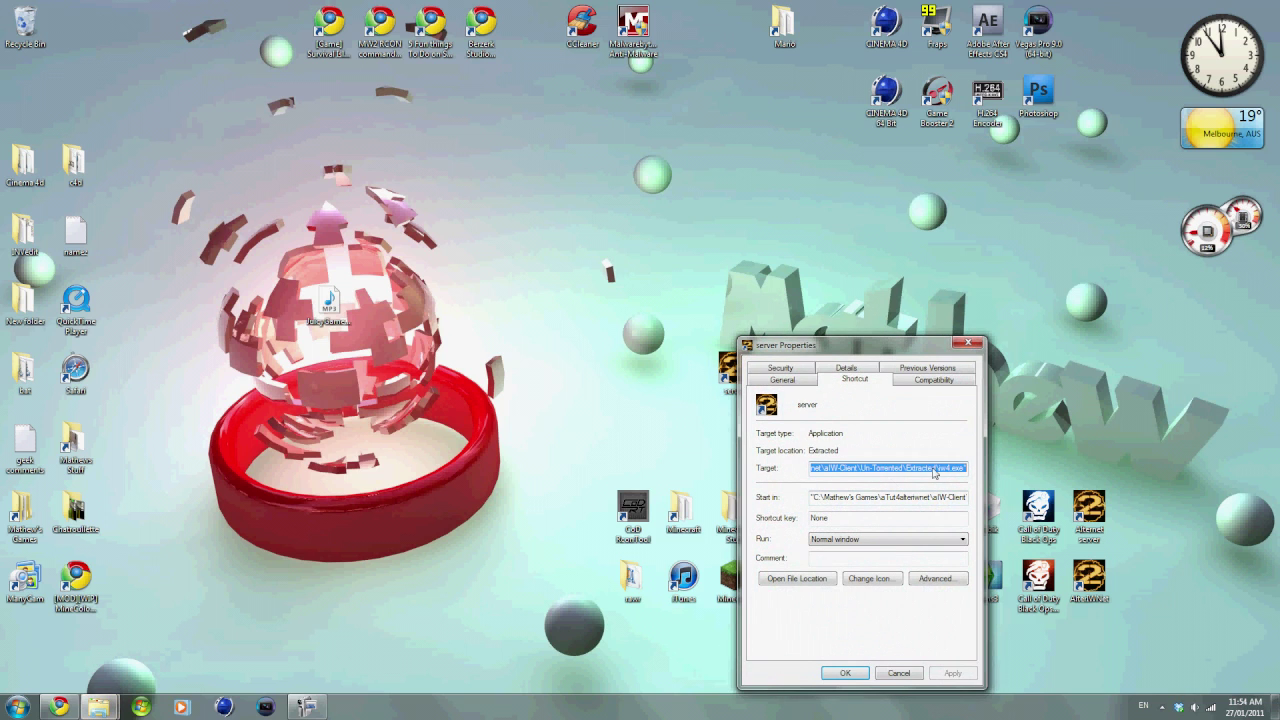
click(840, 470)
drag(872, 476, 760, 474)
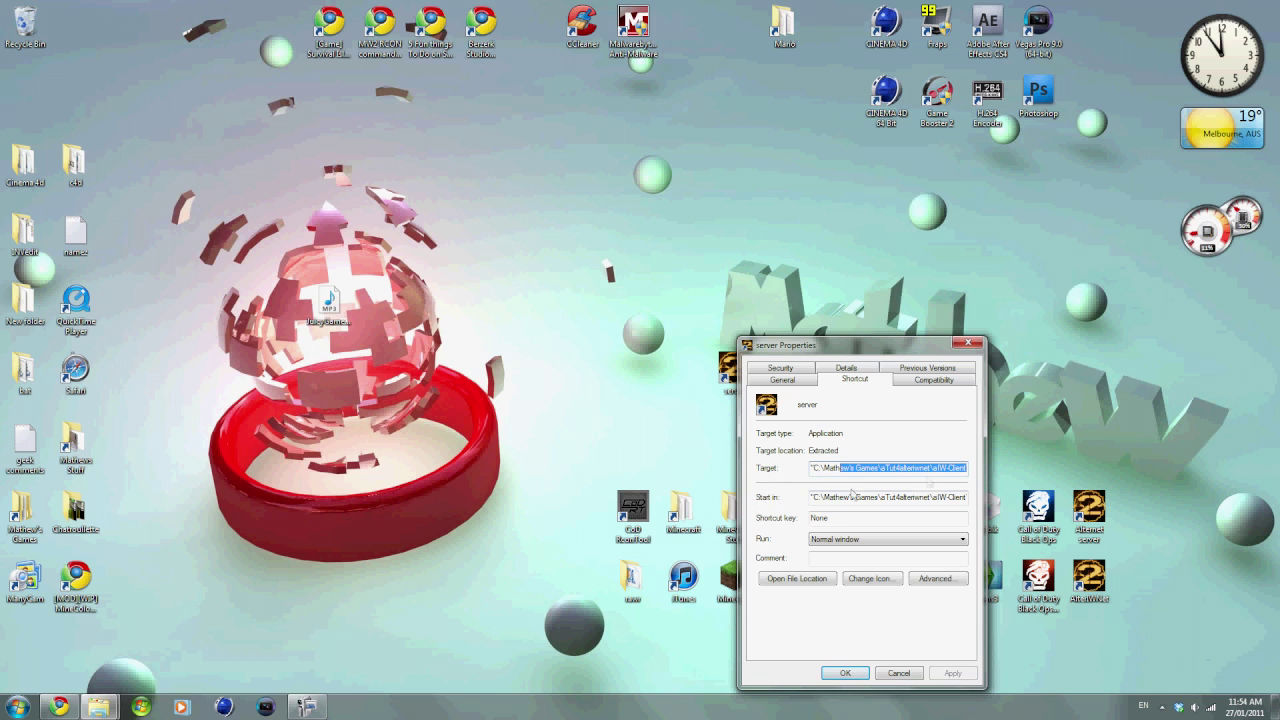
drag(928, 470, 986, 474)
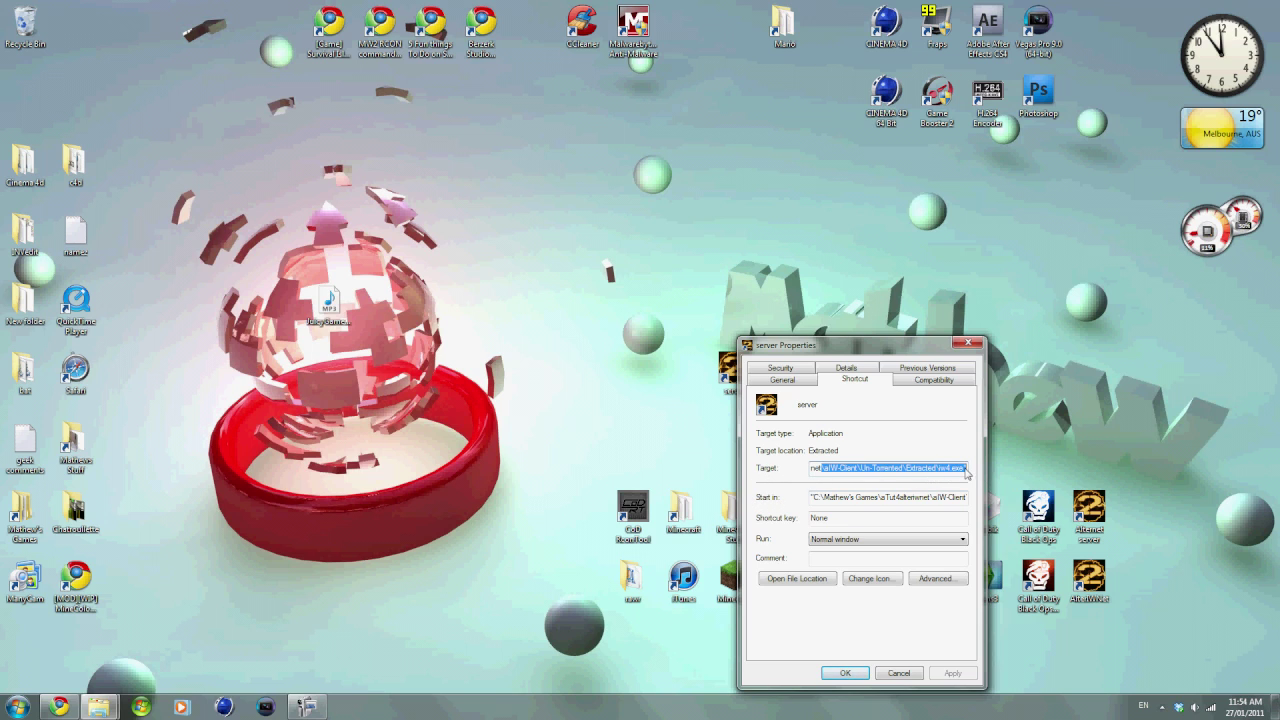
click(967, 472)
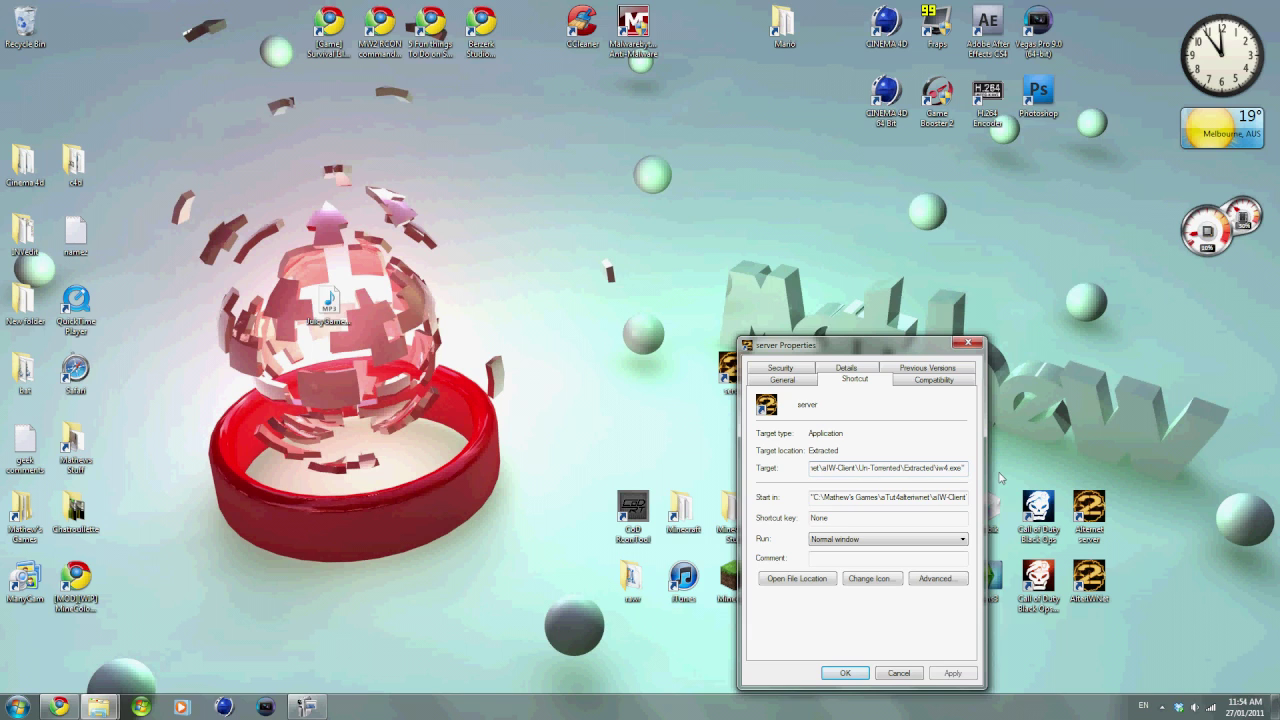
text(******)
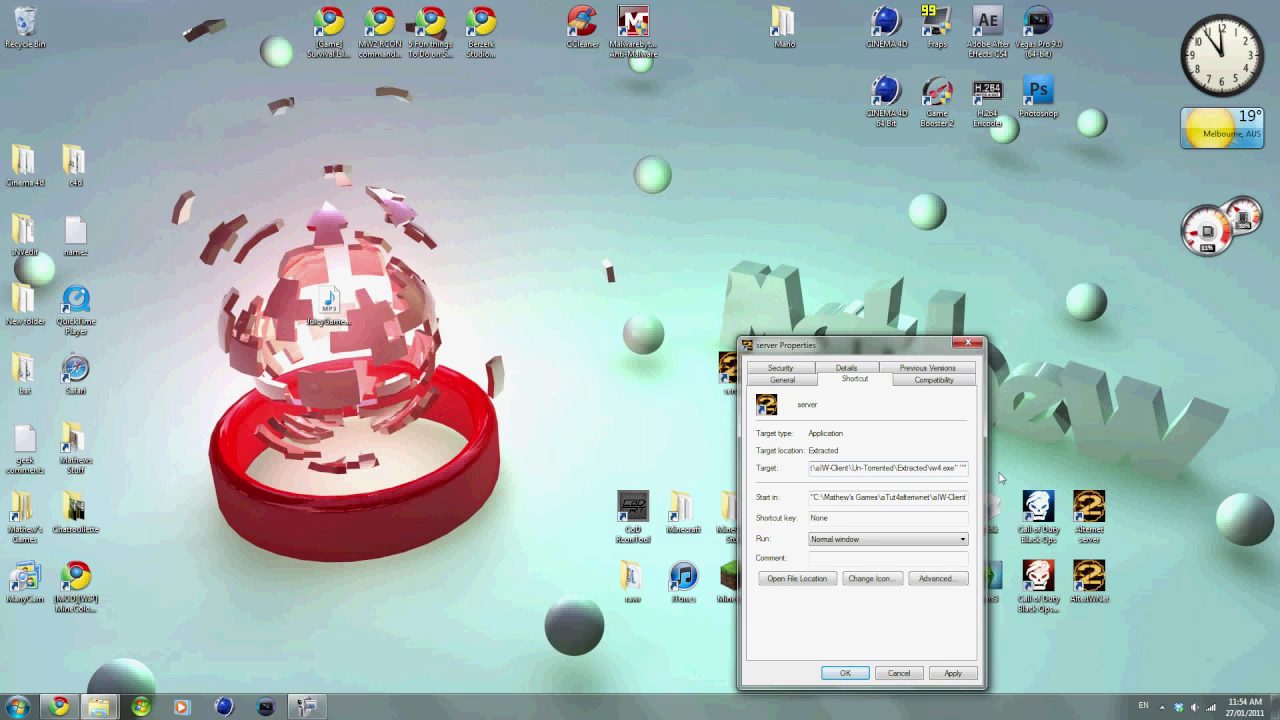
key(BackSpace)
key(BackSpace)
key(BackSpace)
key(BackSpace)
key(BackSpace)
key(BackSpace)
key(ctrl+v)
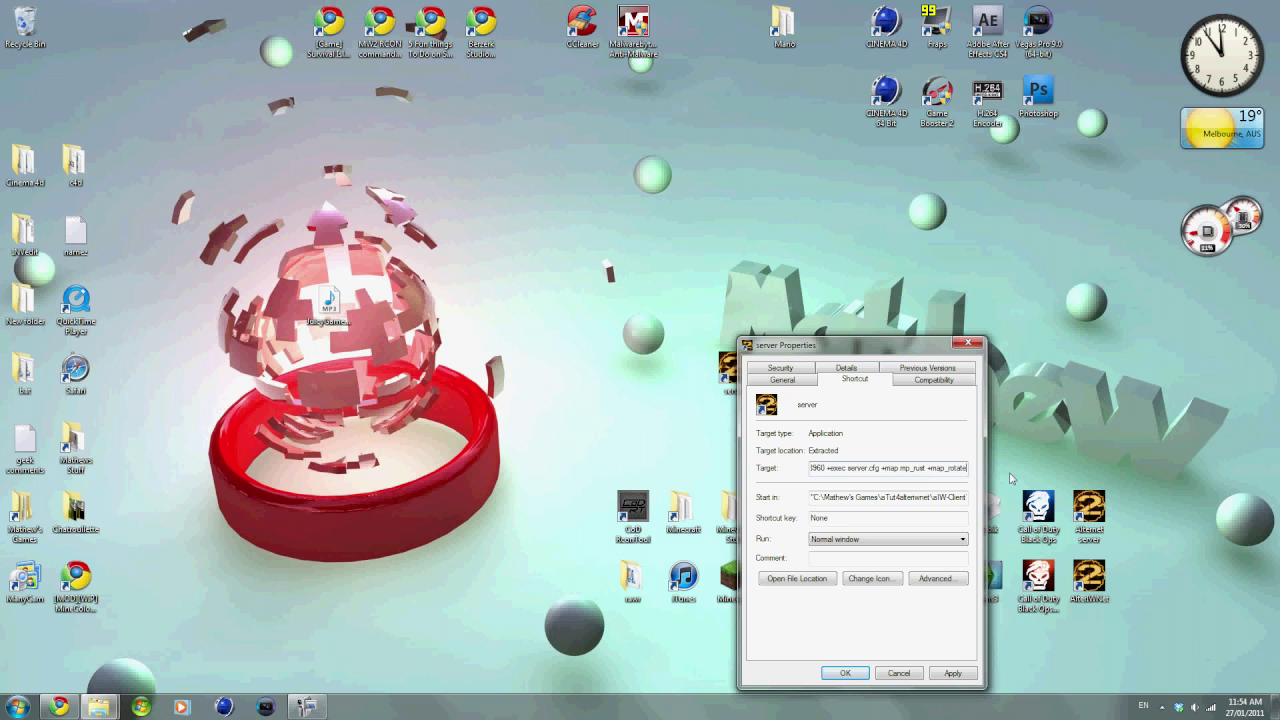
Save the new target with OK and move the server shortcut left on the desktop.
drag(868, 468, 951, 470)
click(935, 474)
click(845, 673)
drag(663, 378, 568, 368)
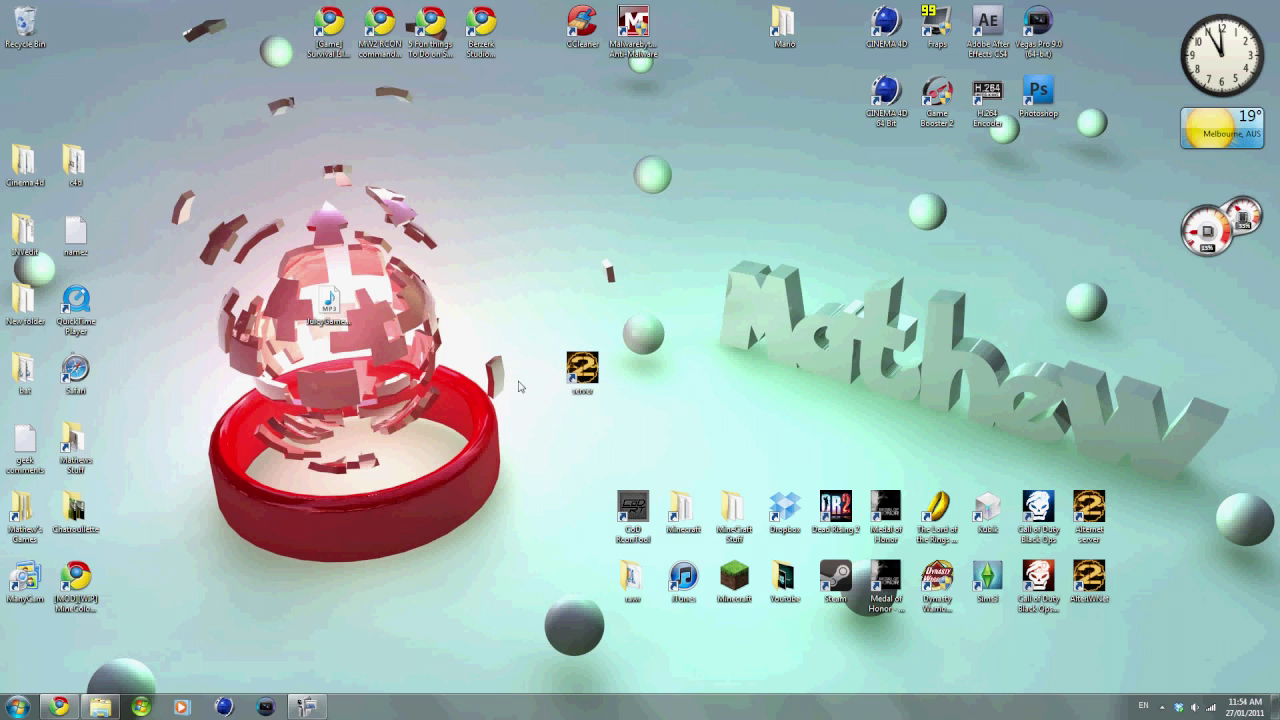
Launch the server shortcut, allow iw4.exe to run, and highlight the console's external IP and port.
double_click(582, 368)
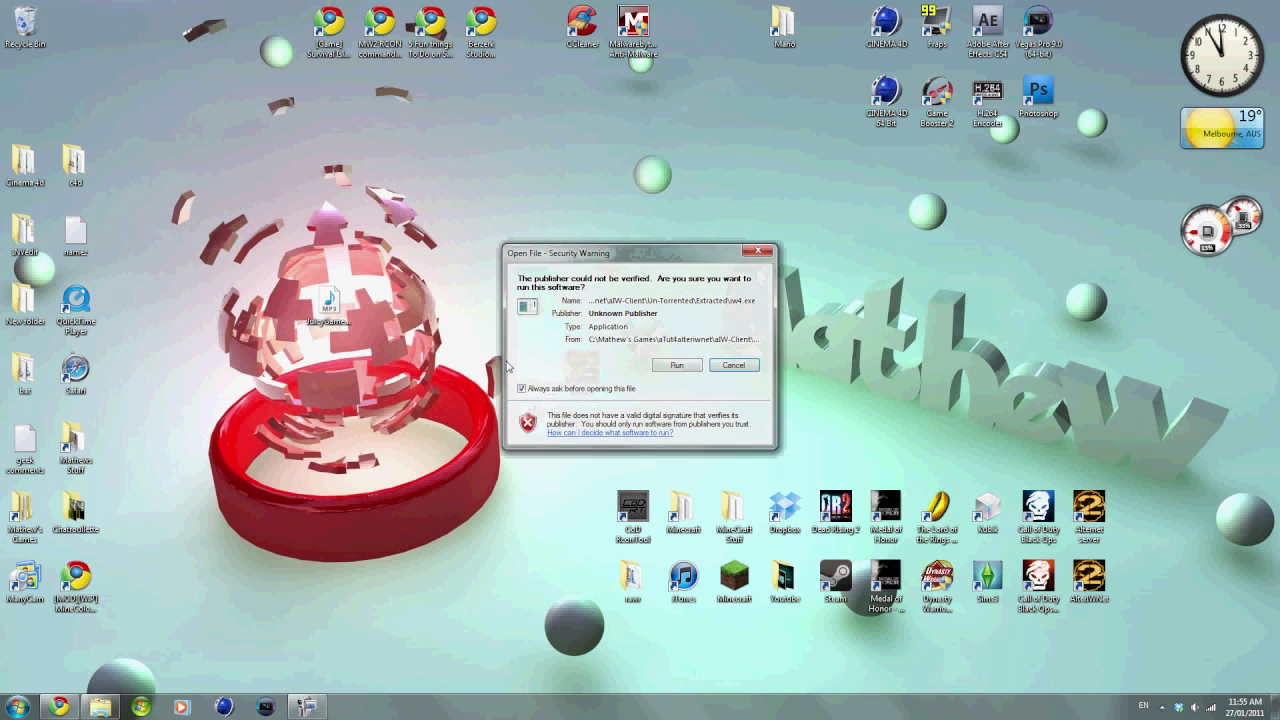
click(677, 365)
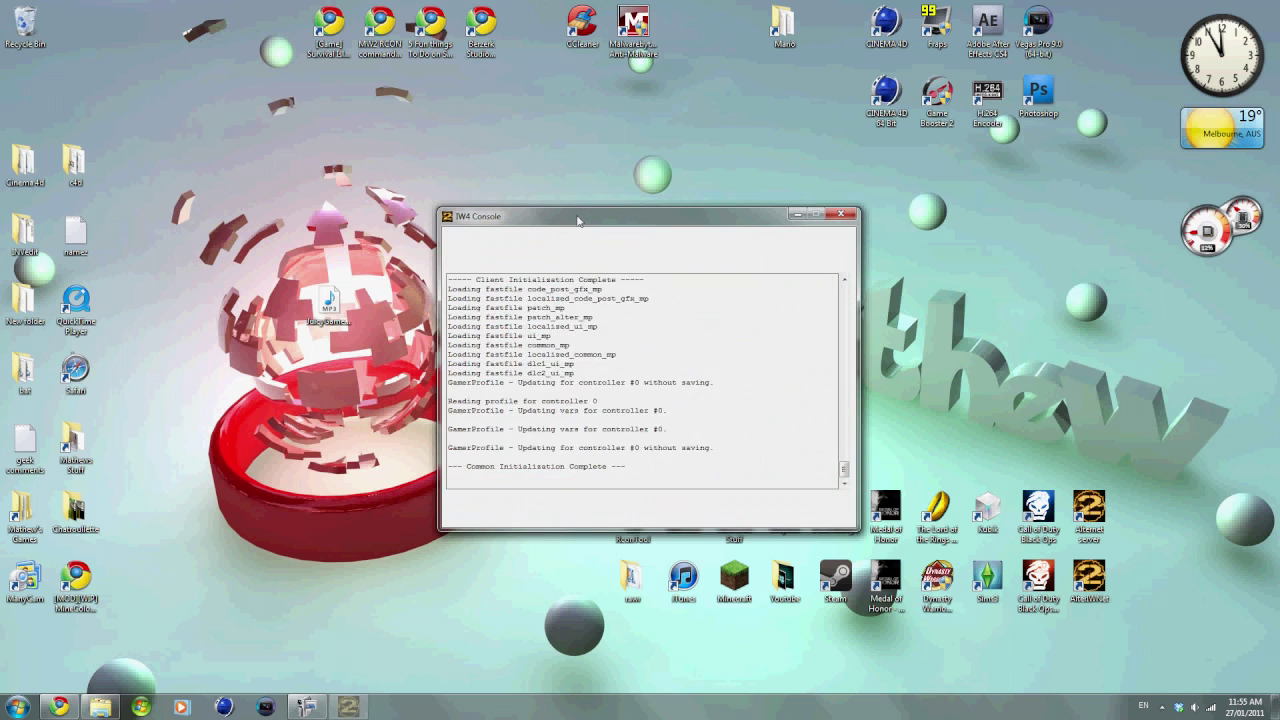
drag(576, 216, 937, 145)
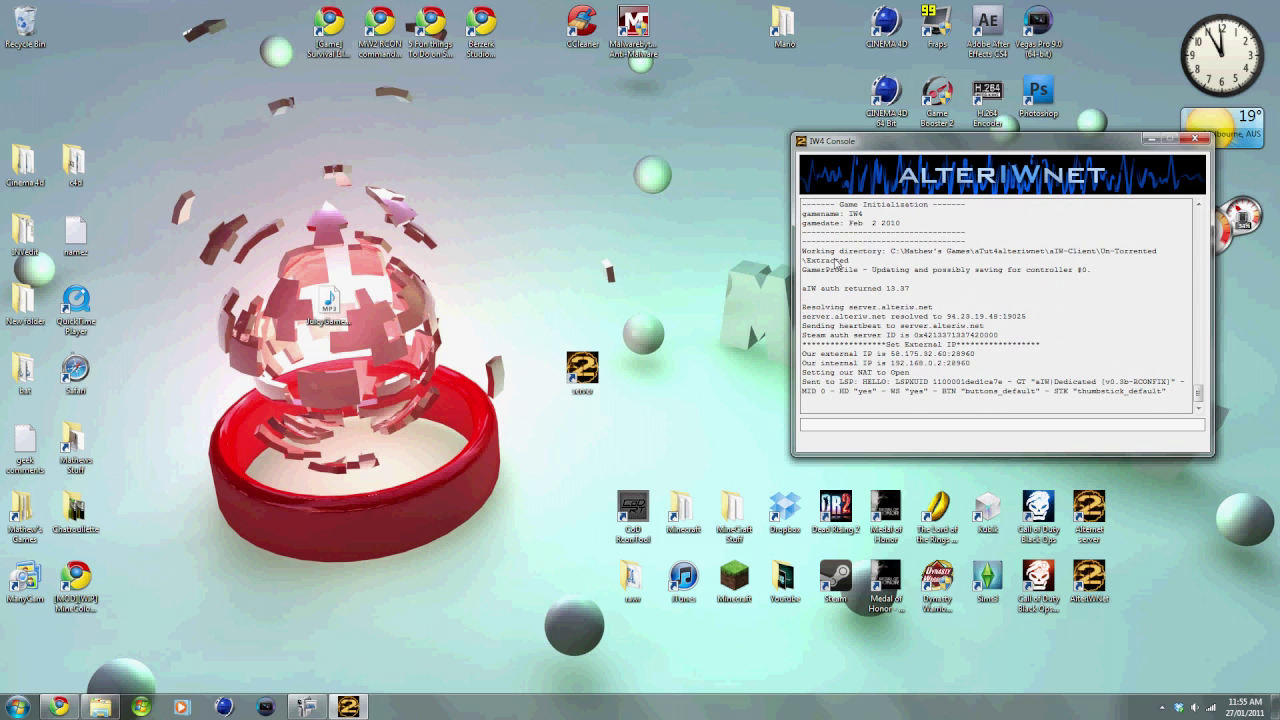
drag(889, 346, 975, 352)
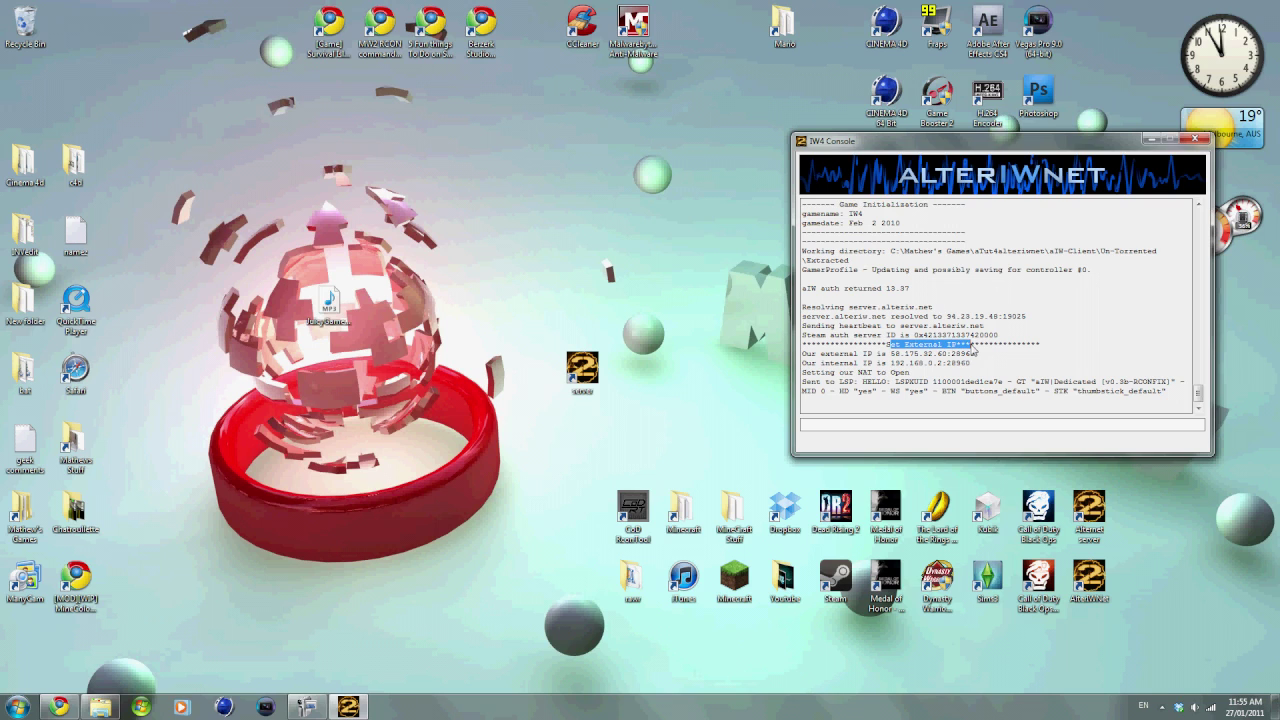
click(975, 352)
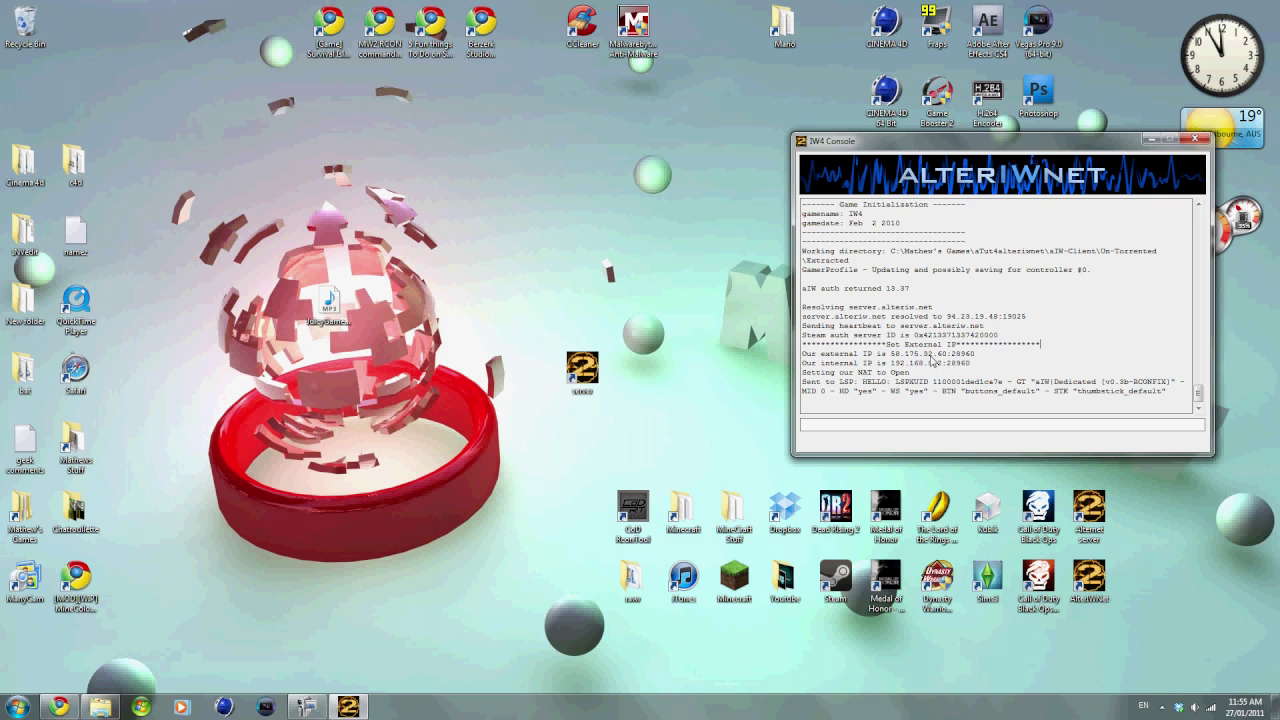
drag(1009, 356, 895, 358)
click(60, 706)
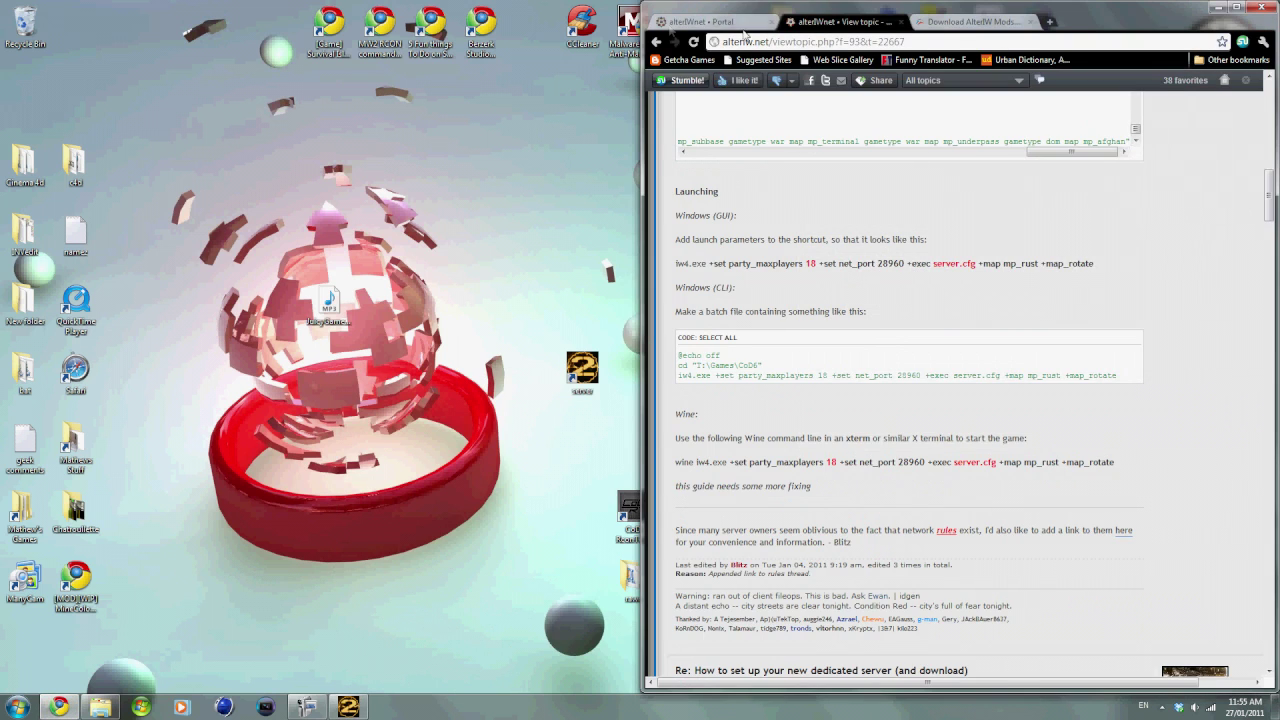
click(700, 21)
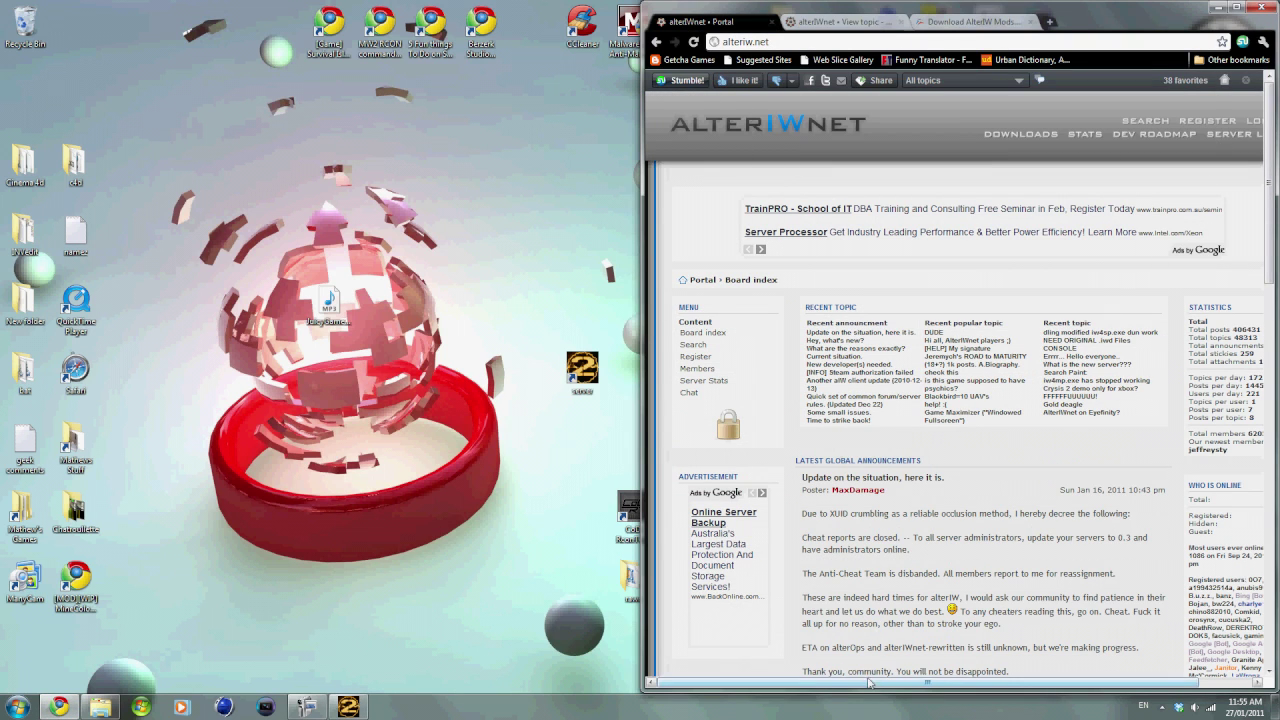
drag(869, 683, 925, 683)
click(1187, 137)
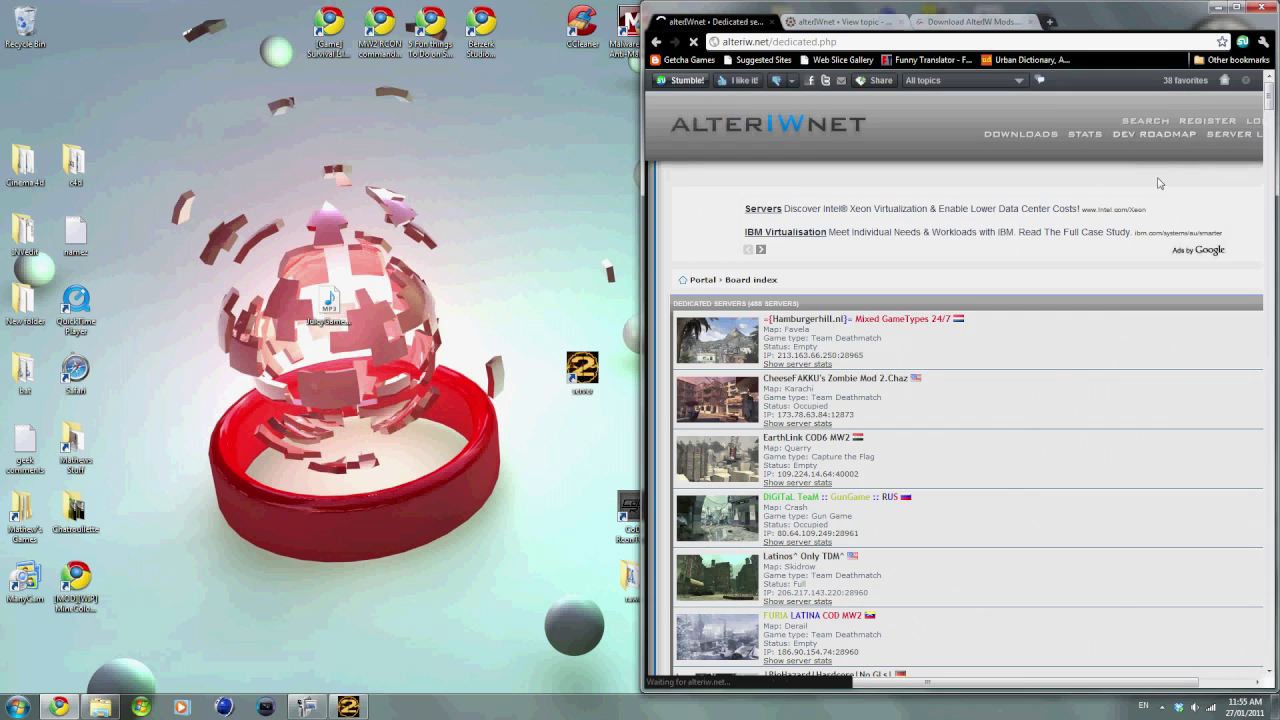
key(ctrl+f)
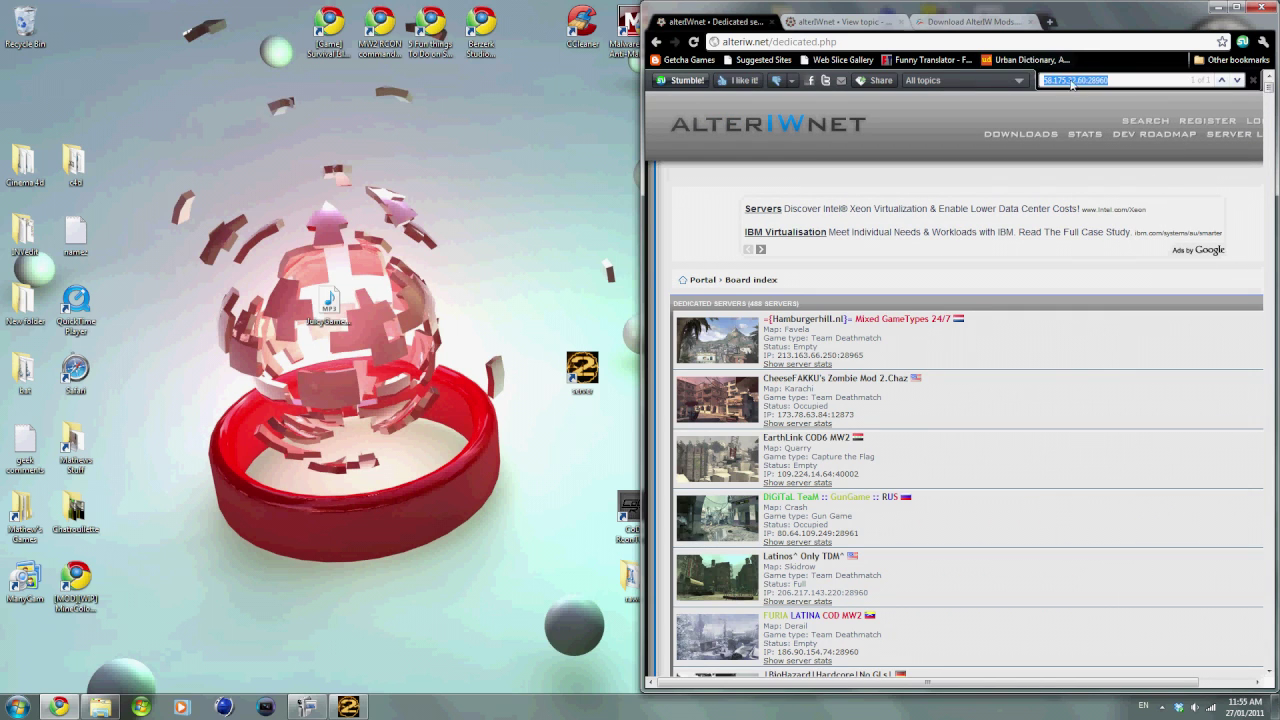
click(1237, 80)
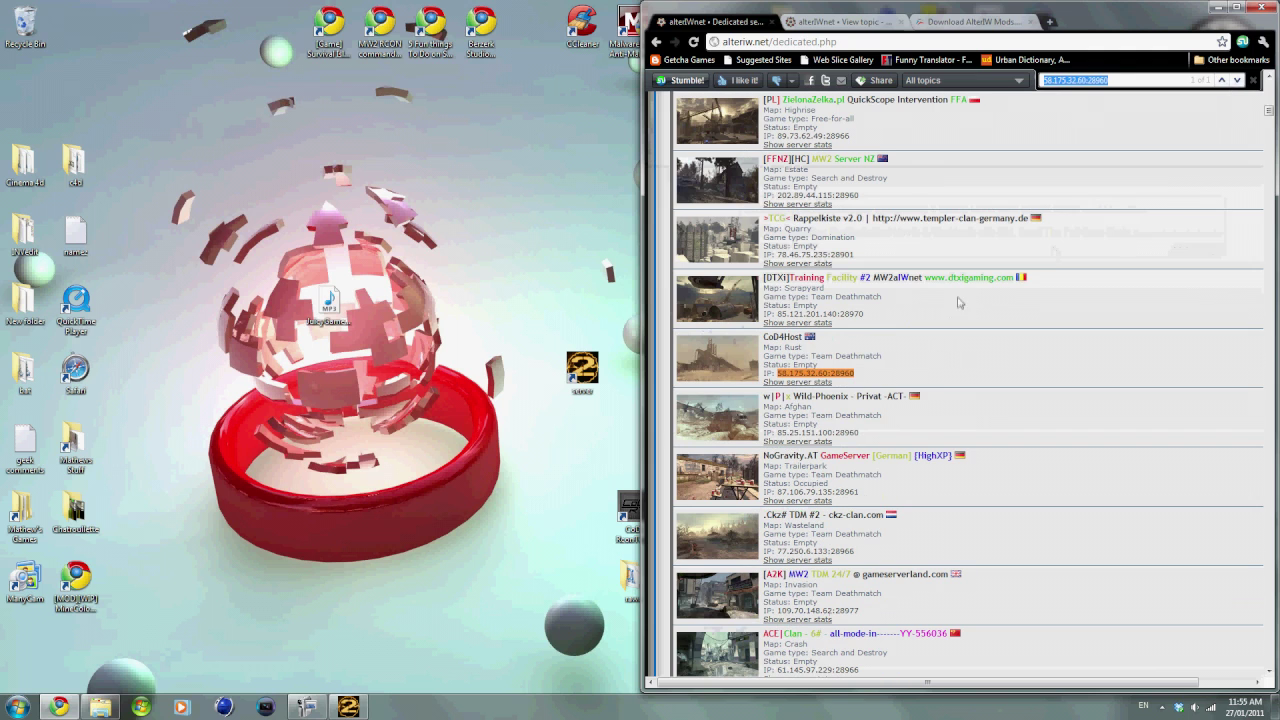
triple_click(793, 376)
drag(793, 380, 748, 337)
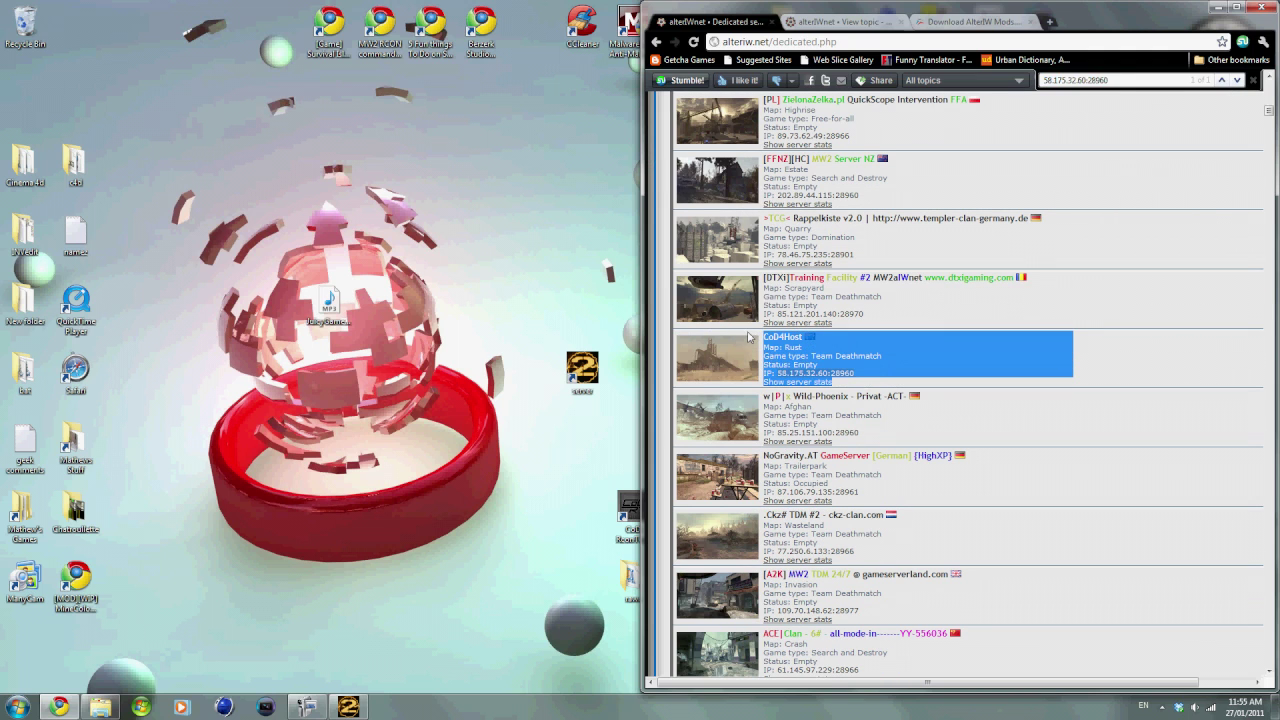
click(829, 355)
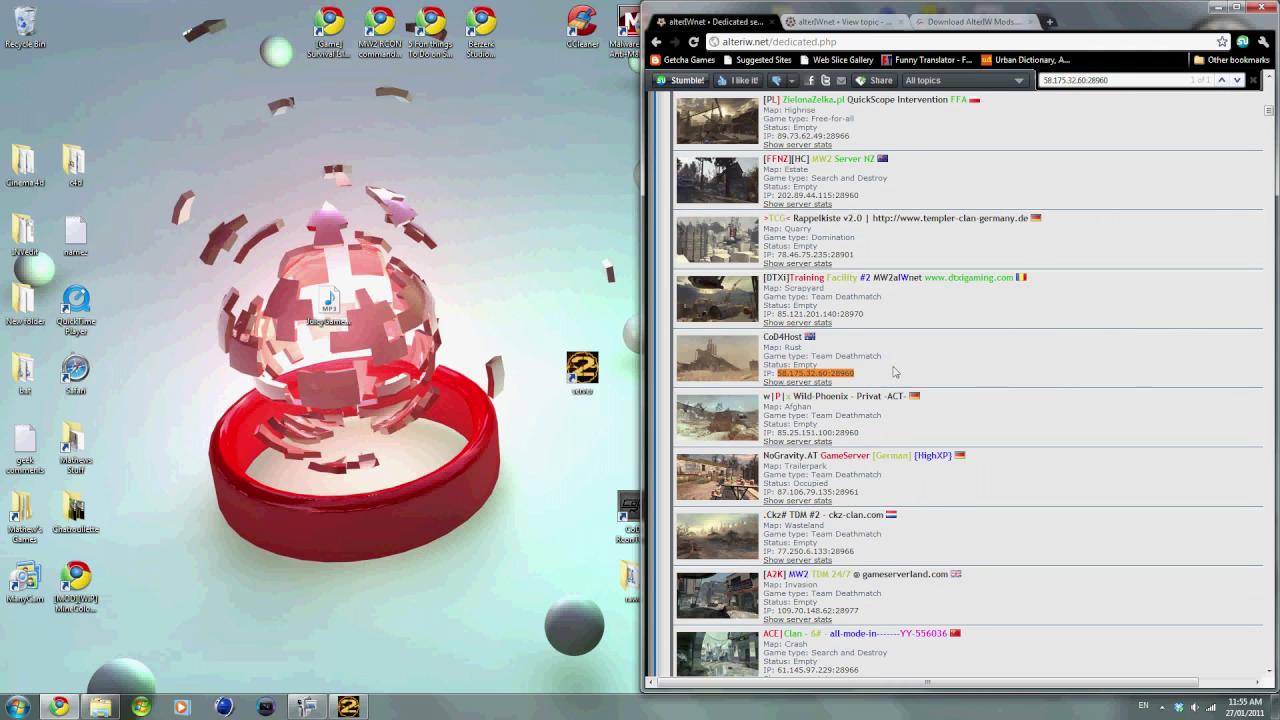
click(812, 382)
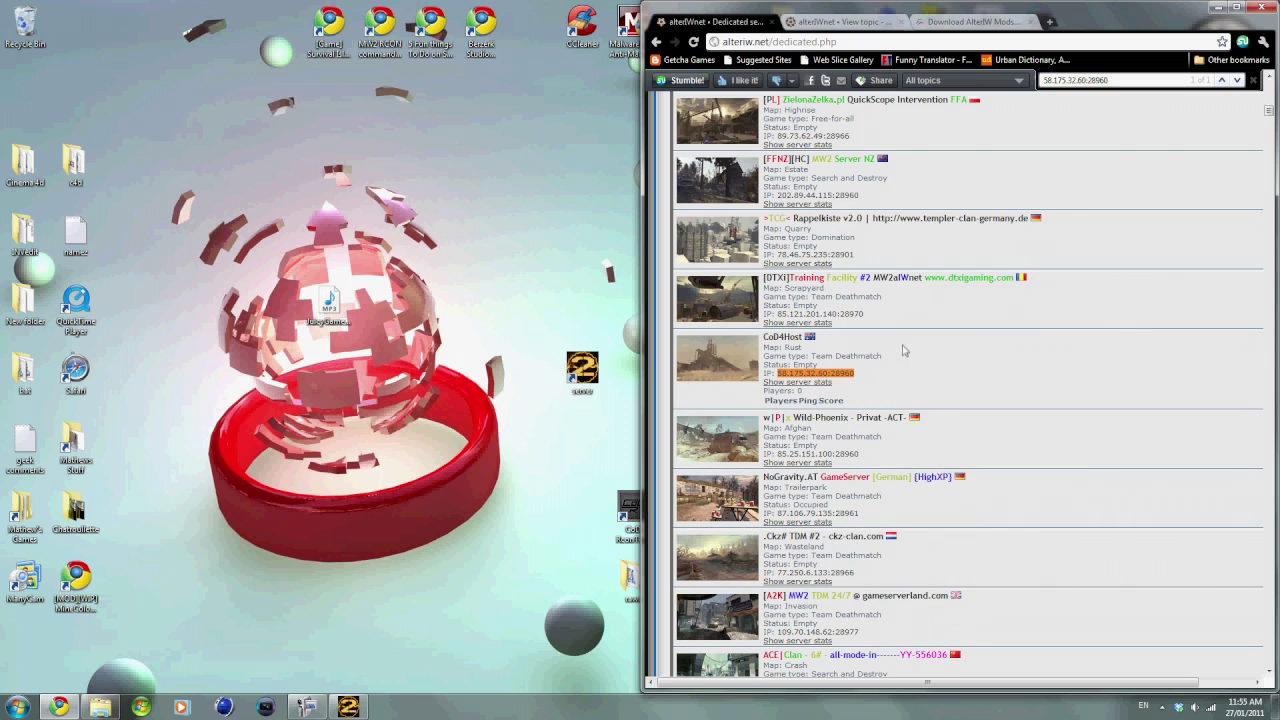
scroll(990, 170, down, 10)
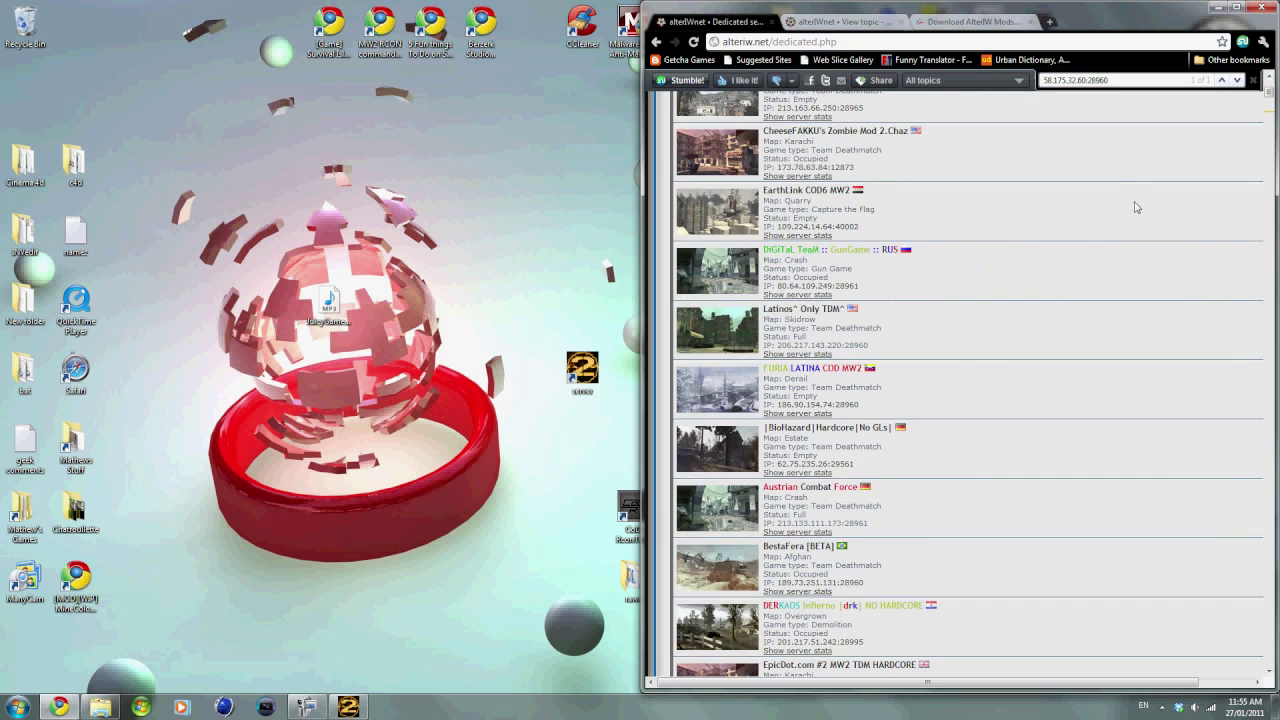
scroll(1135, 207, up, 15)
click(788, 120)
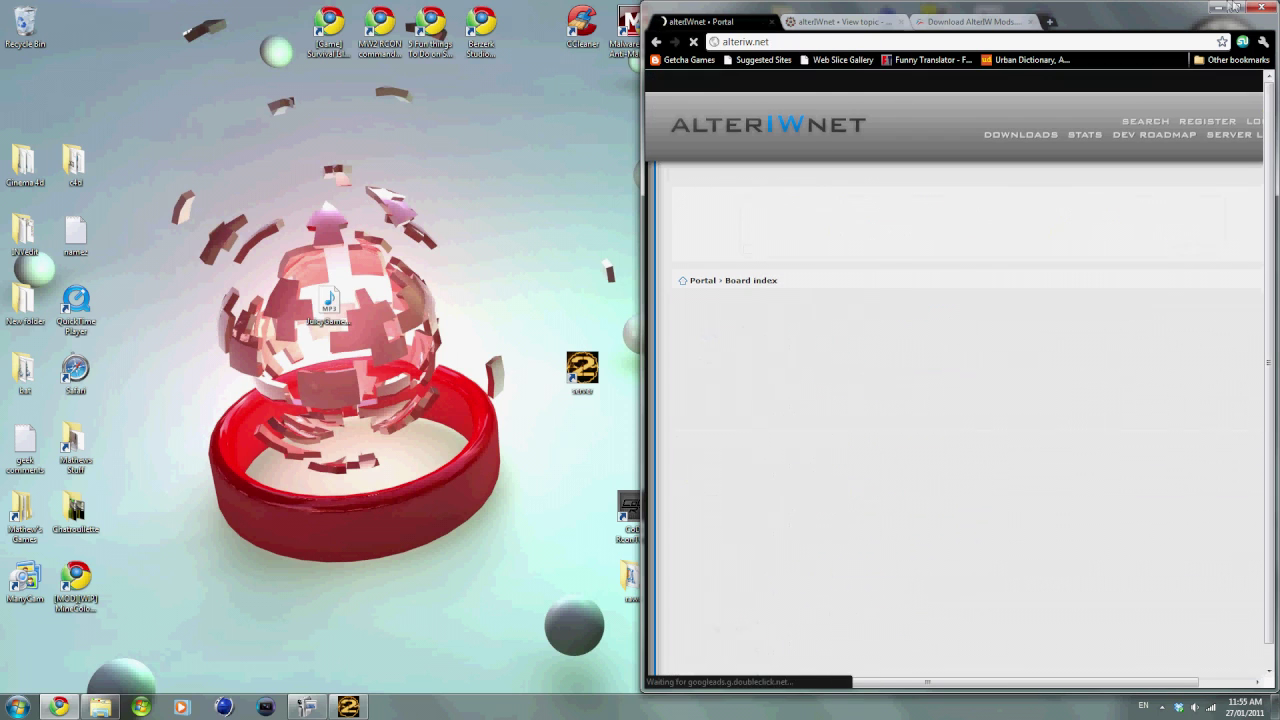
click(1218, 7)
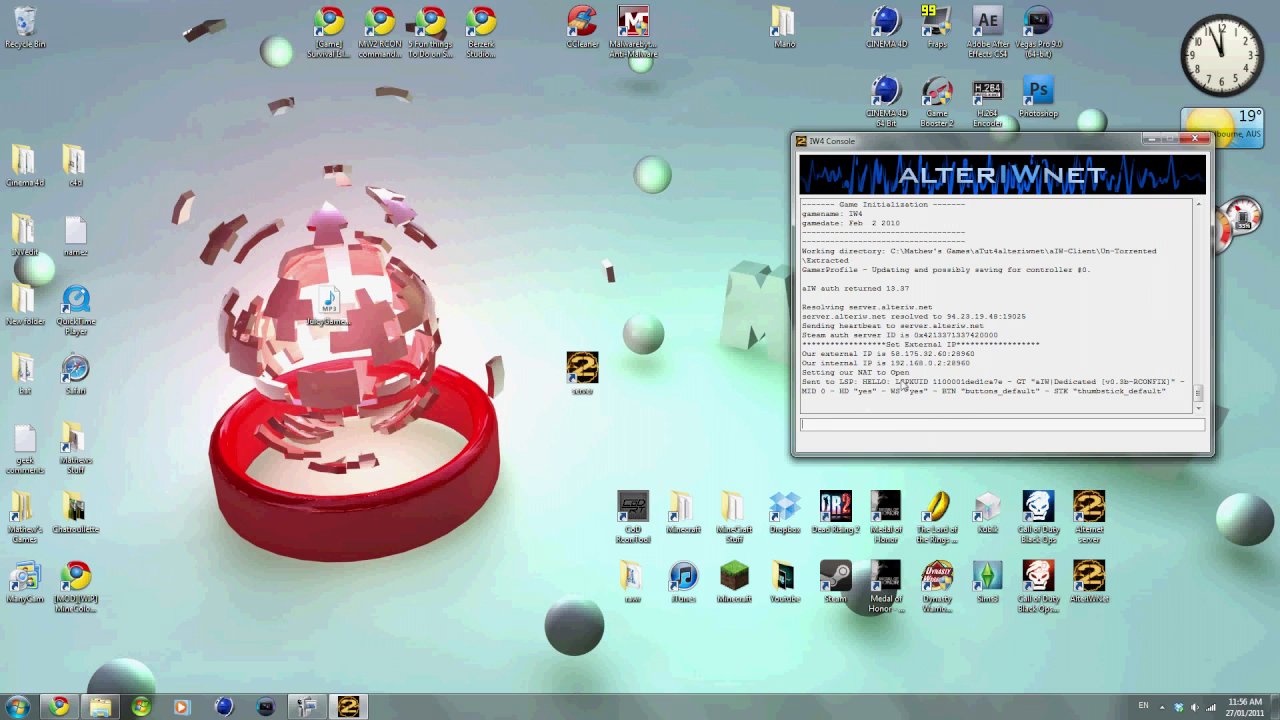
drag(890, 364, 972, 364)
click(1022, 369)
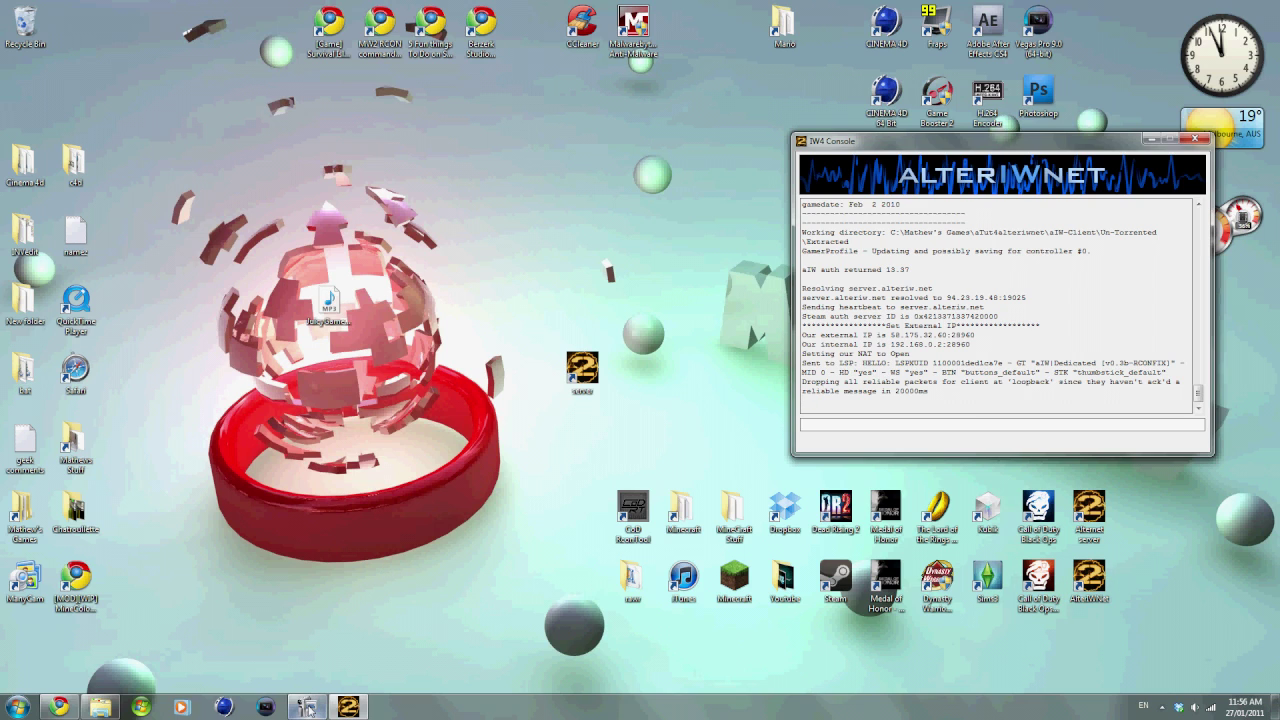
Bring up Desktop Screen Record's Record, Stop and Pause controls from its notification-area icon.
mouse_move(309, 708)
right_click(307, 708)
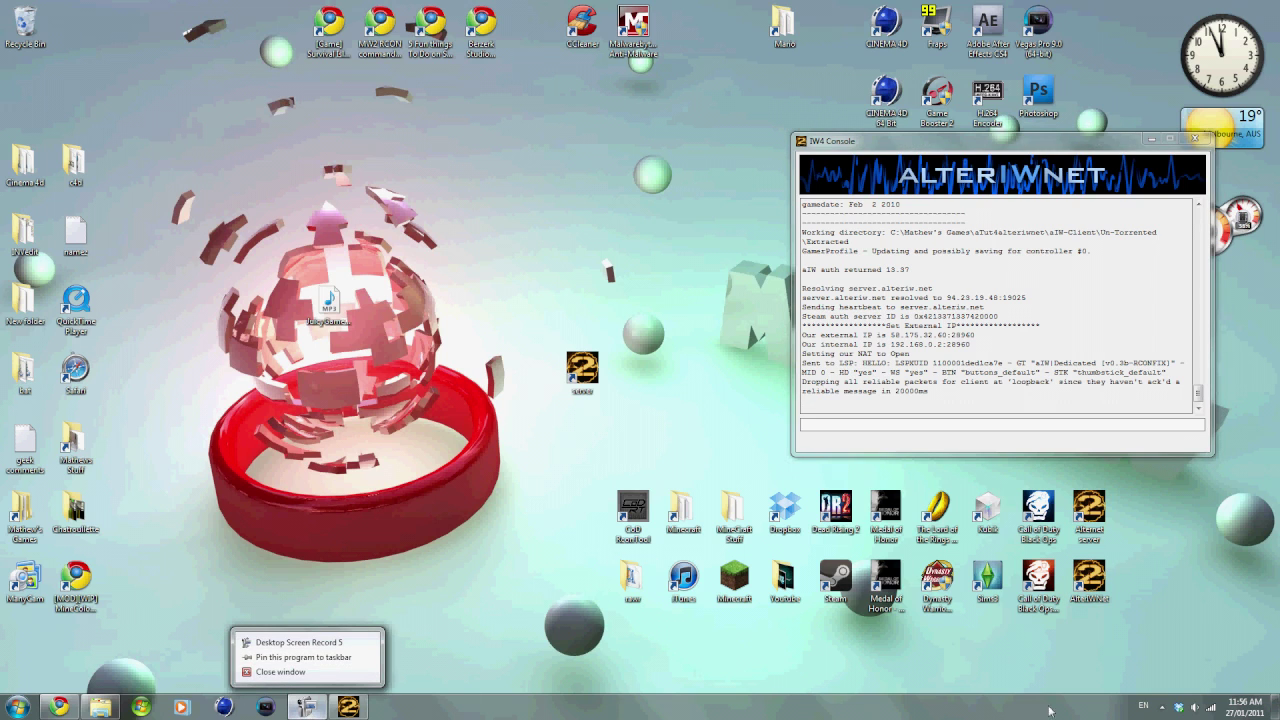
click(1162, 707)
right_click(1130, 639)
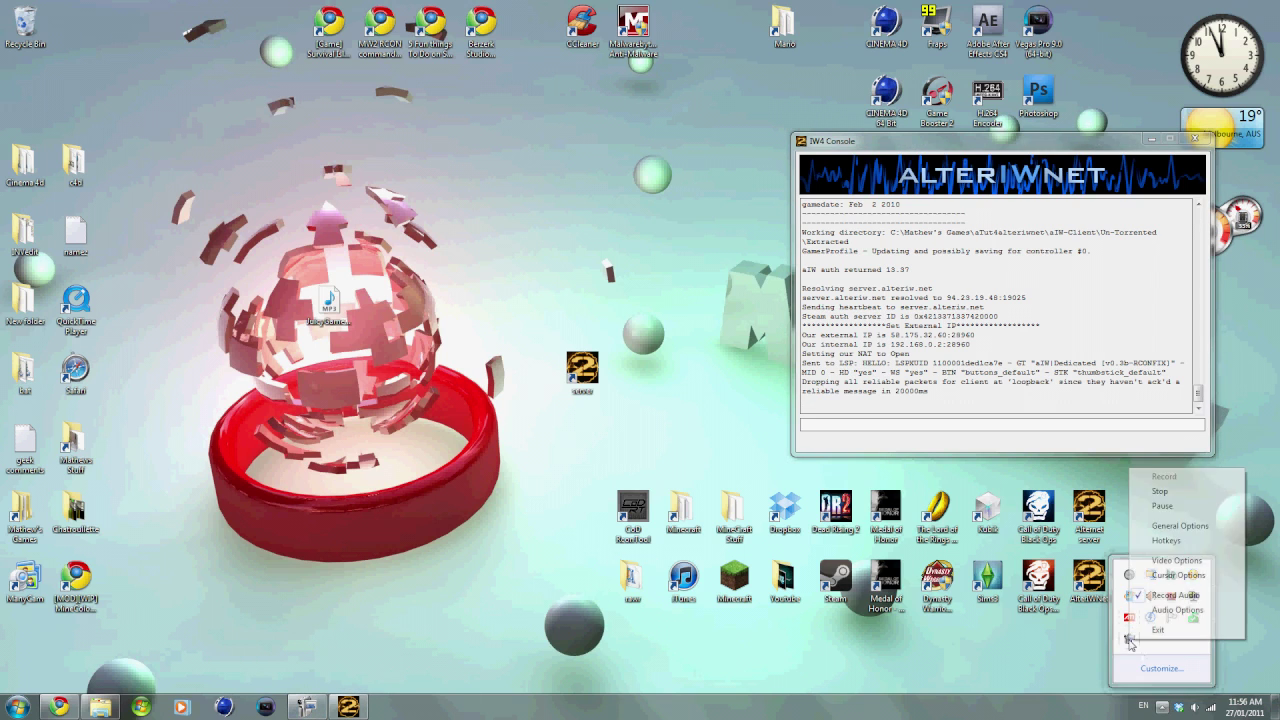